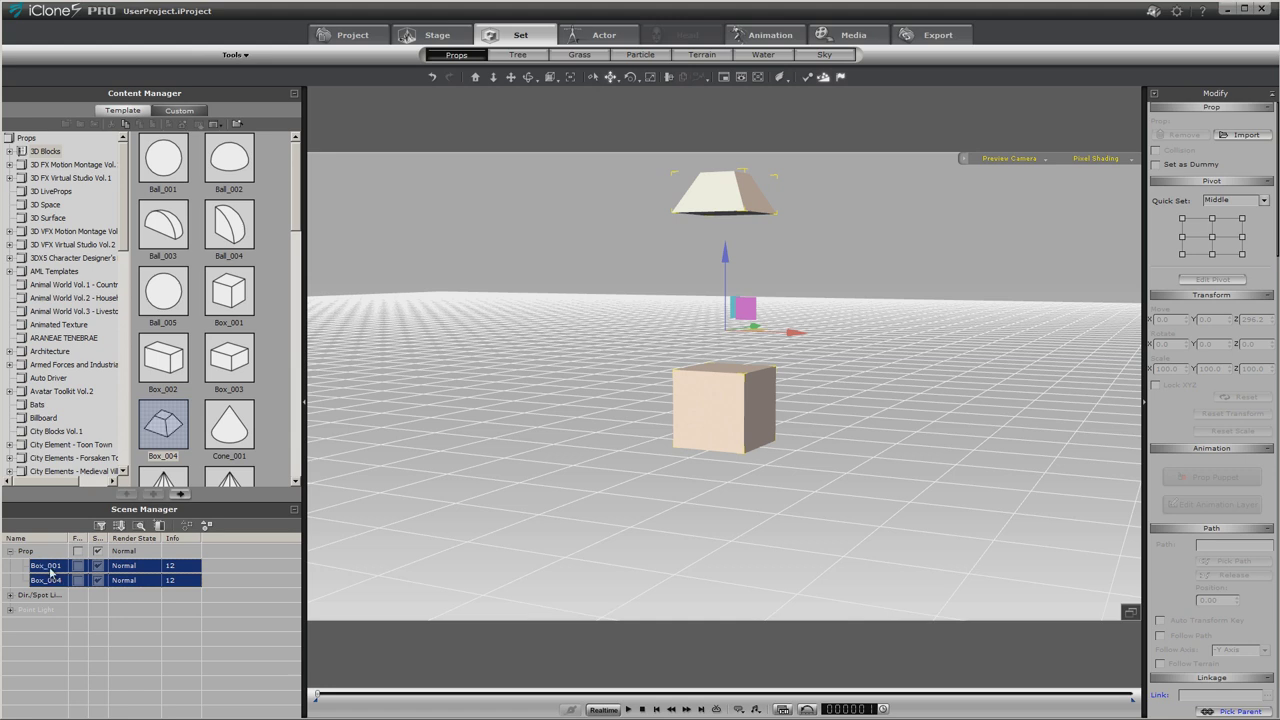
# Activate physics on both props and set the trapezoid Box_004 to Static
pyautogui.click(806, 79)
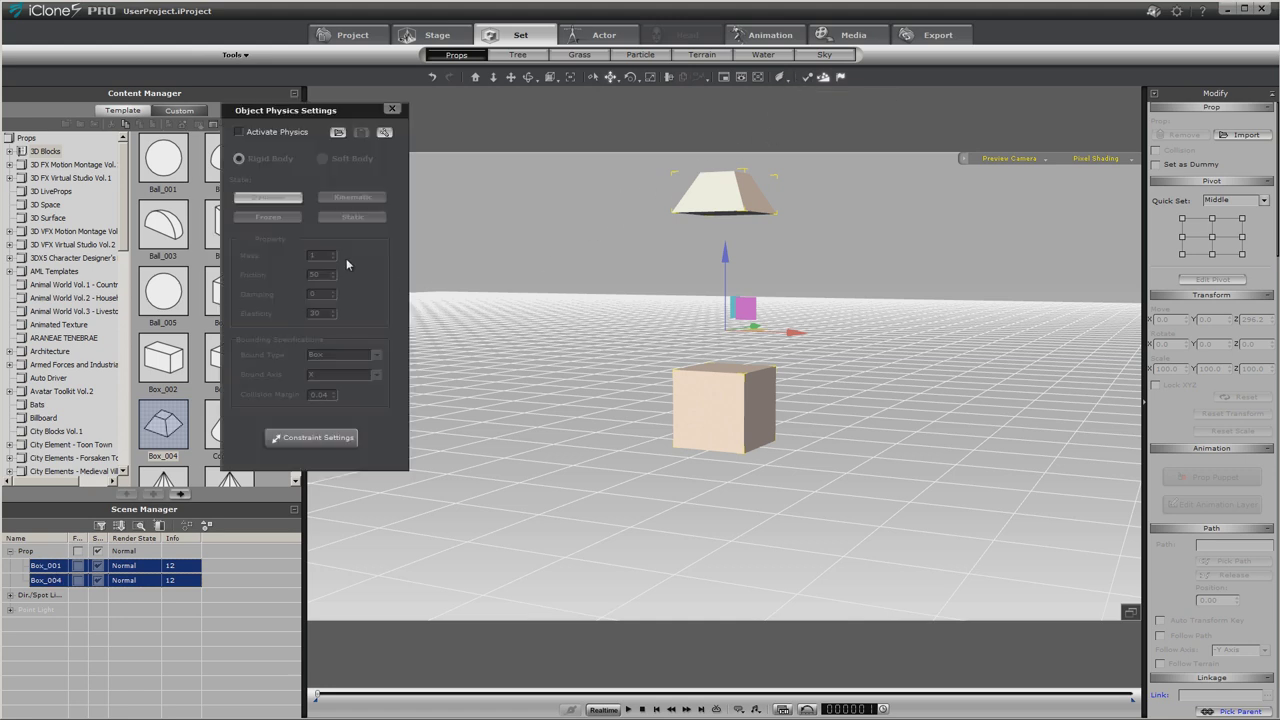
pyautogui.click(240, 132)
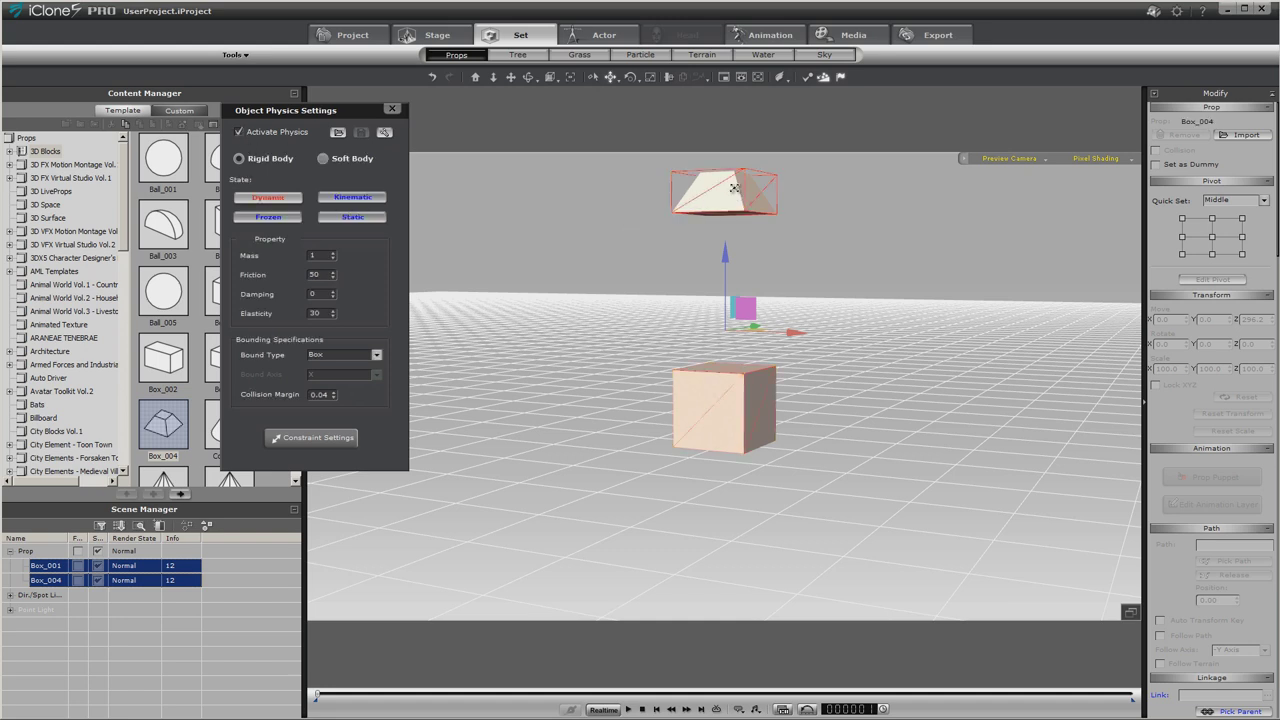
pyautogui.click(703, 199)
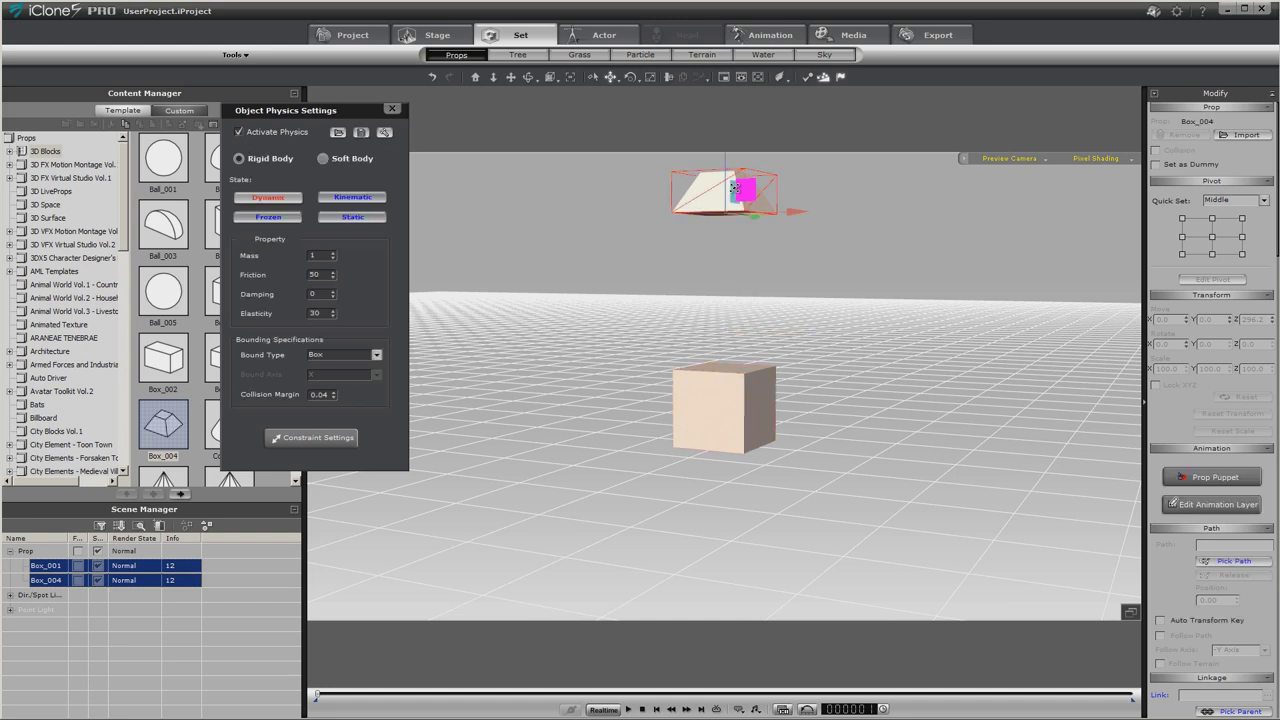
pyautogui.click(362, 218)
# Check that cube Box_001 stays Dynamic, then play and stop to test the physics
pyautogui.click(722, 405)
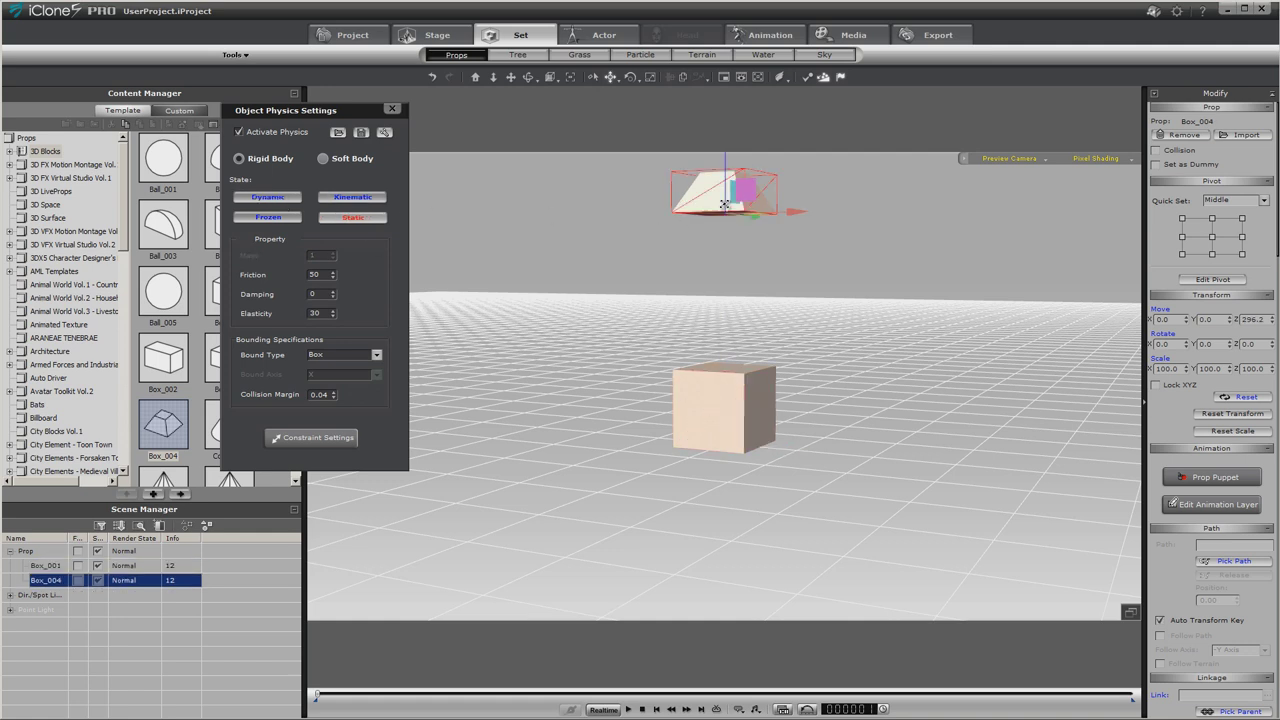
pyautogui.click(733, 426)
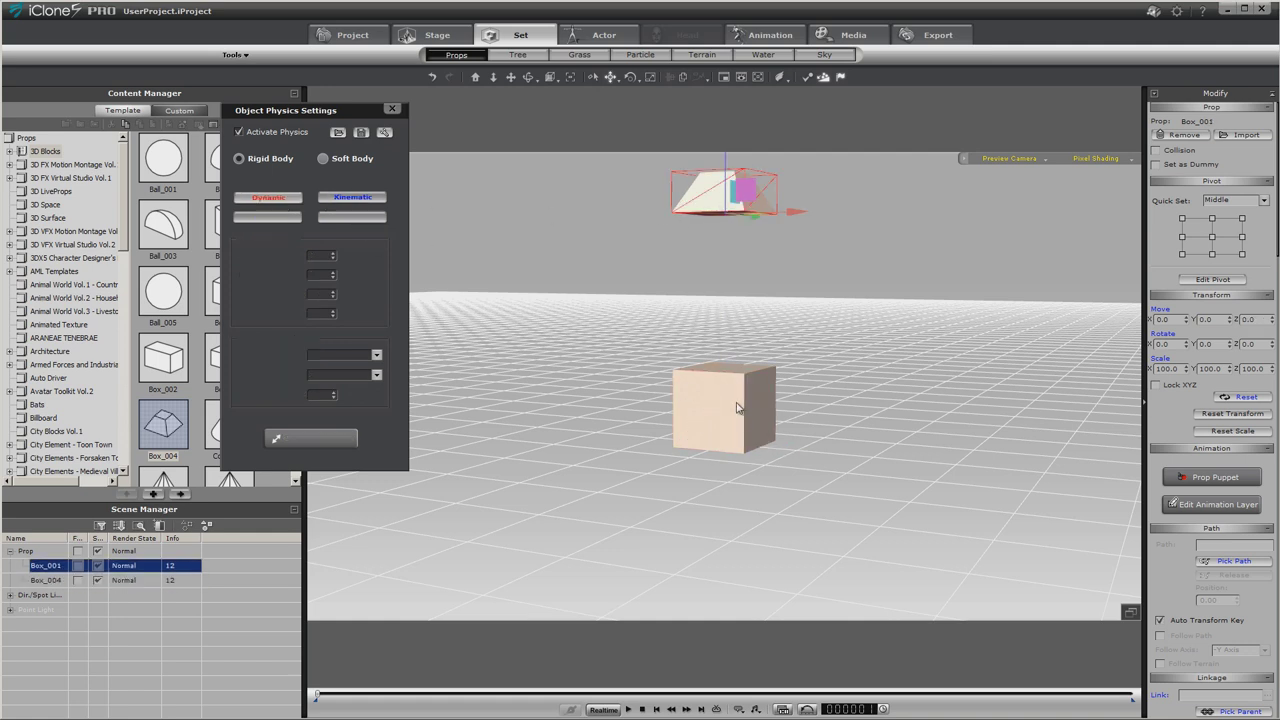
pyautogui.click(628, 709)
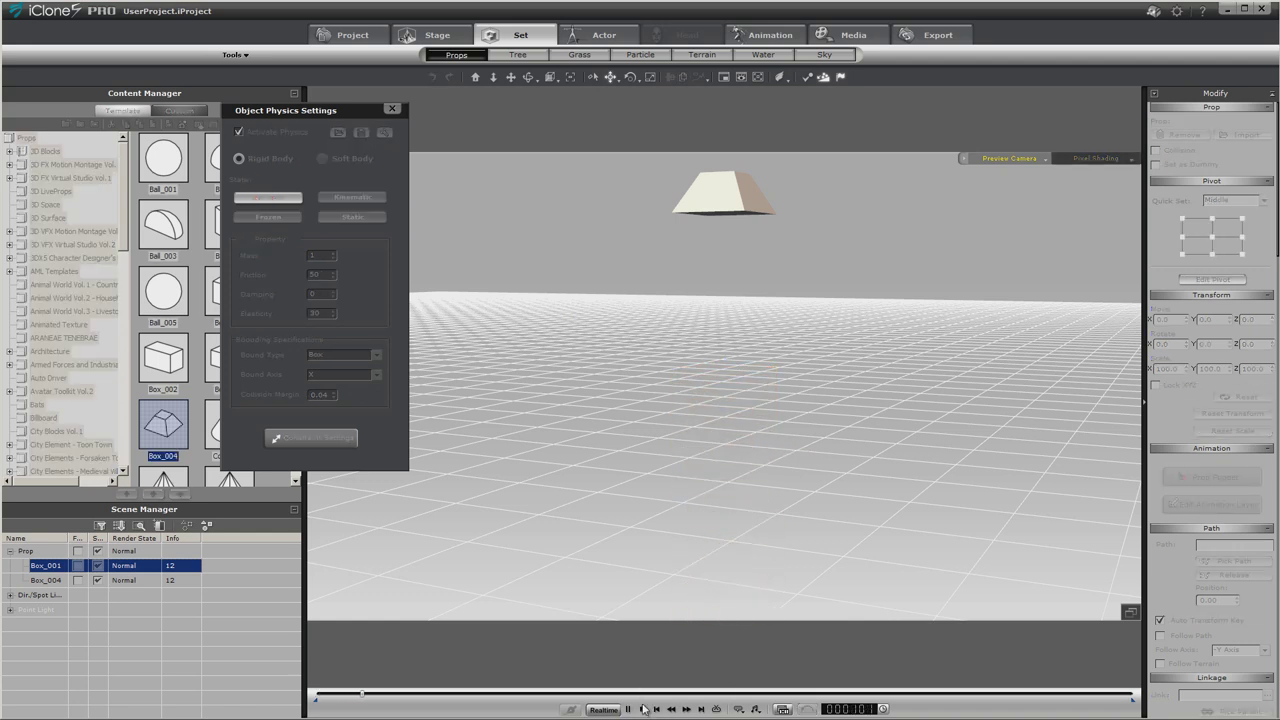
pyautogui.click(642, 709)
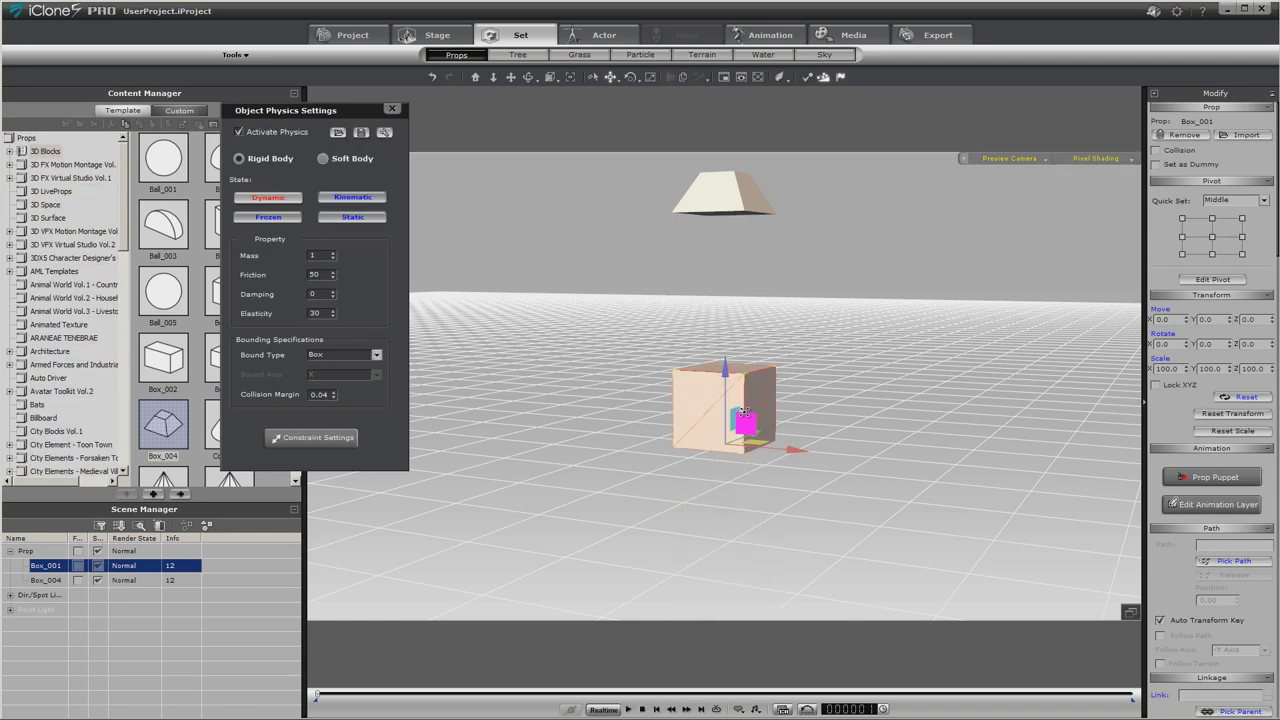
# Add a Rope constraint to the cube with trapezoid Box_004 as its target
pyautogui.click(312, 438)
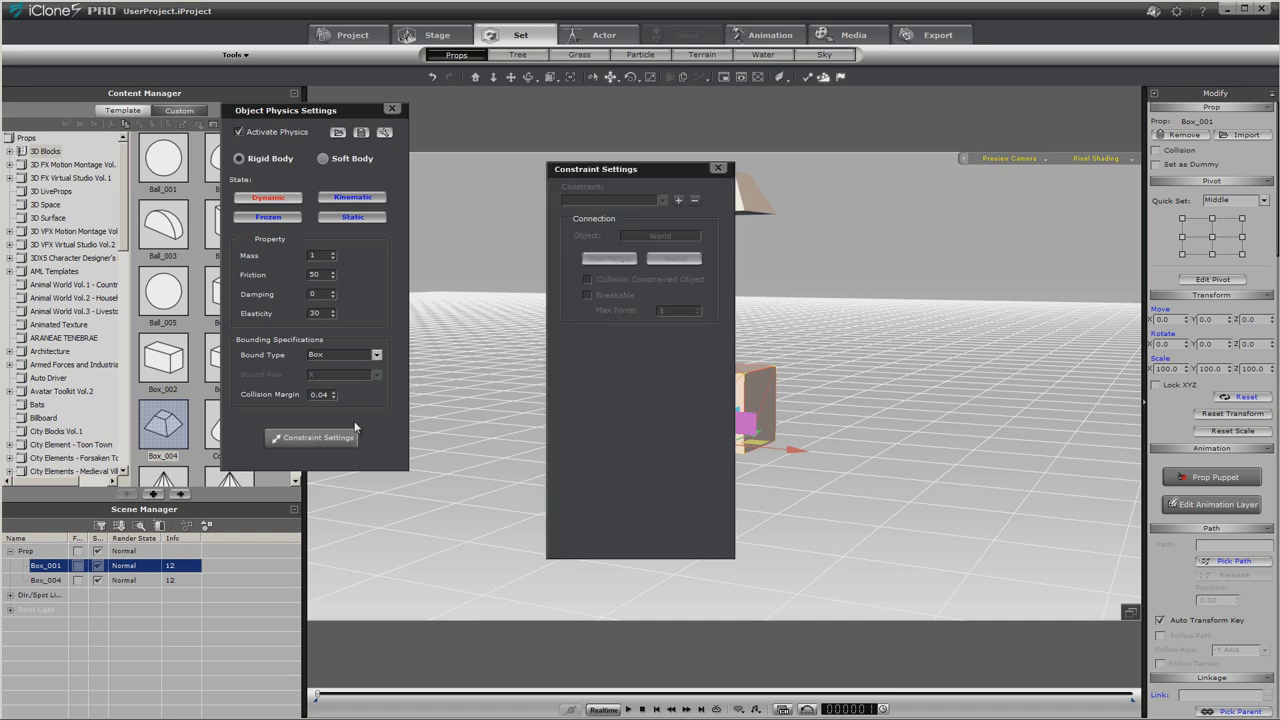
pyautogui.click(679, 200)
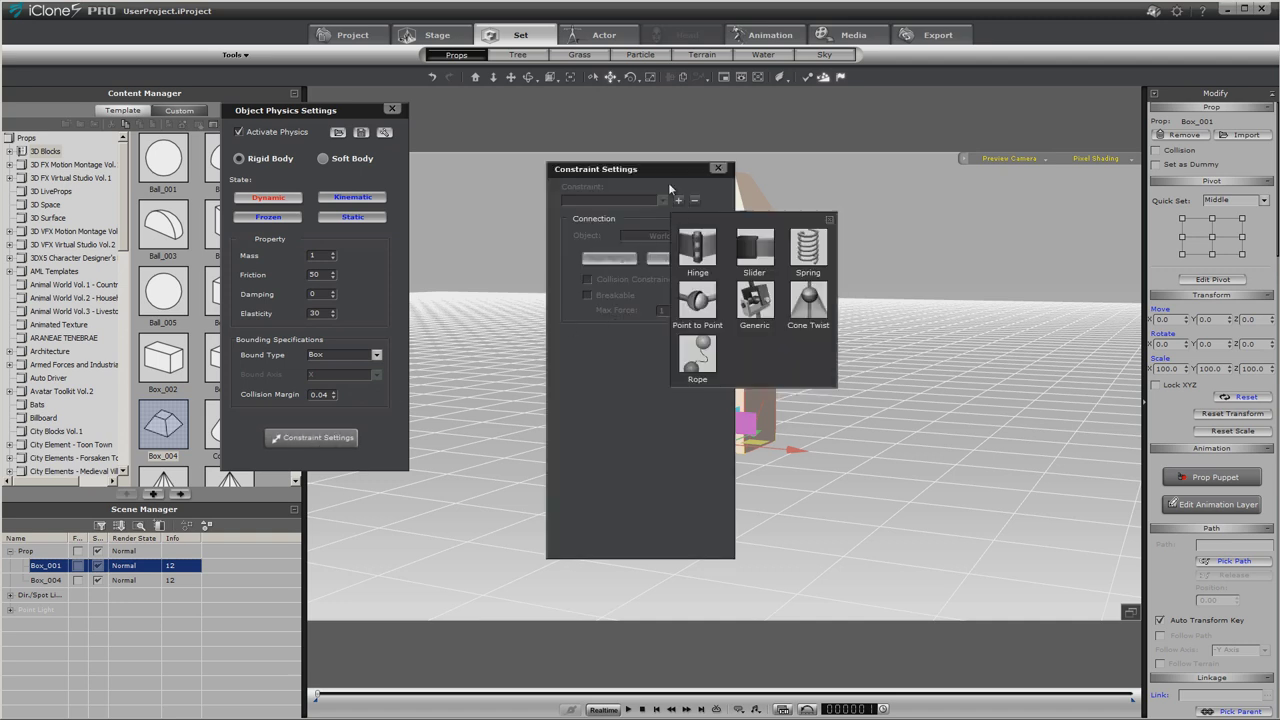
pyautogui.click(697, 352)
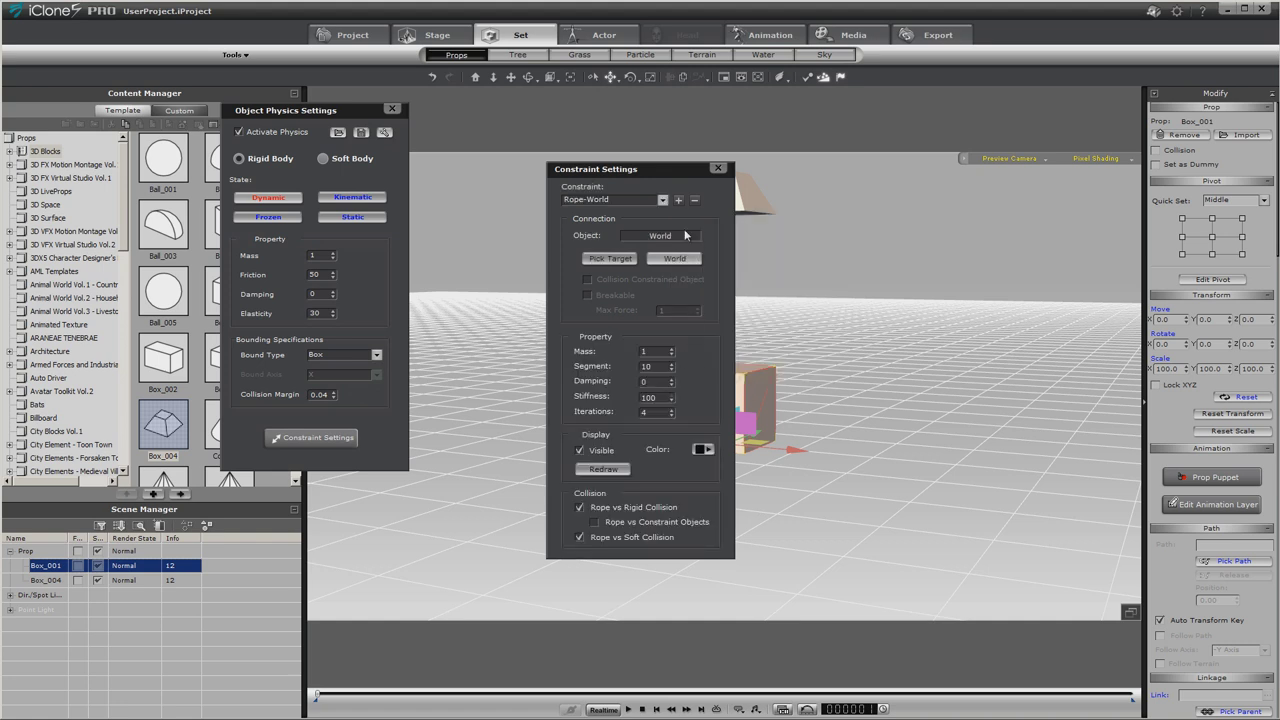
pyautogui.moveTo(686, 171); pyautogui.dragTo(980, 157)
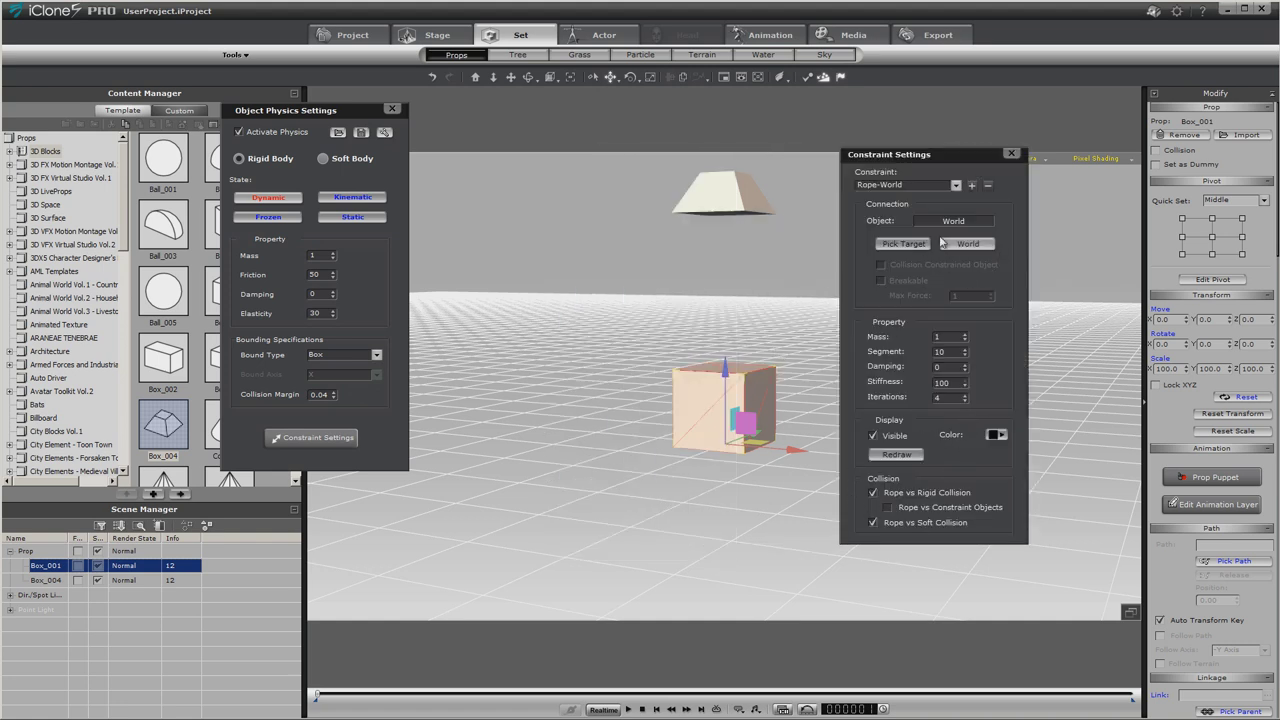
pyautogui.click(890, 243)
pyautogui.click(724, 192)
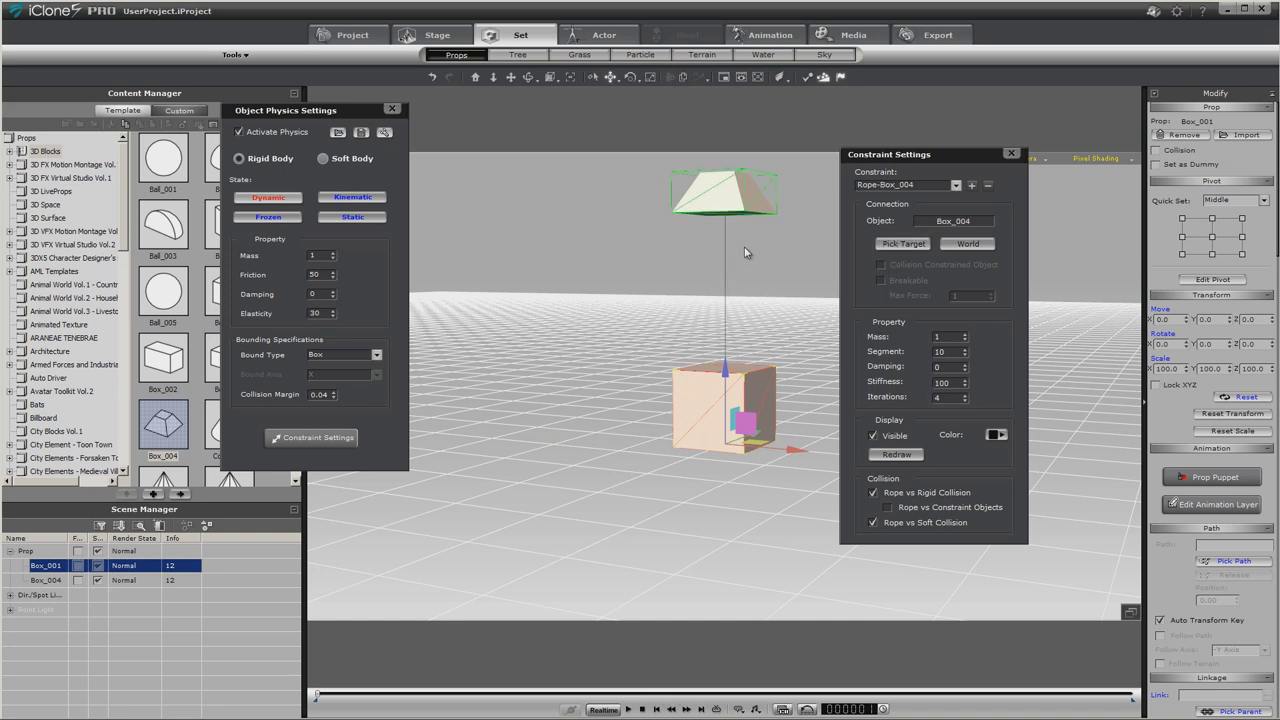
# Test the rope, move the cube left to X -357, and replay to watch it swing
pyautogui.click(628, 709)
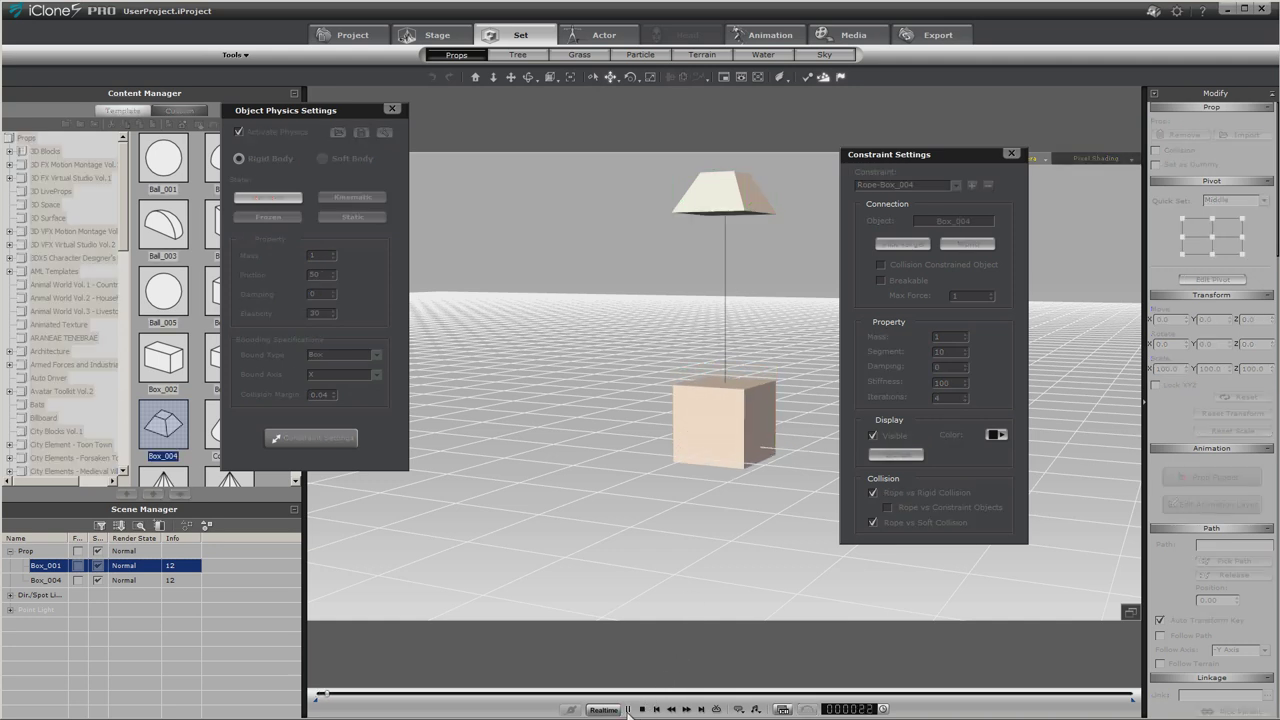
pyautogui.click(642, 709)
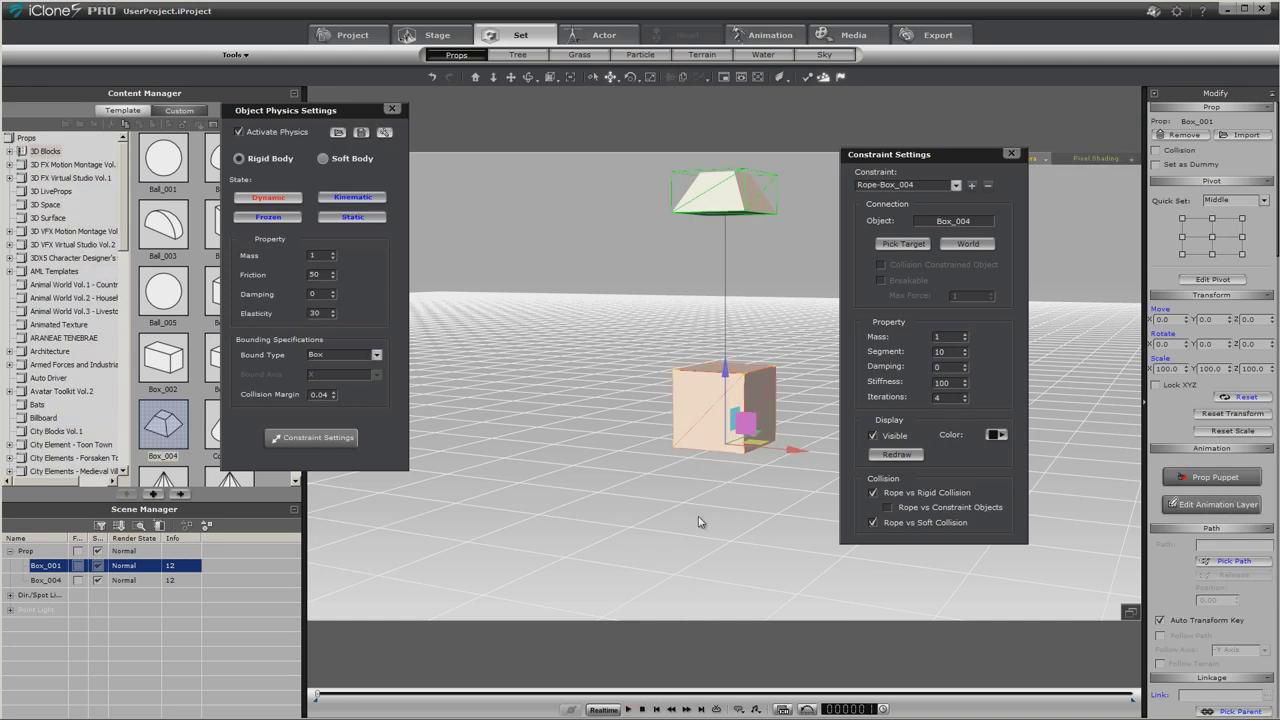
pyautogui.moveTo(797, 450); pyautogui.dragTo(567, 430)
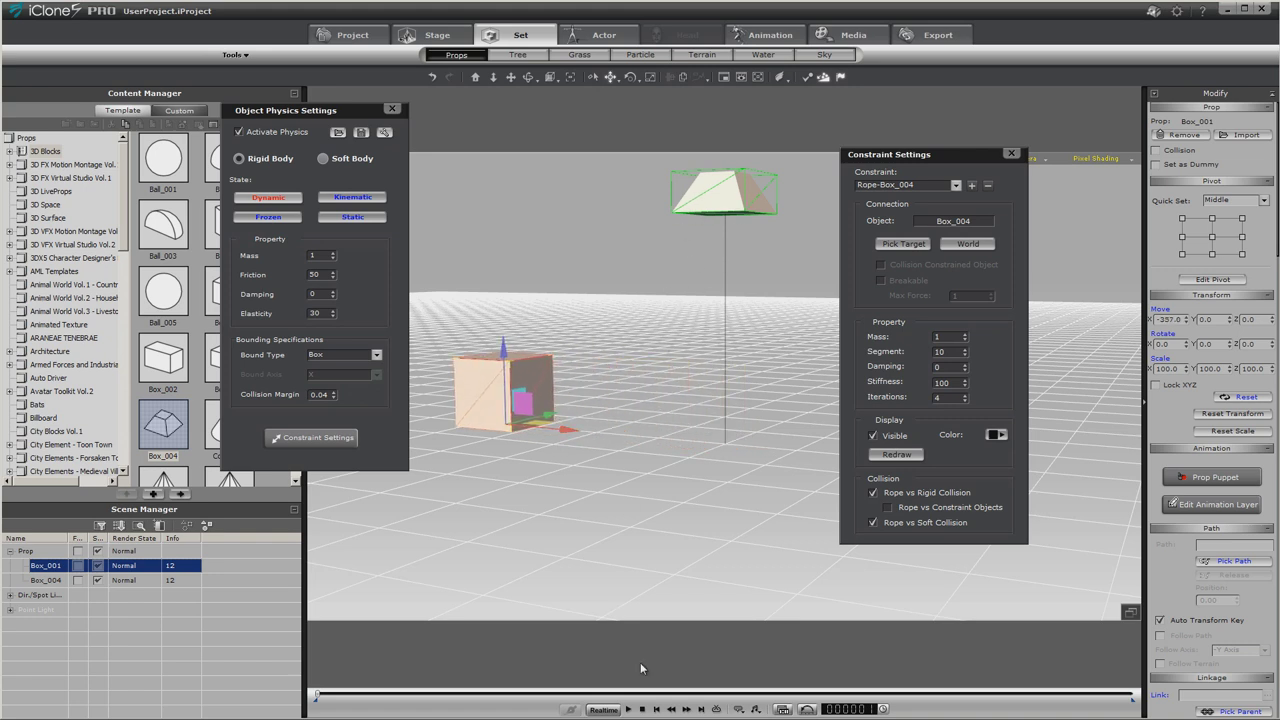
pyautogui.click(628, 709)
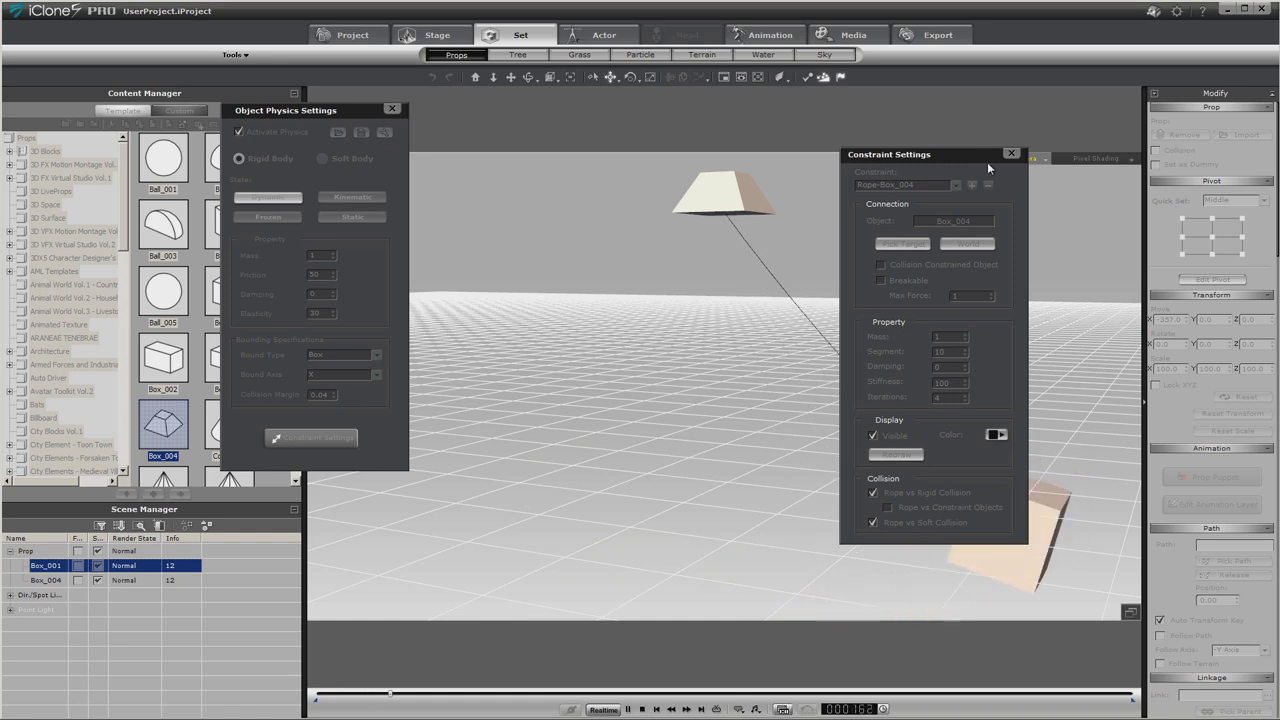
pyautogui.click(1011, 153)
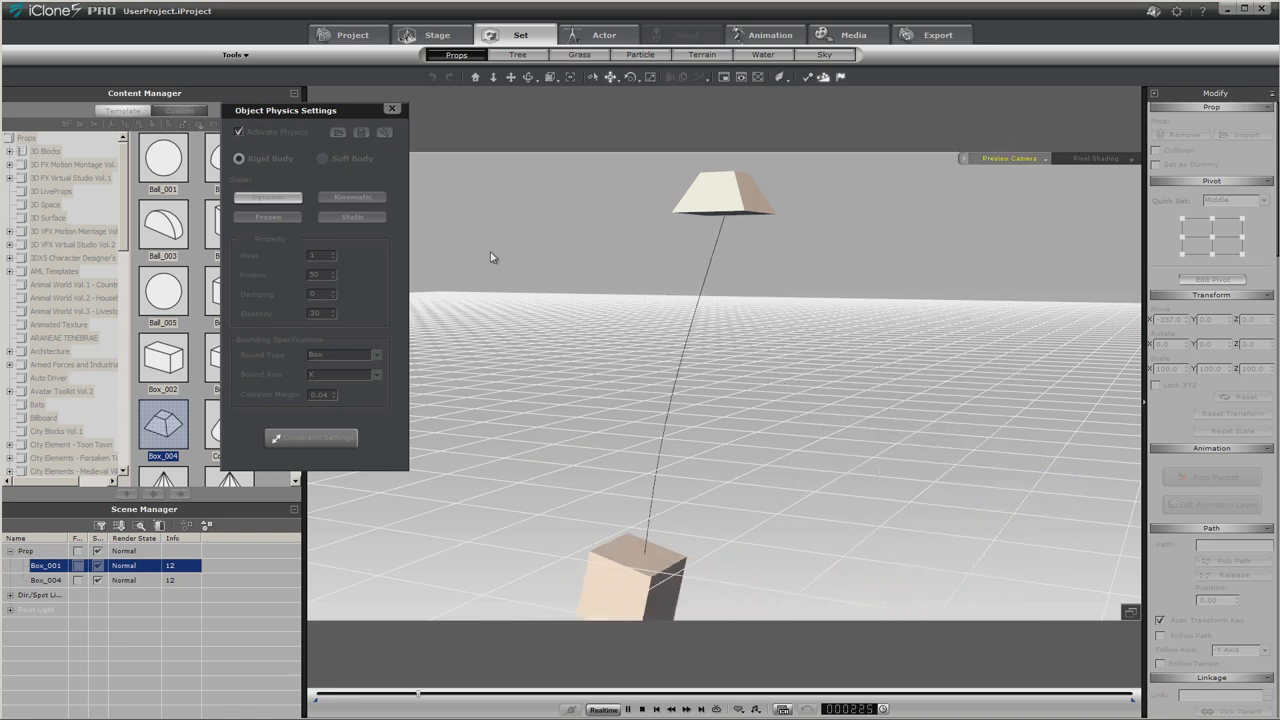
pyautogui.click(642, 709)
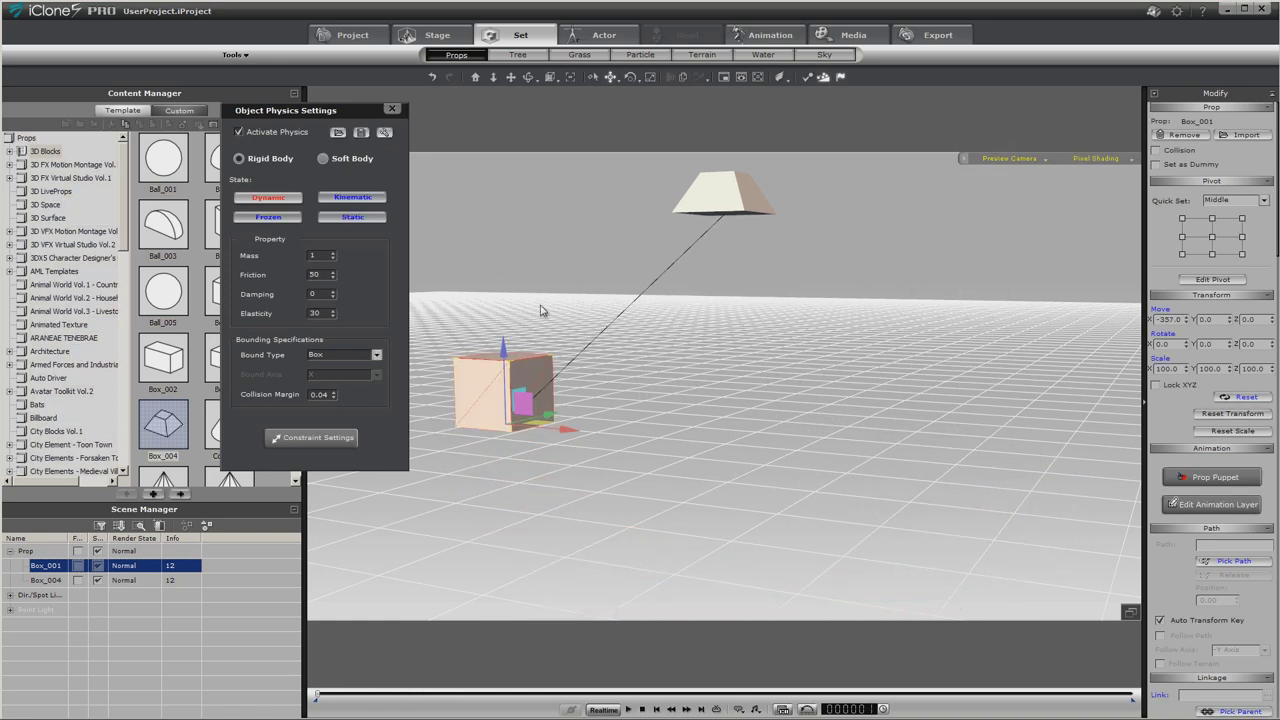
# Close the physics settings and play, then stop, the rope swing simulation
pyautogui.click(391, 109)
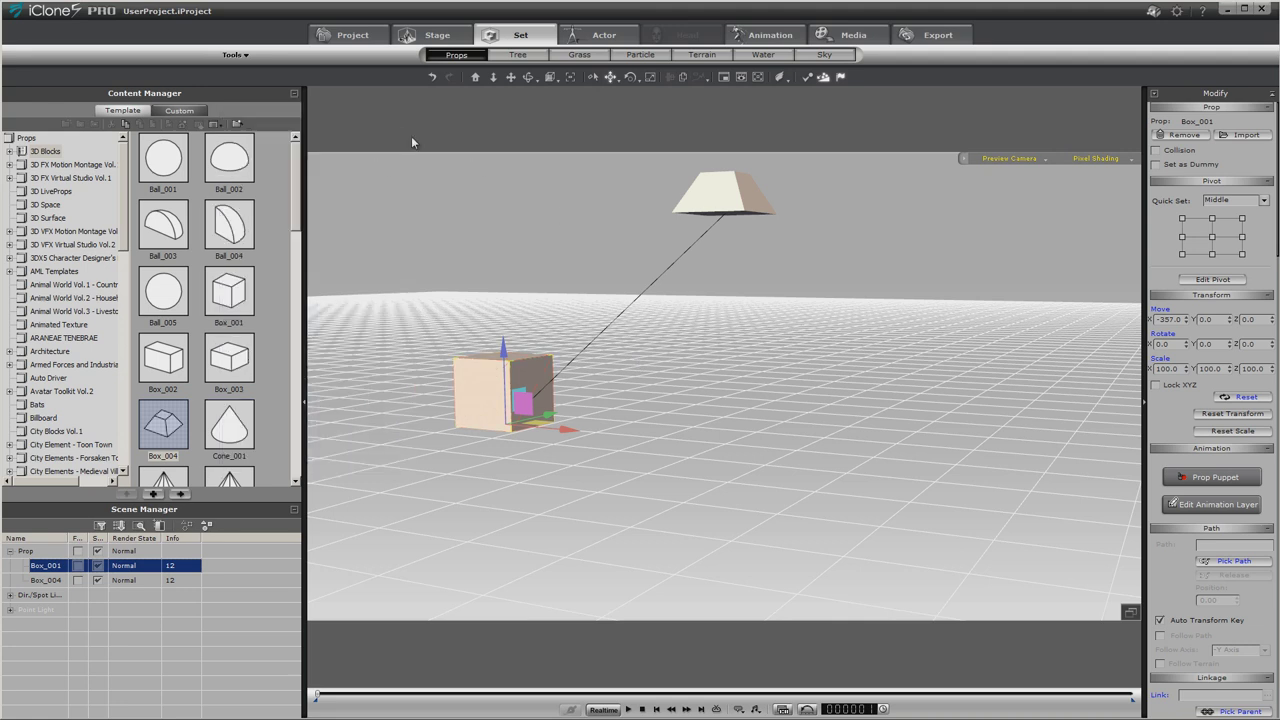
pyautogui.click(628, 709)
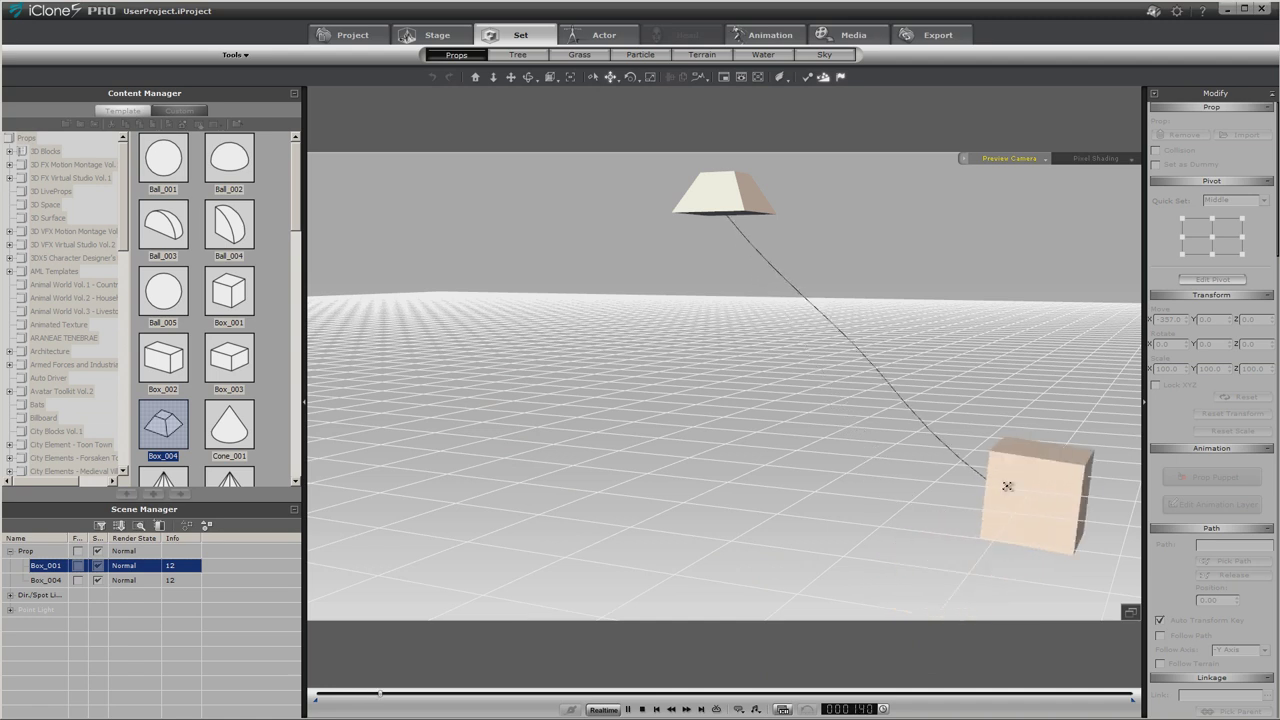
pyautogui.click(641, 709)
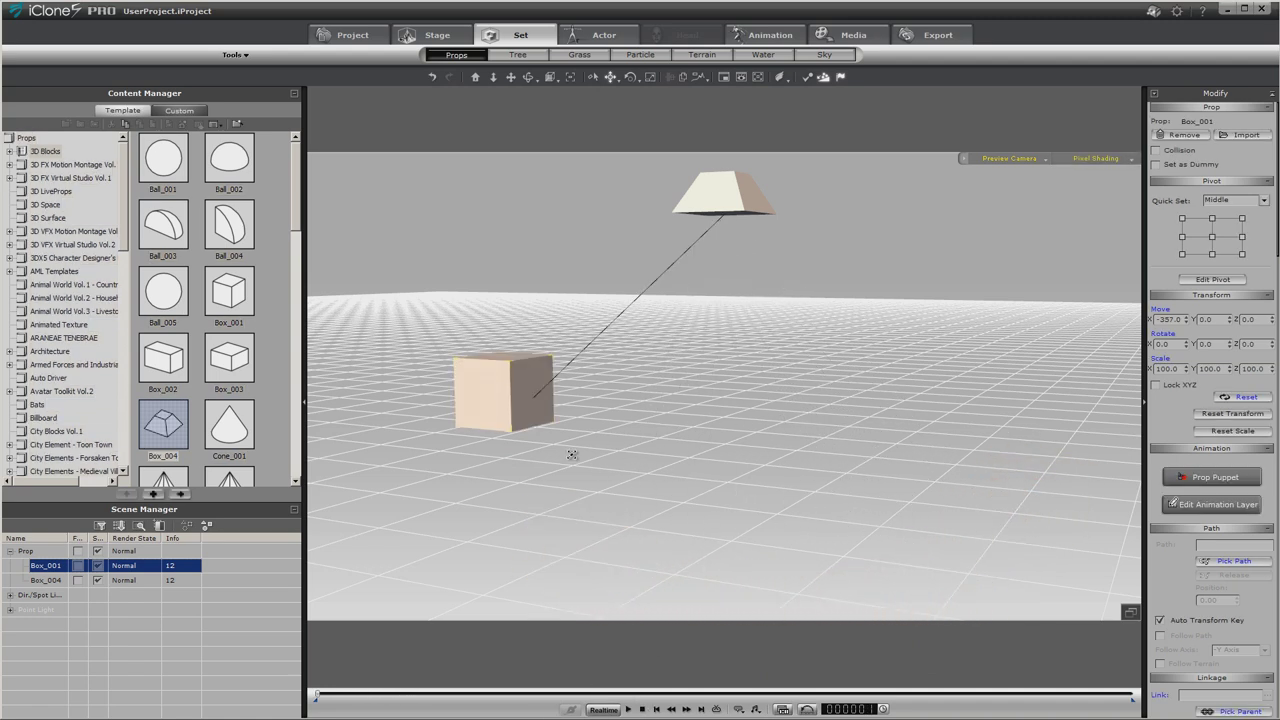
# Set the cube's pivot Quick Set to upper centre and replay the swing twice
pyautogui.click(1213, 220)
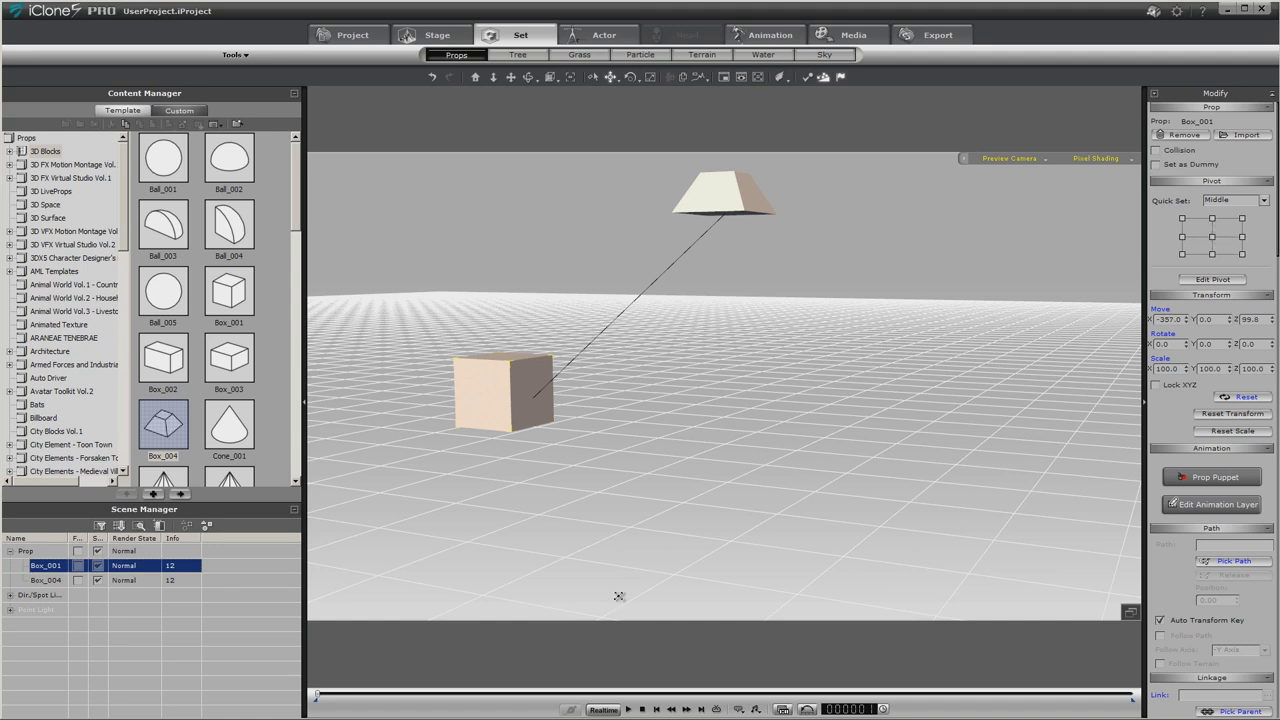
pyautogui.click(629, 709)
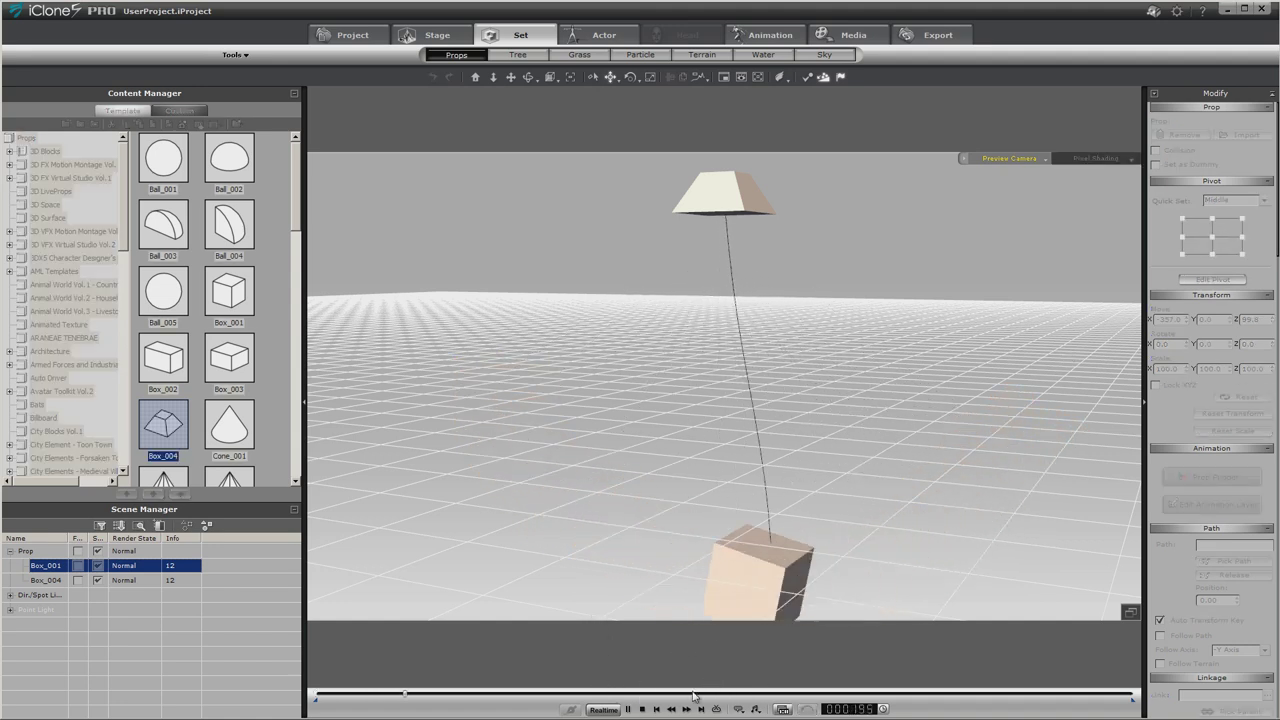
pyautogui.click(642, 709)
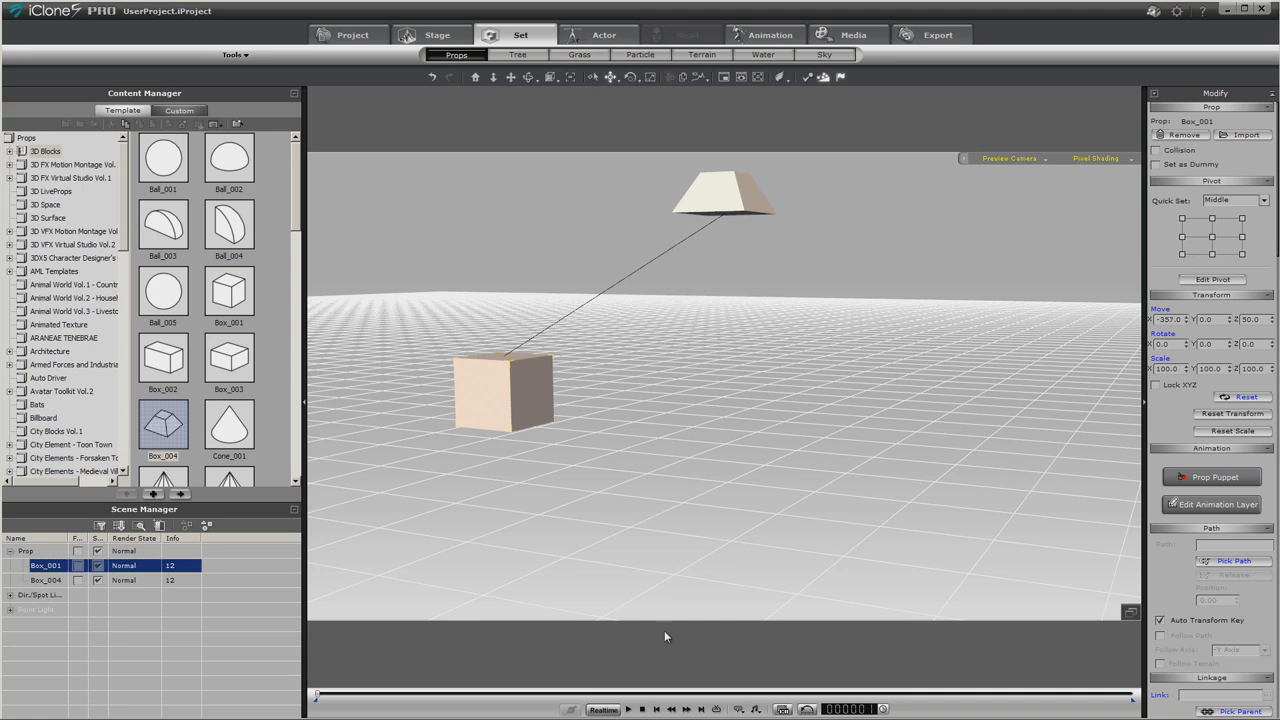
pyautogui.click(628, 709)
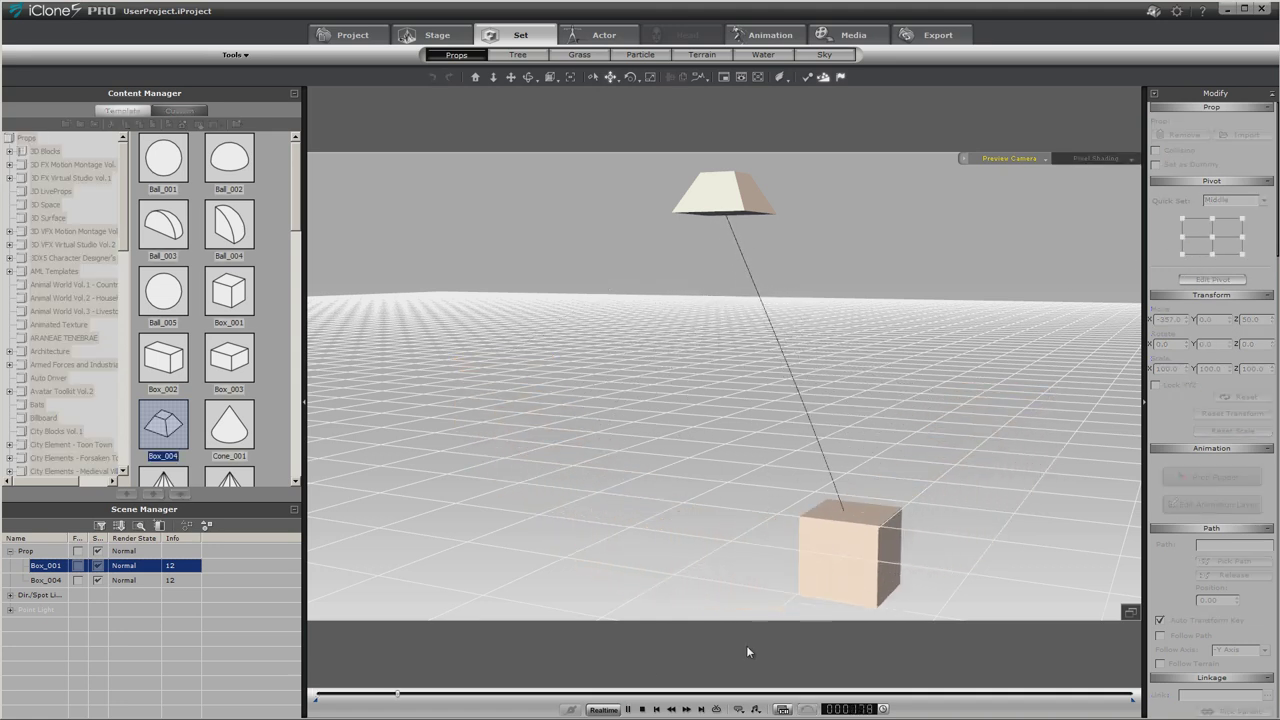
pyautogui.click(643, 709)
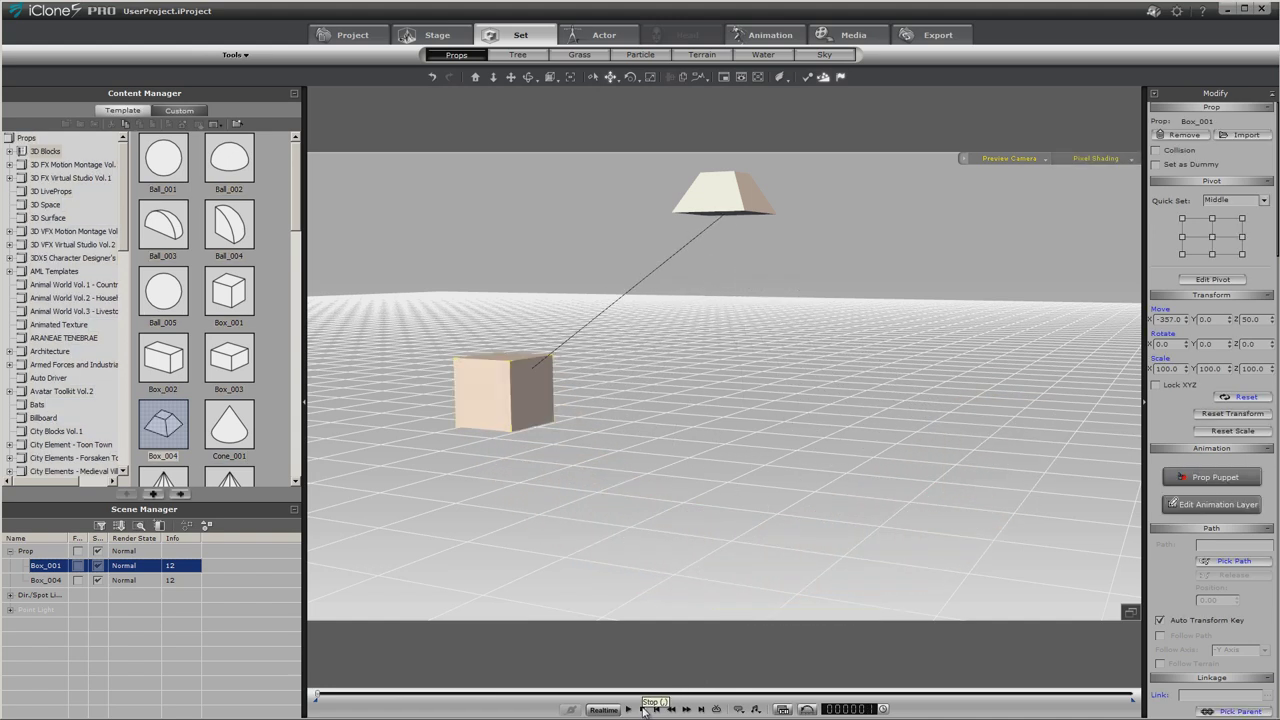
# Duplicate the cube-and-trapezoid pair to the right, test both swinging, then undo the copy
pyautogui.keyDown('ctrl'); pyautogui.click(738, 199); pyautogui.keyUp('ctrl')
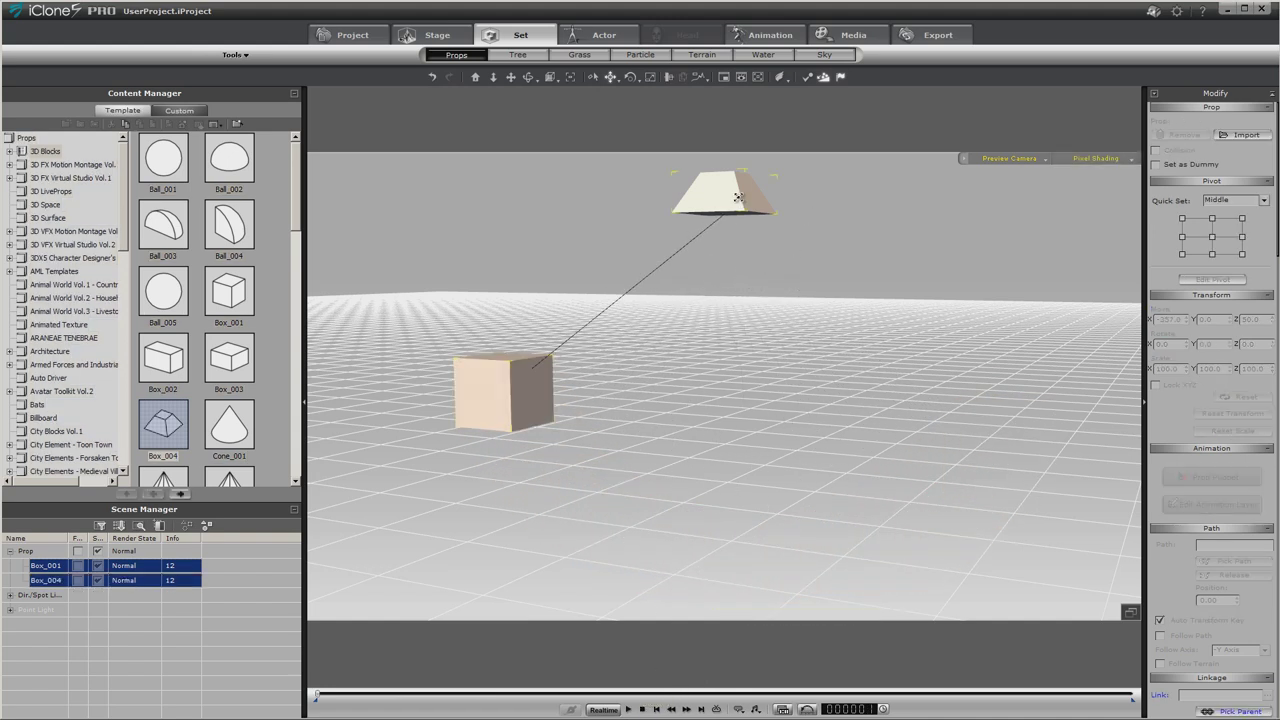
pyautogui.keyDown('shift'); pyautogui.moveTo(722, 321); pyautogui.dragTo(736, 599); pyautogui.keyUp('shift')
pyautogui.click(628, 709)
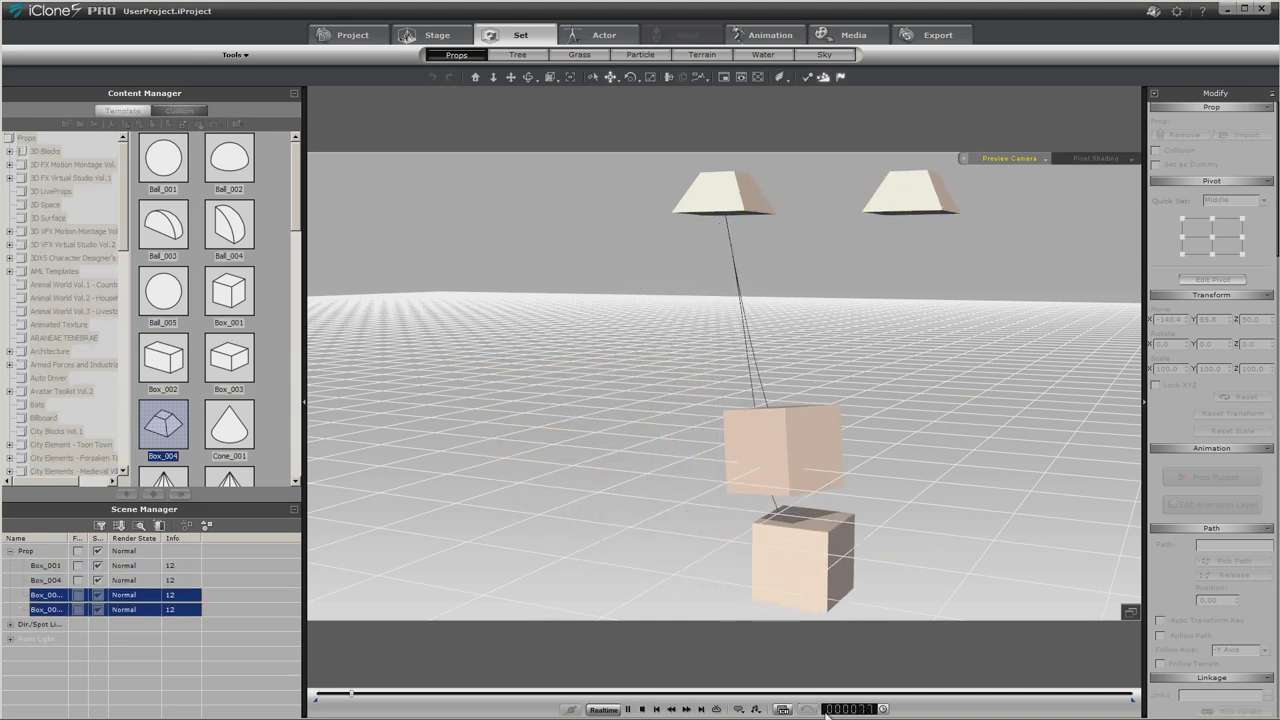
pyautogui.click(643, 709)
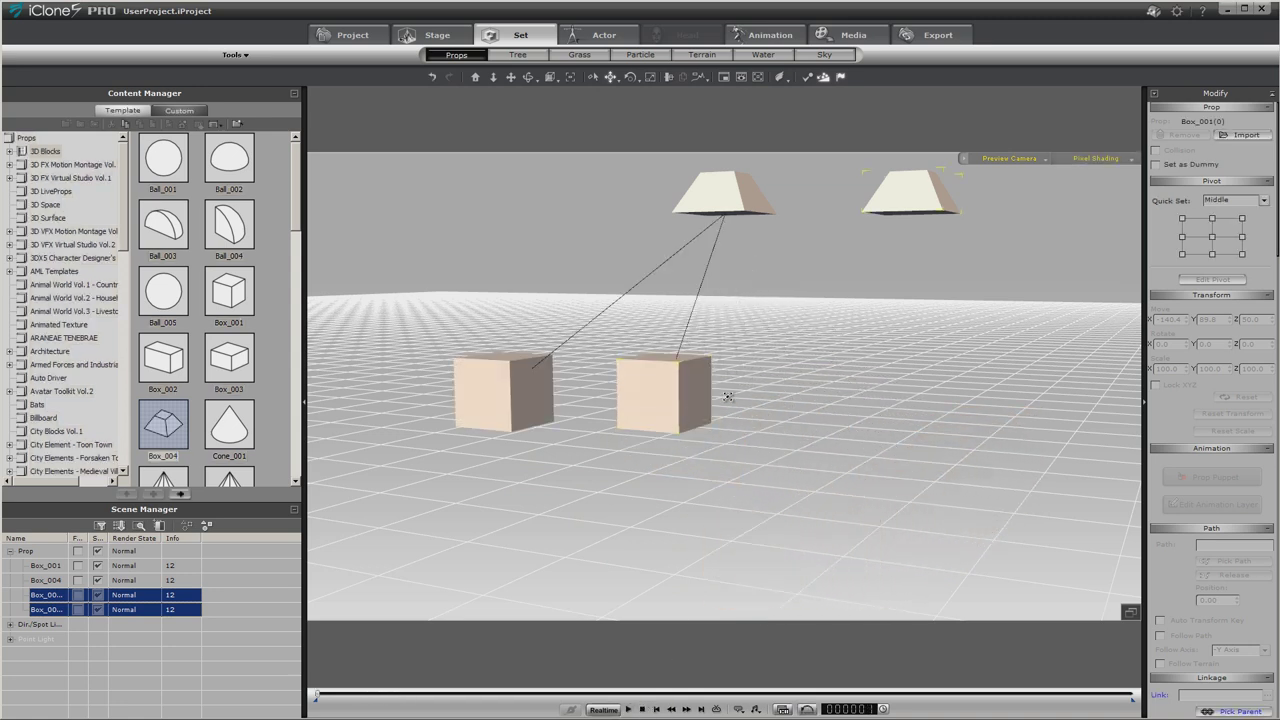
pyautogui.click(433, 78)
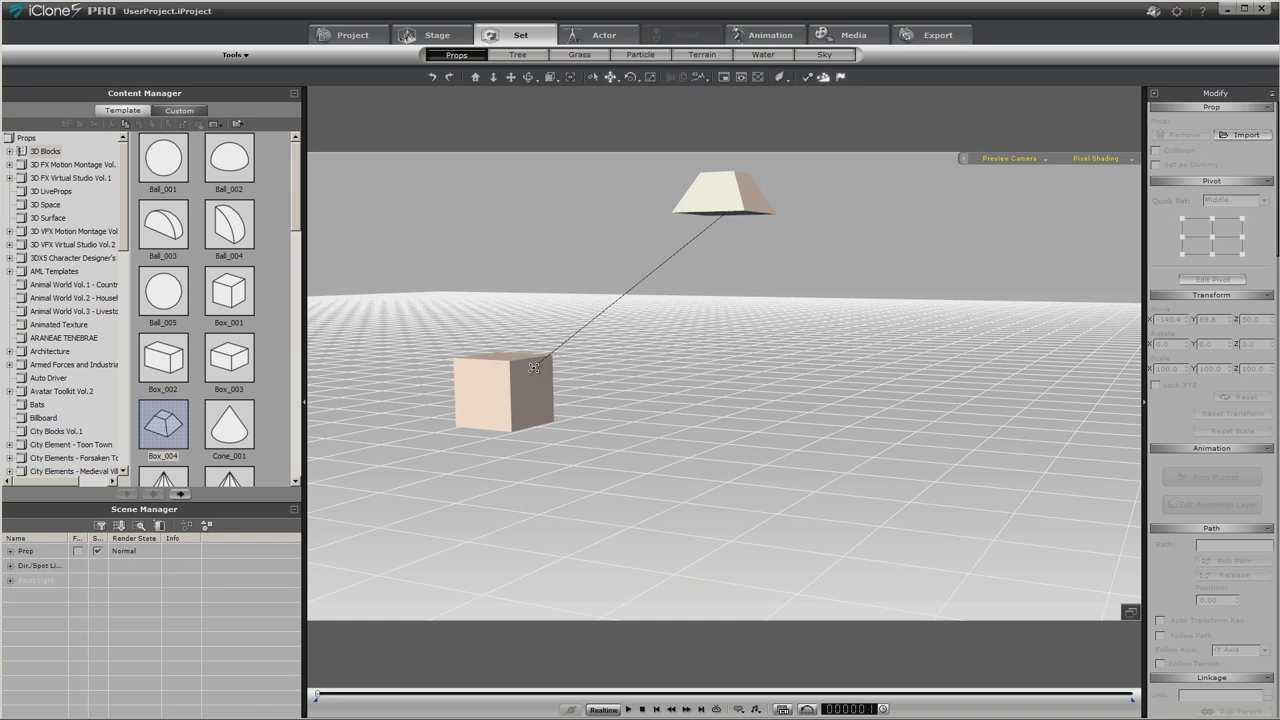
# Drop a plain cube into the scene and apply the blueprint-paper image as its diffuse texture
pyautogui.moveTo(246, 300); pyautogui.dragTo(741, 383)
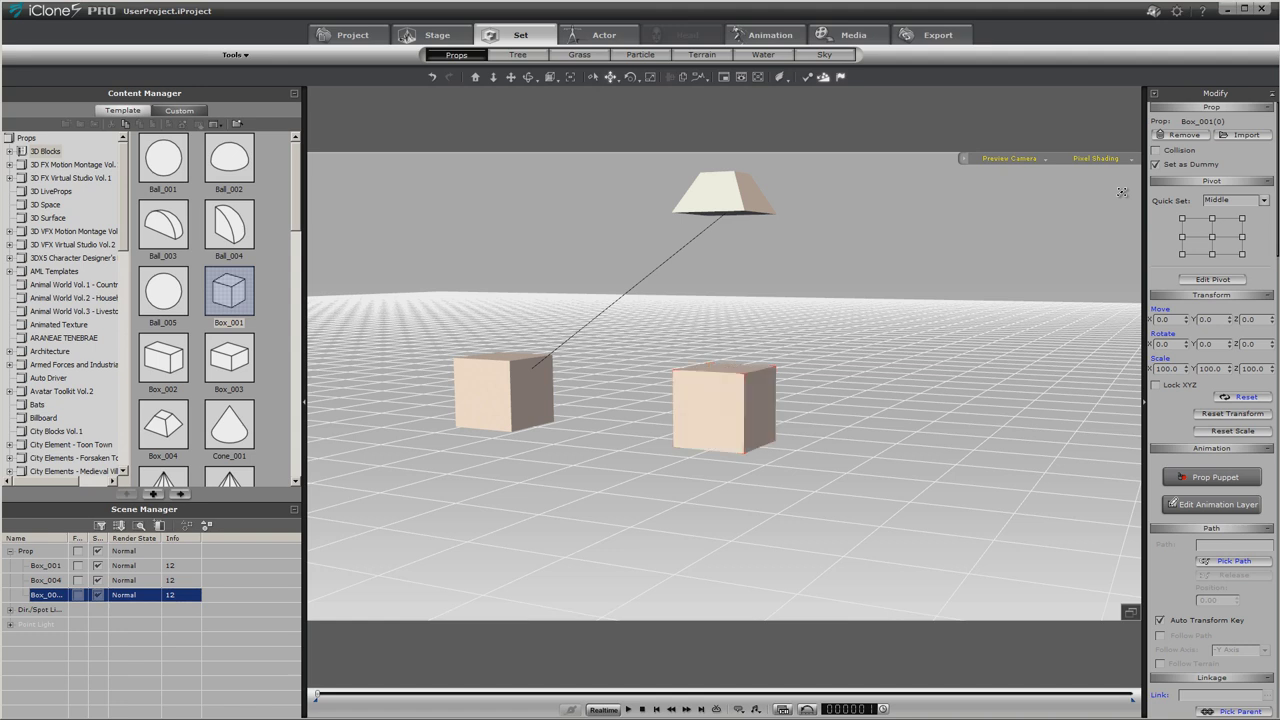
pyautogui.scroll(-10, 1245, 548)
pyautogui.scroll(-3, 1245, 548)
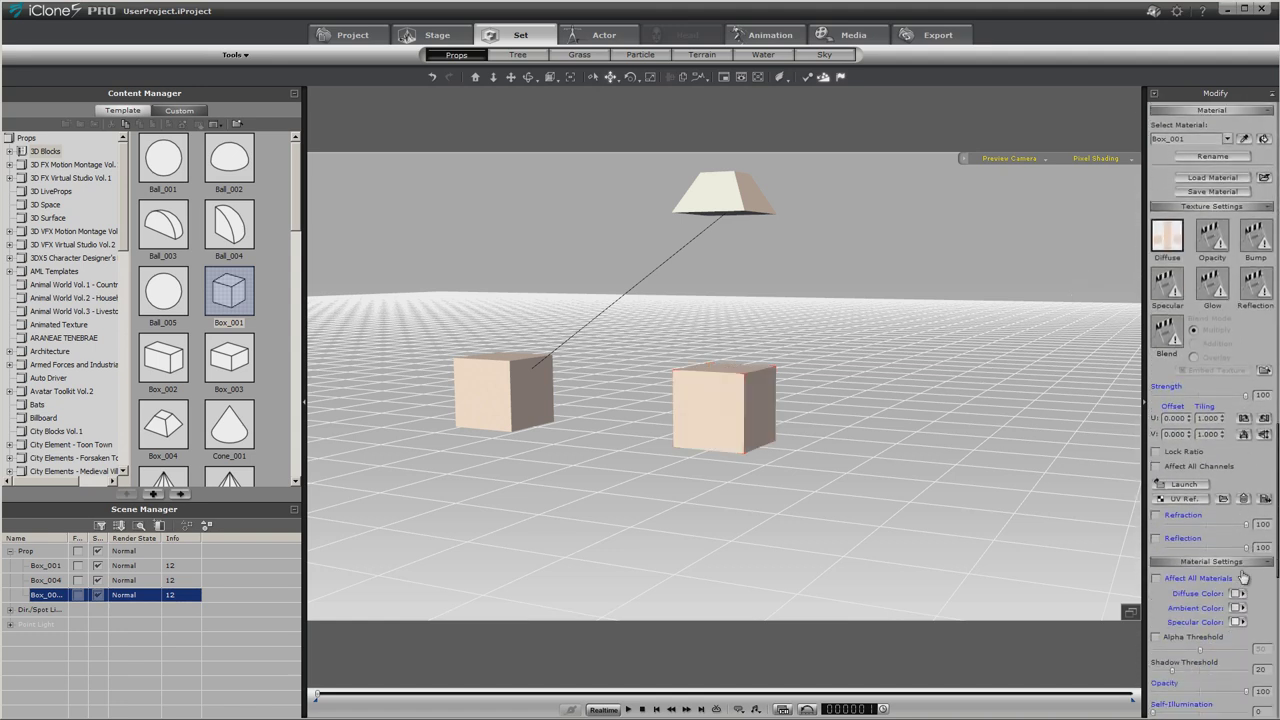
pyautogui.doubleClick(1167, 237)
pyautogui.doubleClick(510, 372)
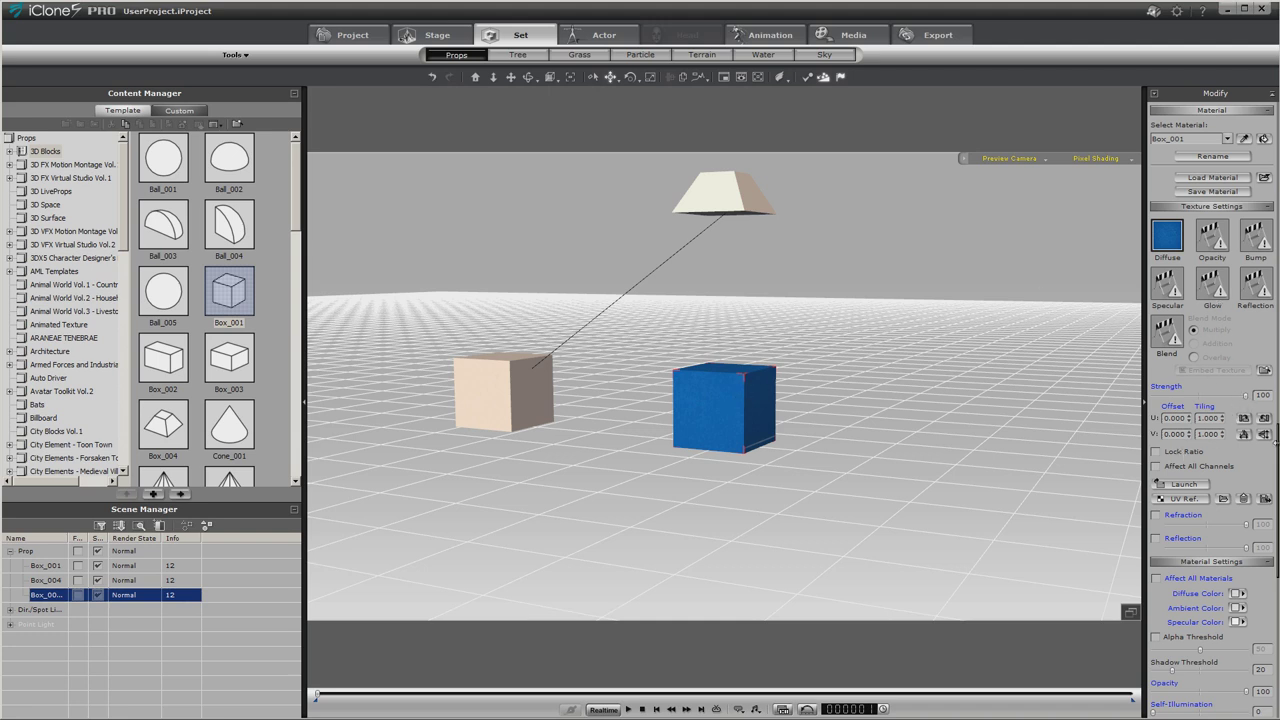
pyautogui.moveTo(1276, 452); pyautogui.dragTo(1228, 242)
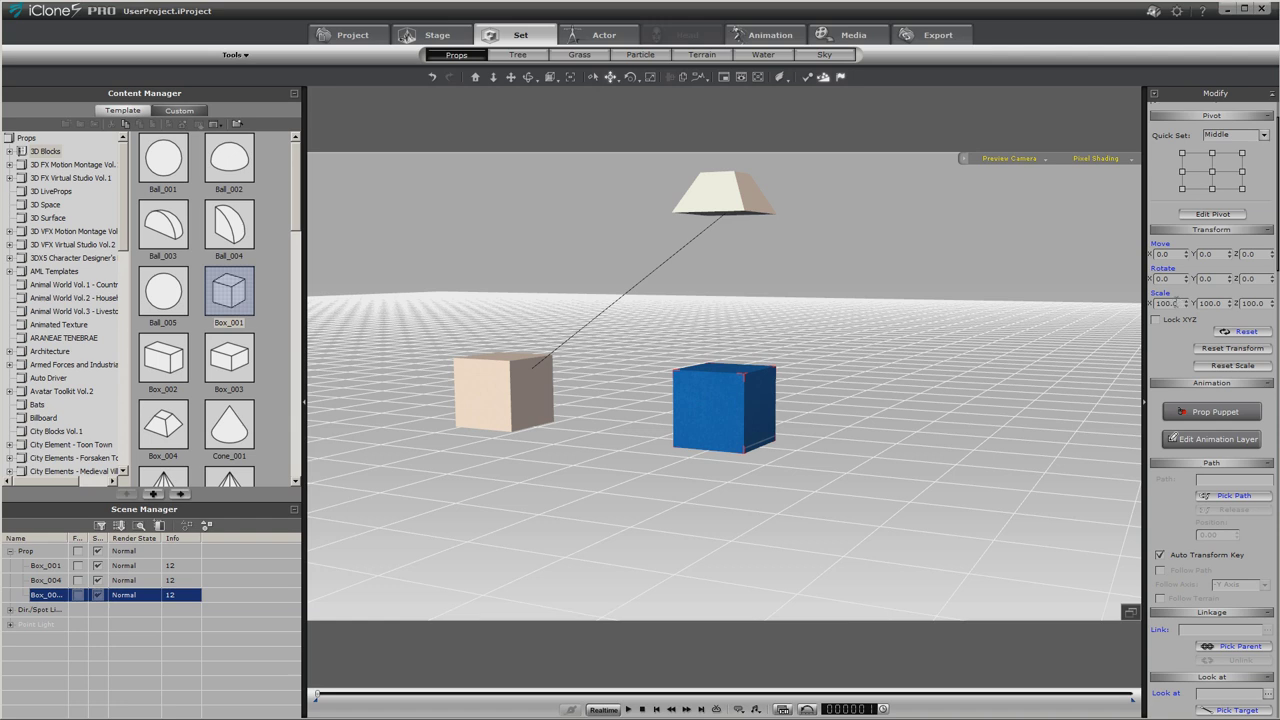
# Scale the blue cube uniformly to 15 and move it up near the hanging line
pyautogui.click(1157, 320)
pyautogui.click(1168, 303)
pyautogui.write('15')
pyautogui.press('Return')
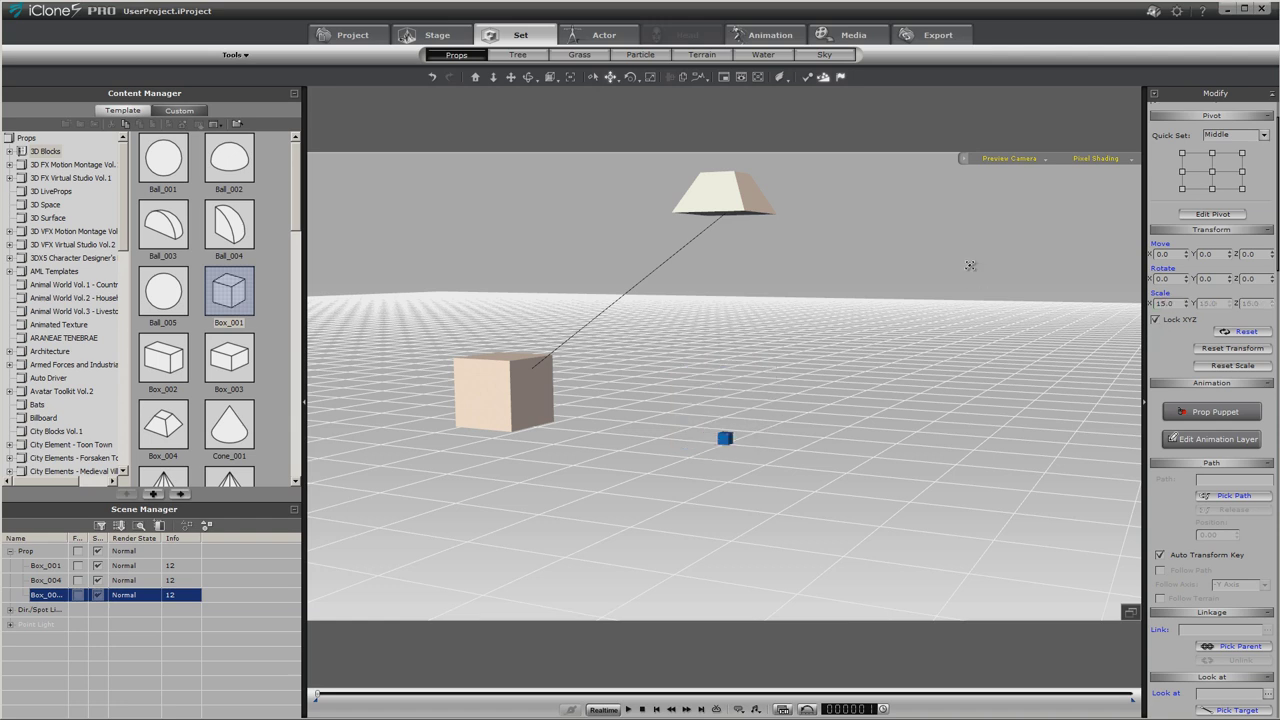
pyautogui.scroll(-2, 731, 403)
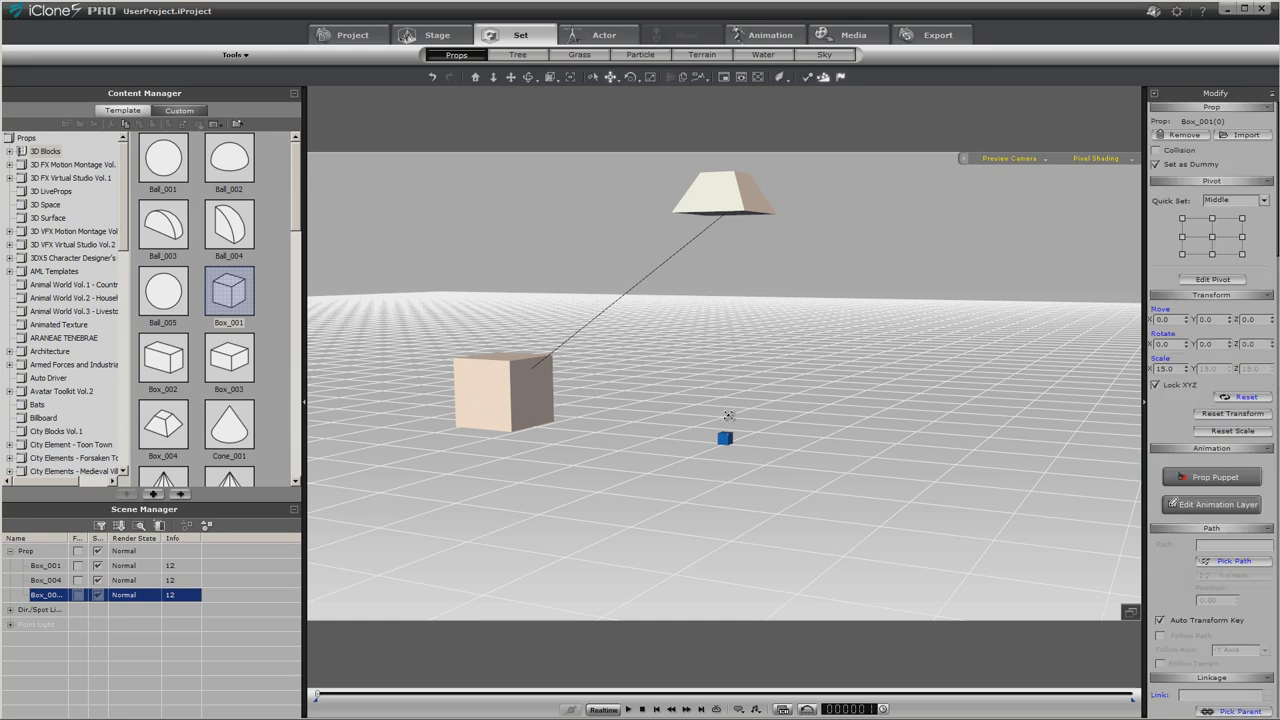
pyautogui.moveTo(724, 442); pyautogui.dragTo(627, 335)
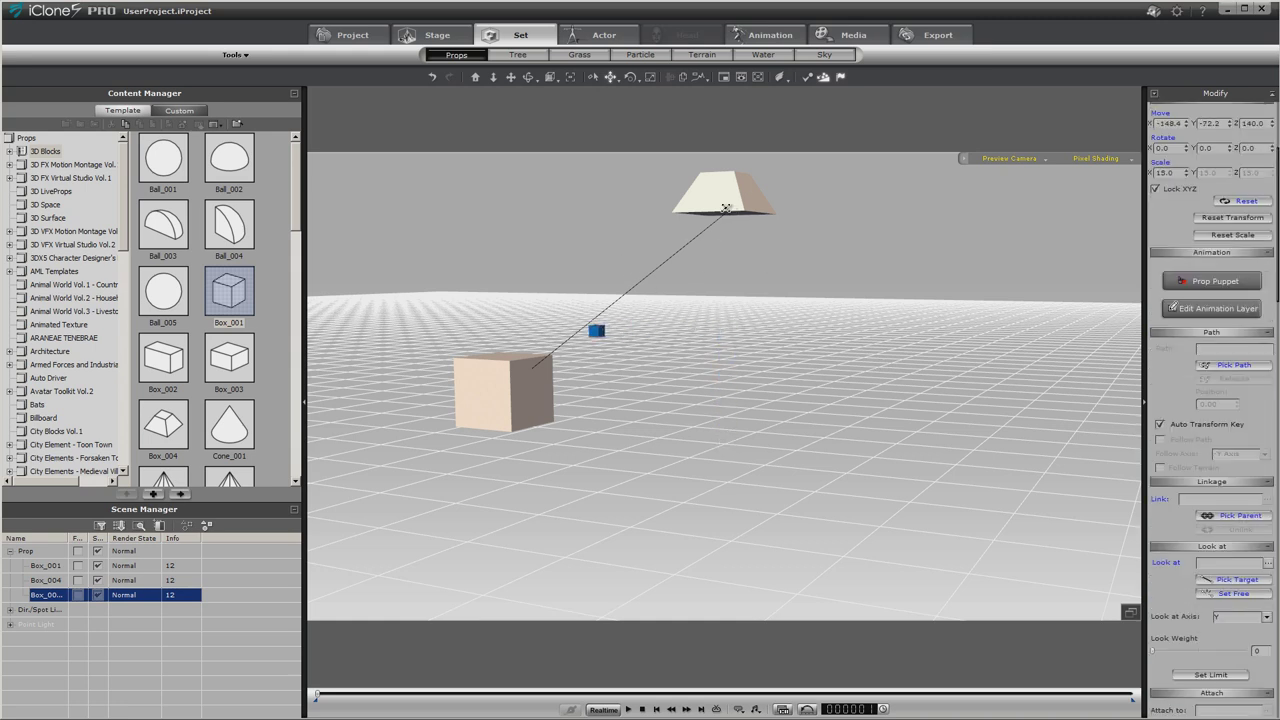
# Parent the trapezoid and hanging box to the small blue cube, then reposition and test the group
pyautogui.click(727, 205)
pyautogui.keyDown('ctrl'); pyautogui.click(501, 404); pyautogui.keyUp('ctrl')
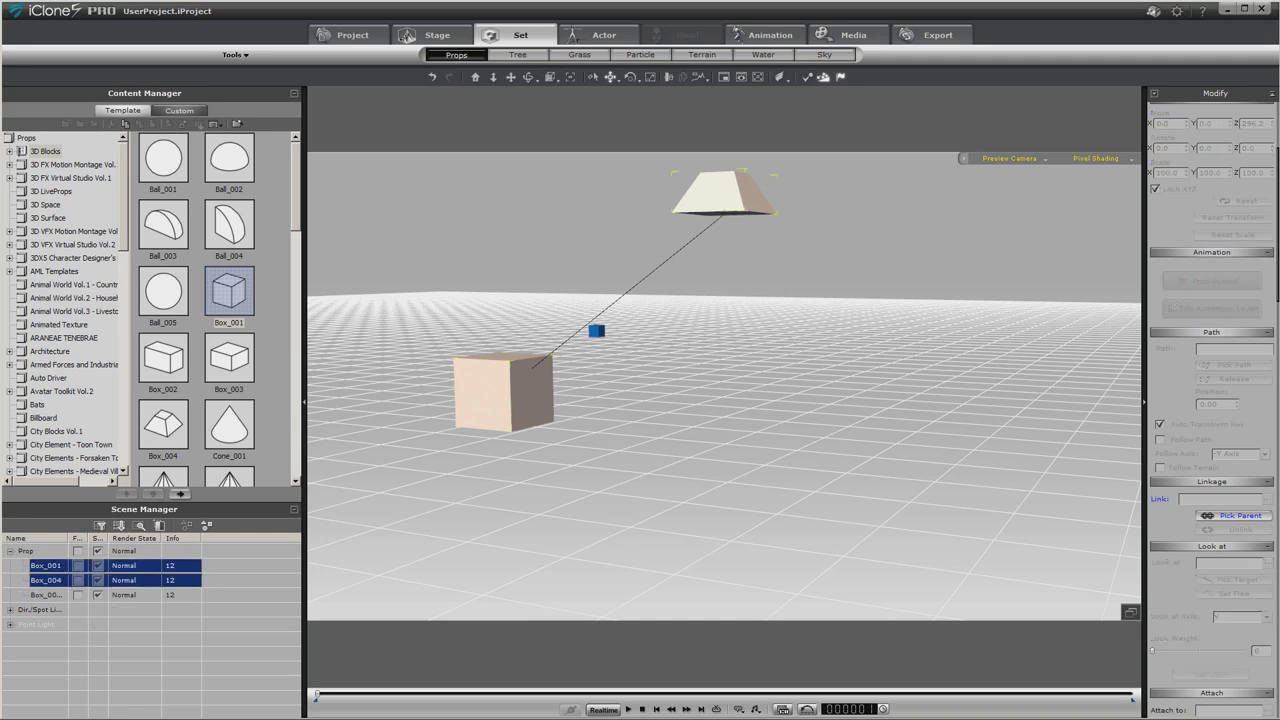
pyautogui.scroll(-5, 1277, 300)
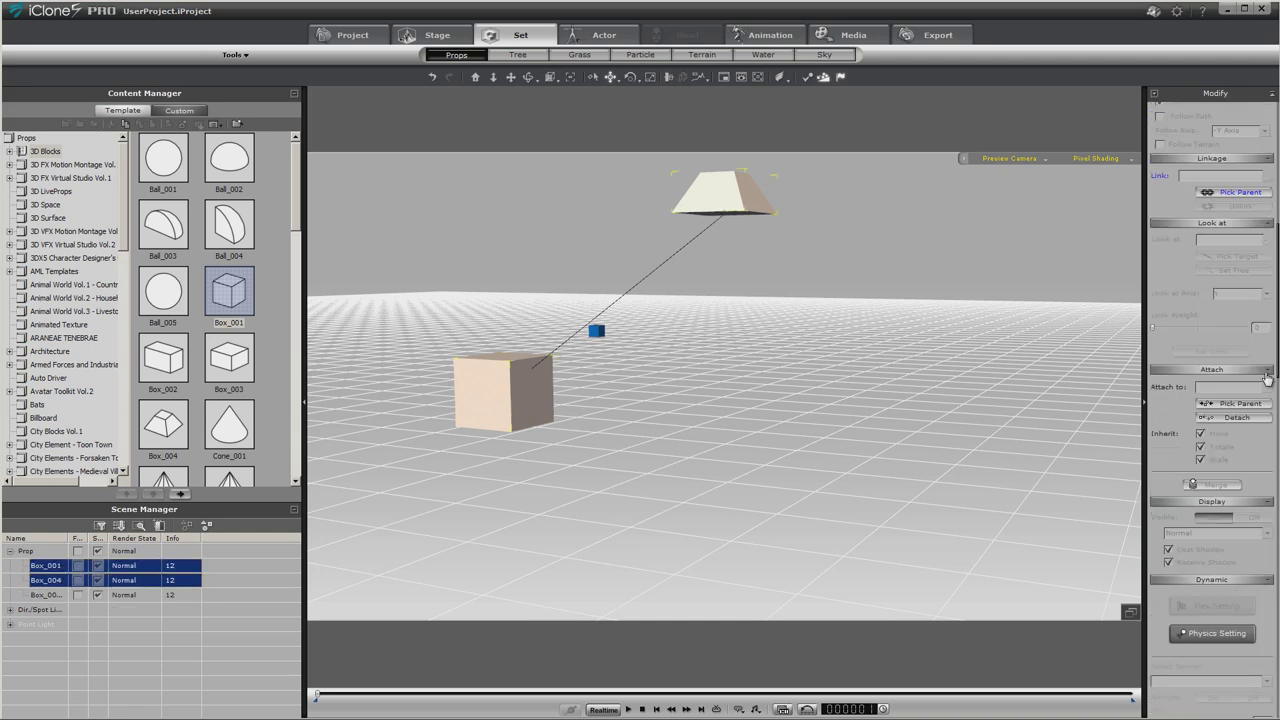
pyautogui.click(1224, 340)
pyautogui.click(596, 330)
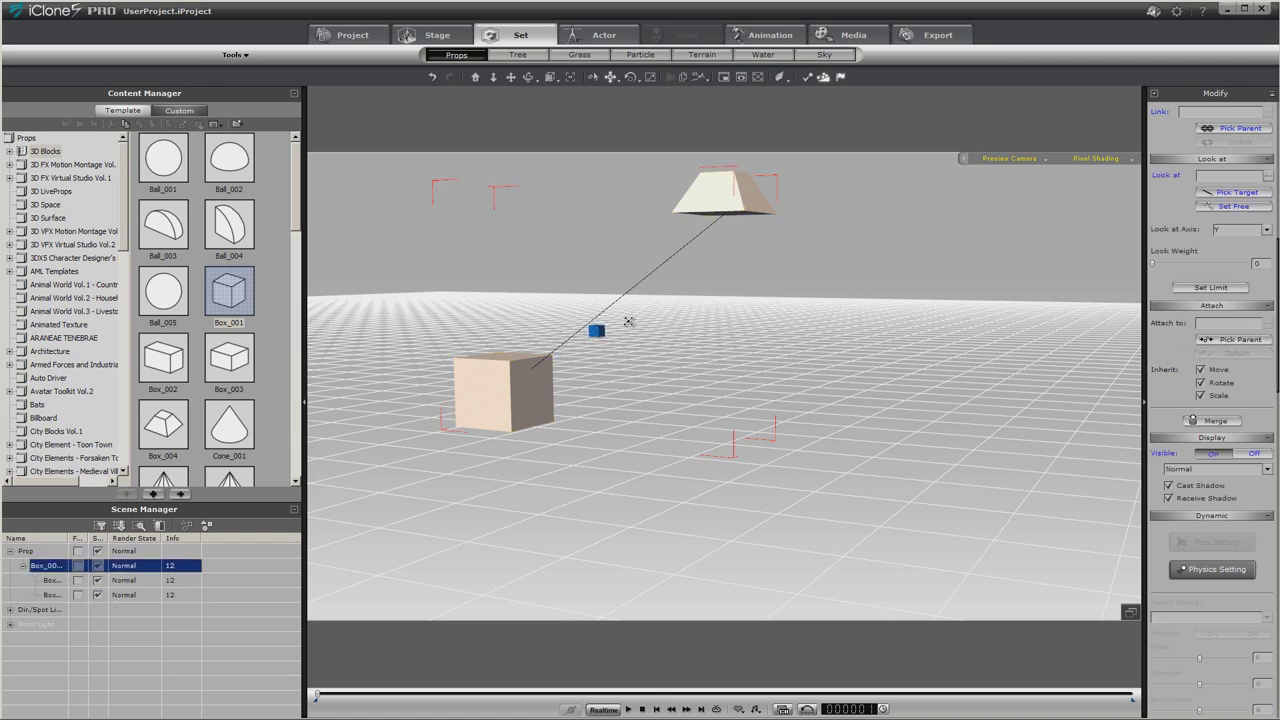
pyautogui.moveTo(598, 332); pyautogui.dragTo(772, 420)
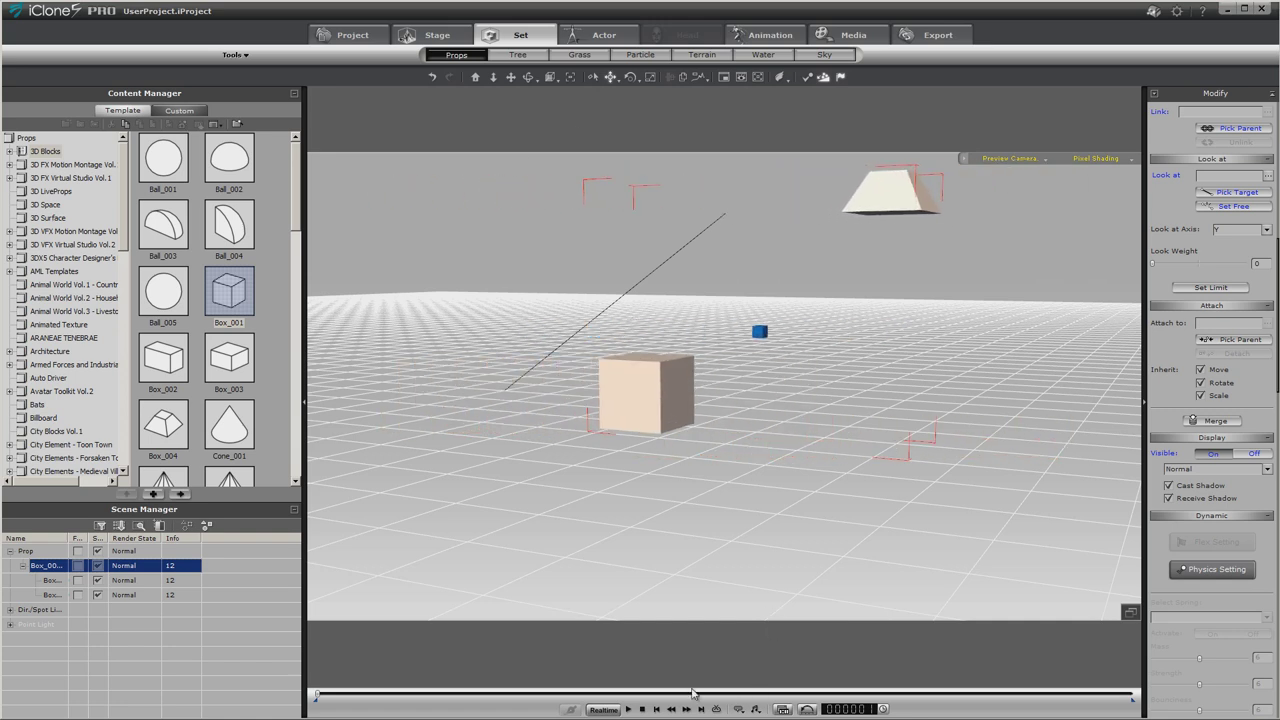
pyautogui.click(641, 709)
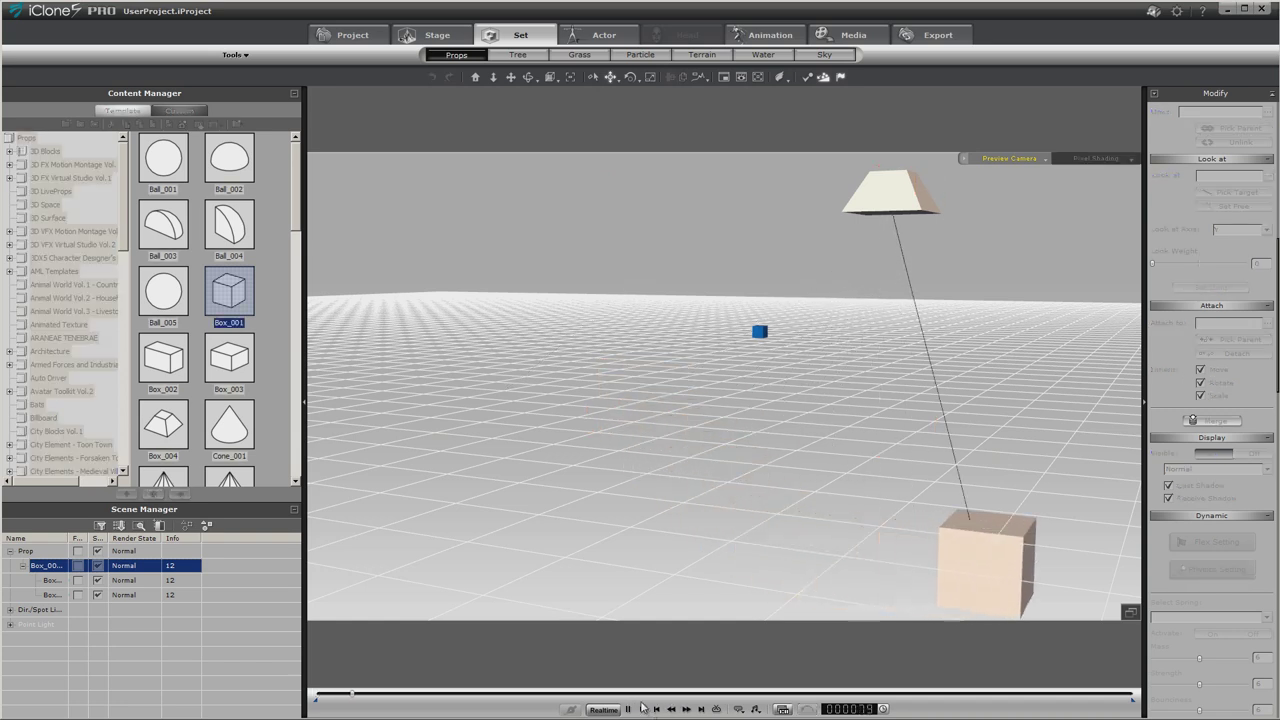
pyautogui.click(643, 709)
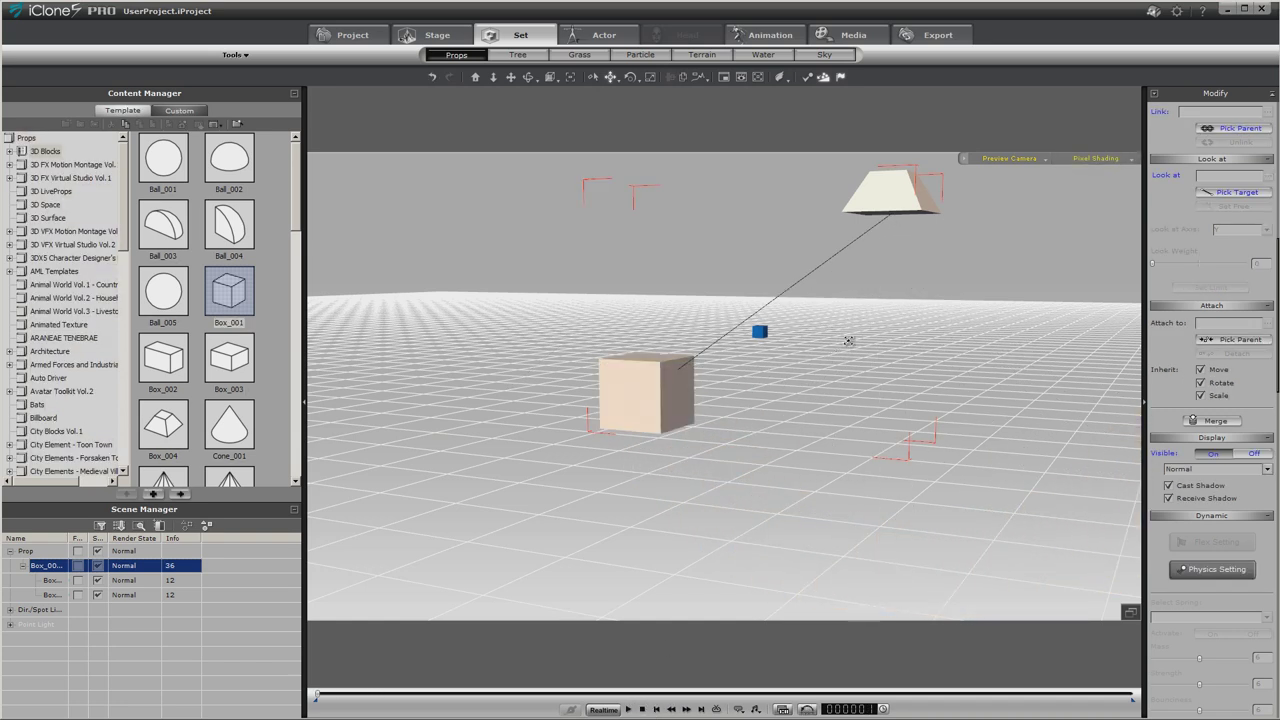
pyautogui.moveTo(853, 334); pyautogui.dragTo(669, 339)
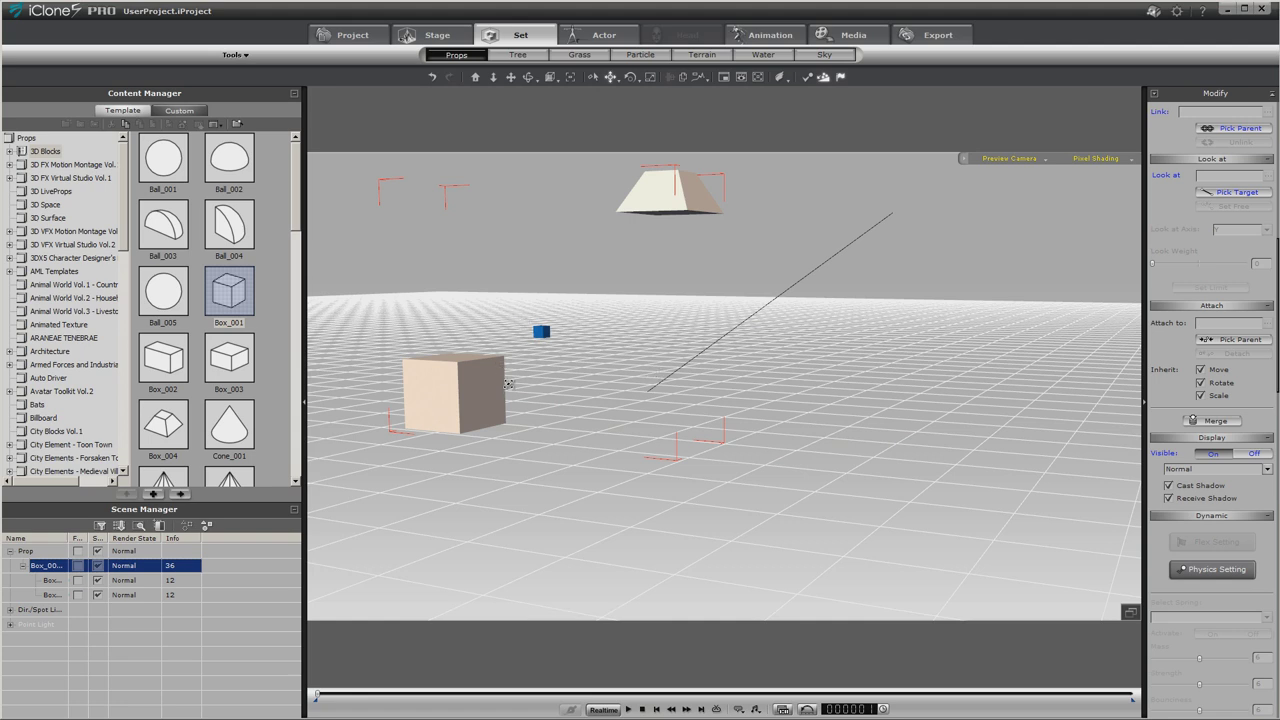
# Multi-duplicate the blue cube, box and lamp set into 5 closely spaced copies
pyautogui.hotkey('ctrl', 'shift', 'd')
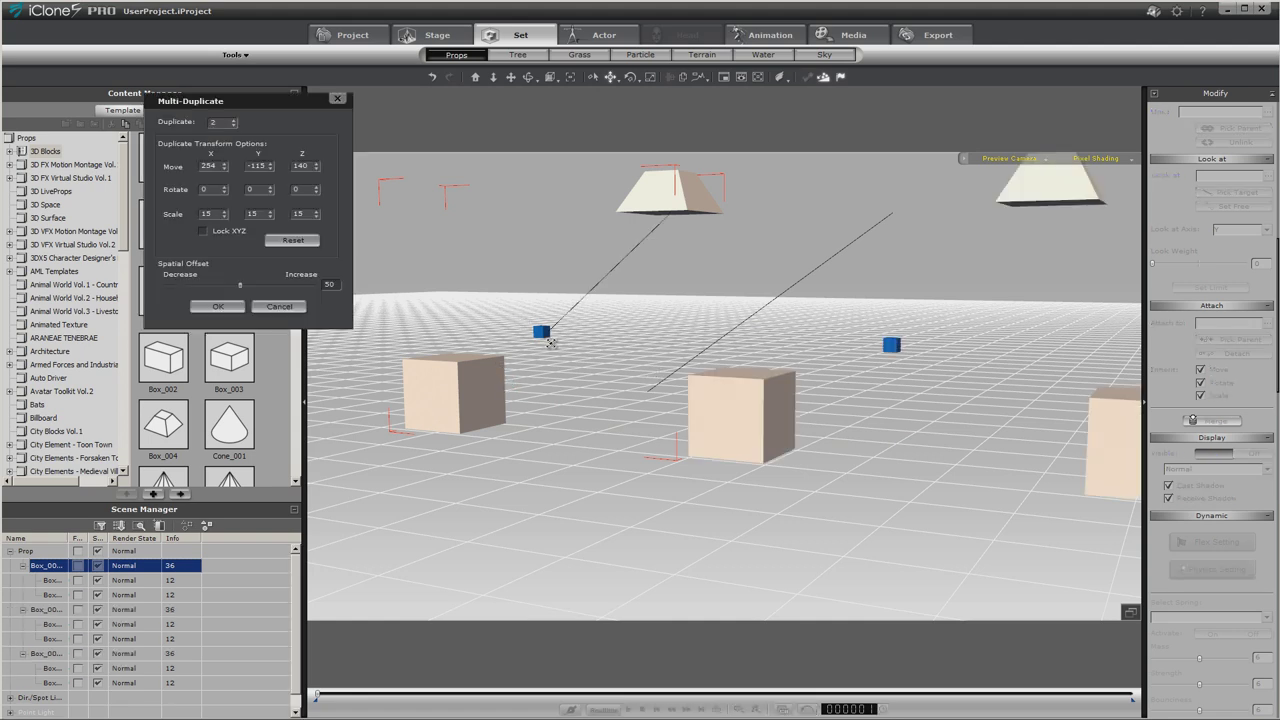
pyautogui.click(234, 119)
pyautogui.click(234, 119)
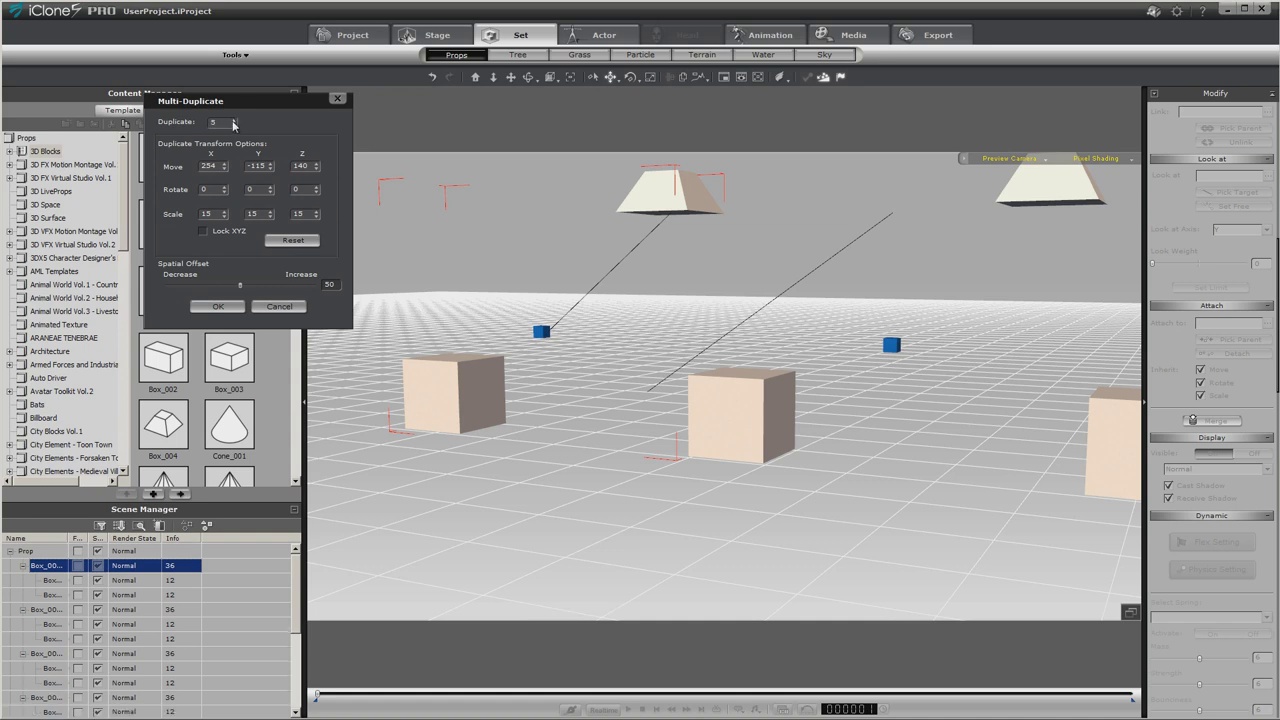
pyautogui.moveTo(801, 371); pyautogui.dragTo(613, 352)
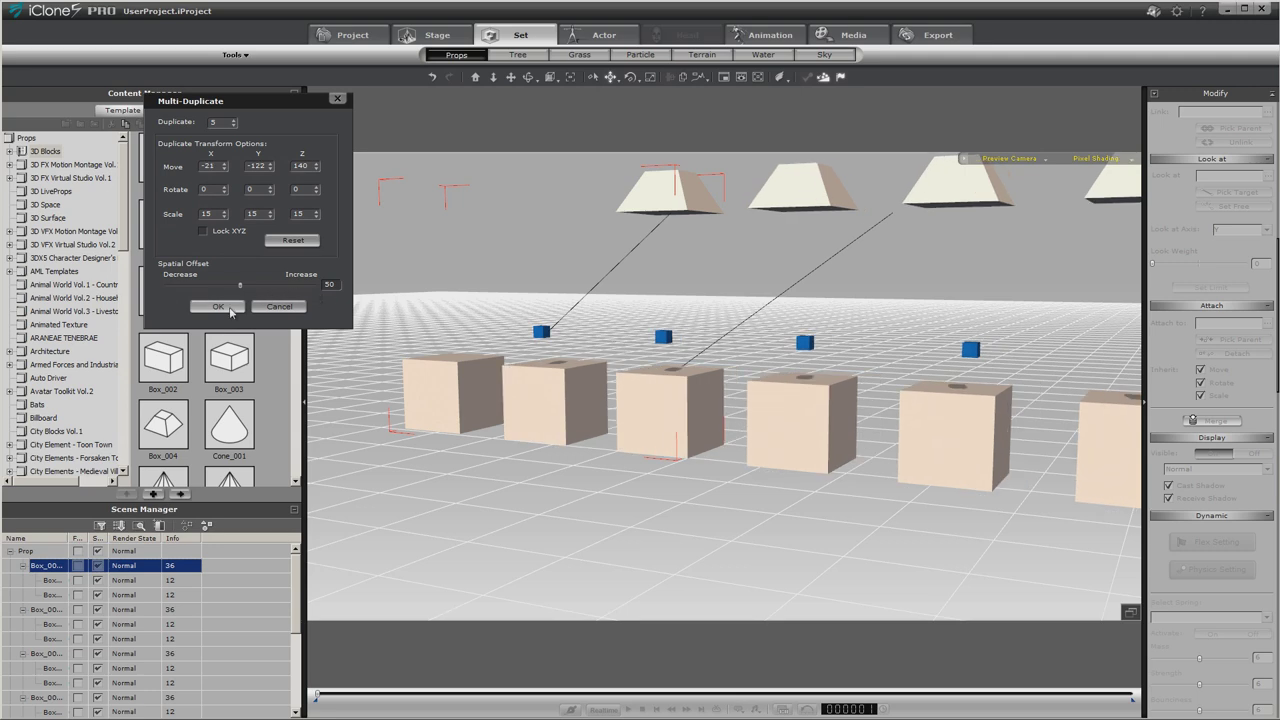
# Confirm the 5 duplicates, pull the camera back, and play then stop the row swinging
pyautogui.click(218, 306)
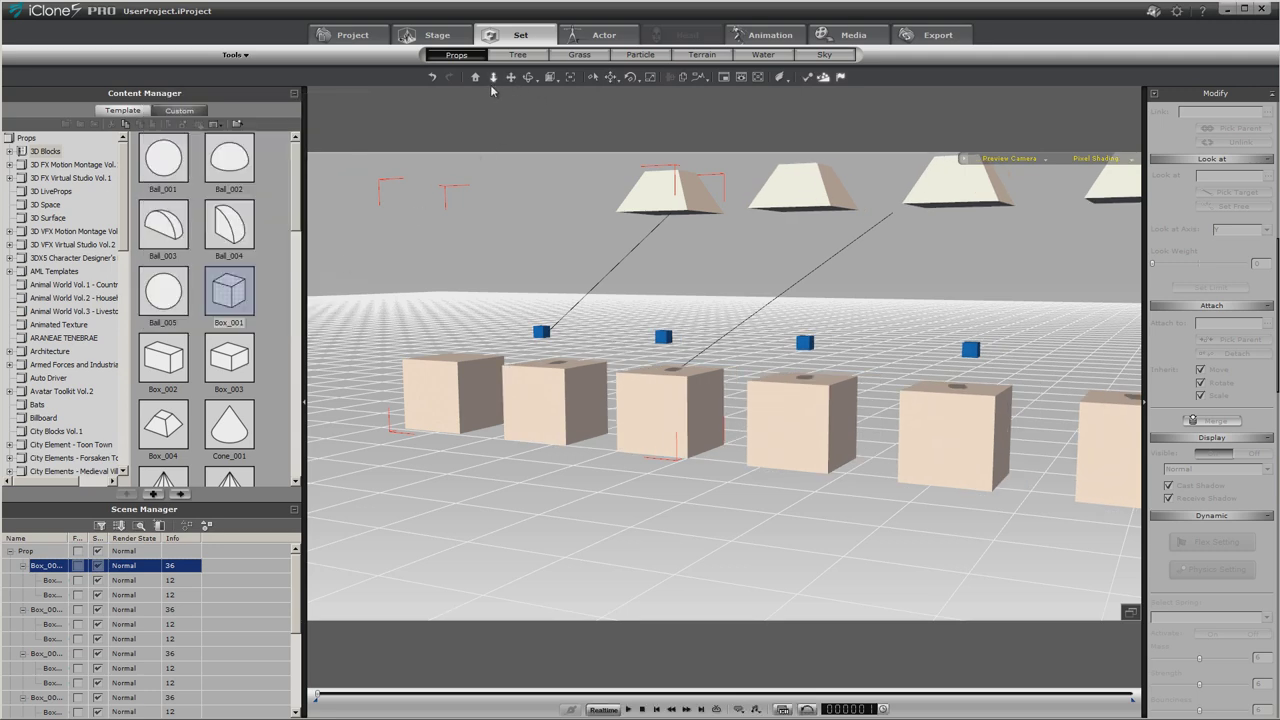
pyautogui.moveTo(497, 82); pyautogui.dragTo(665, 665)
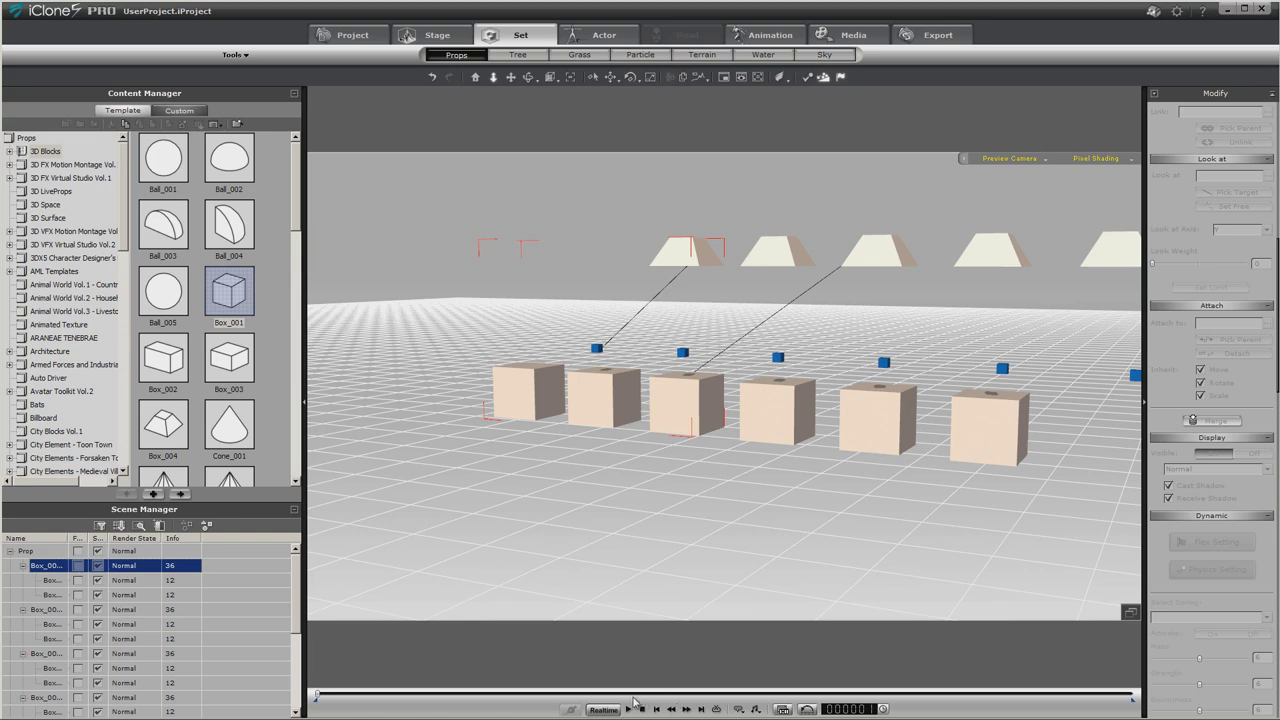
pyautogui.click(629, 709)
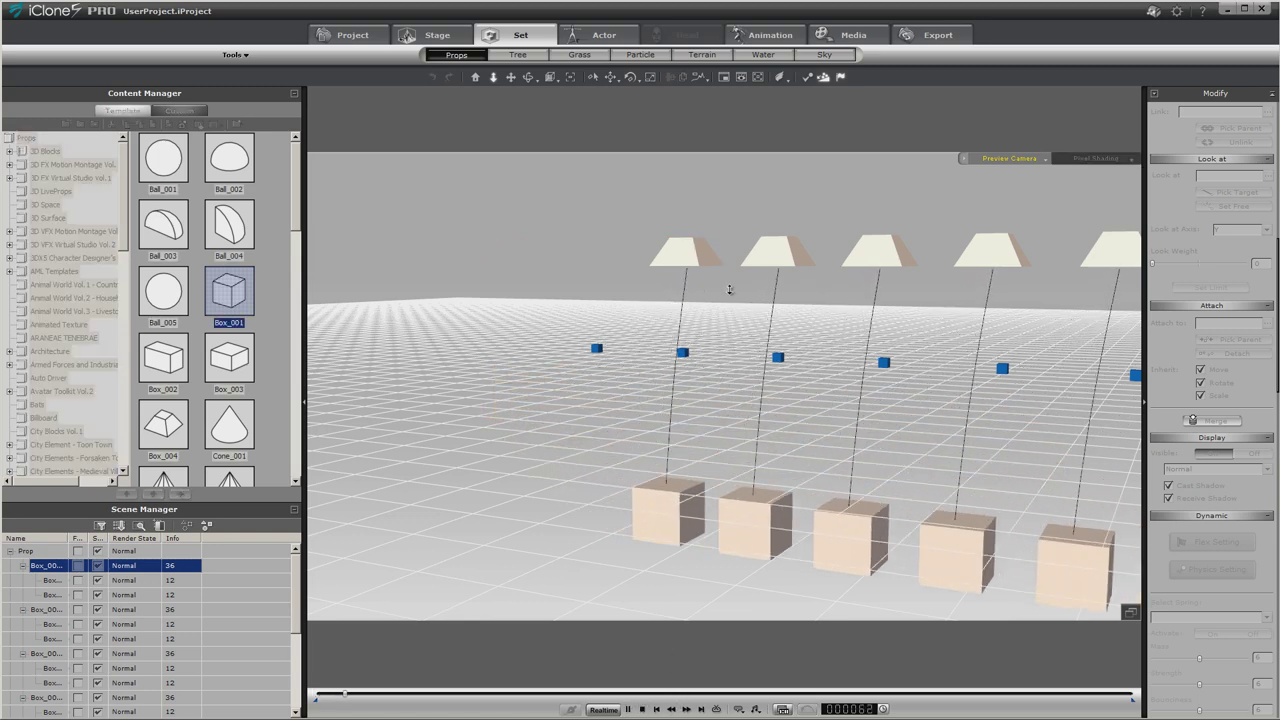
pyautogui.click(511, 77)
pyautogui.moveTo(840, 290); pyautogui.dragTo(709, 283)
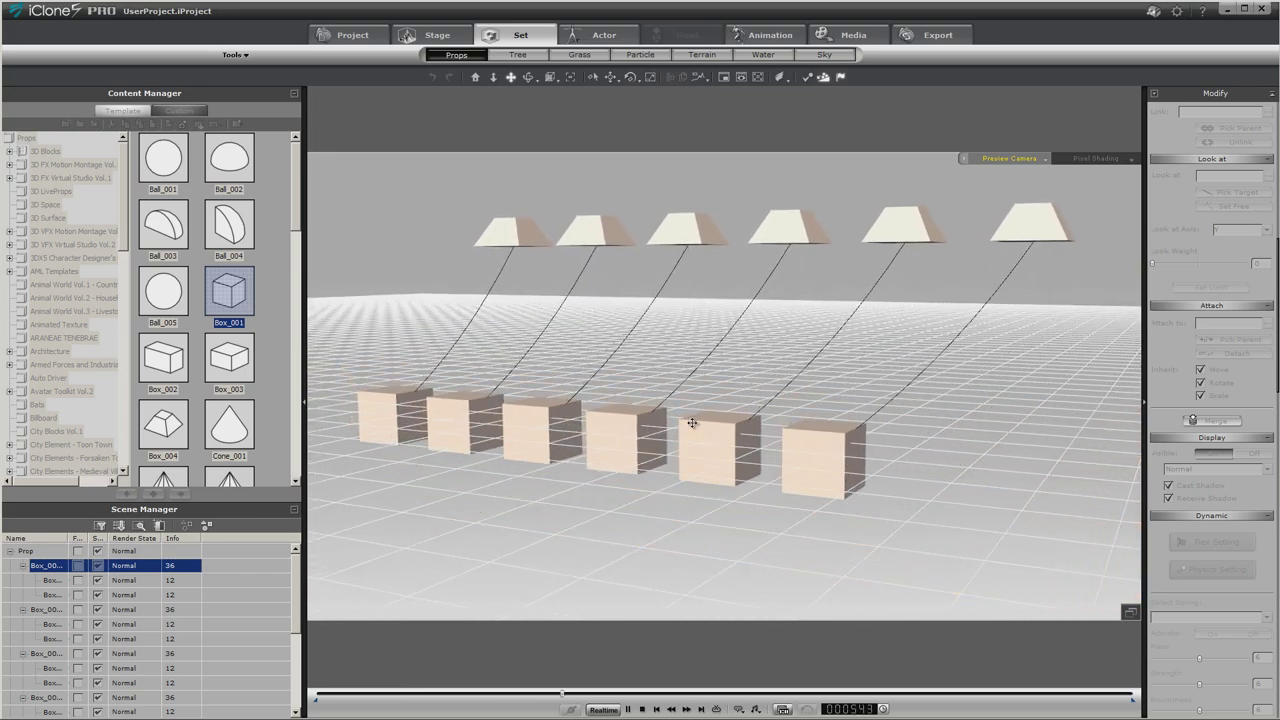
pyautogui.click(642, 709)
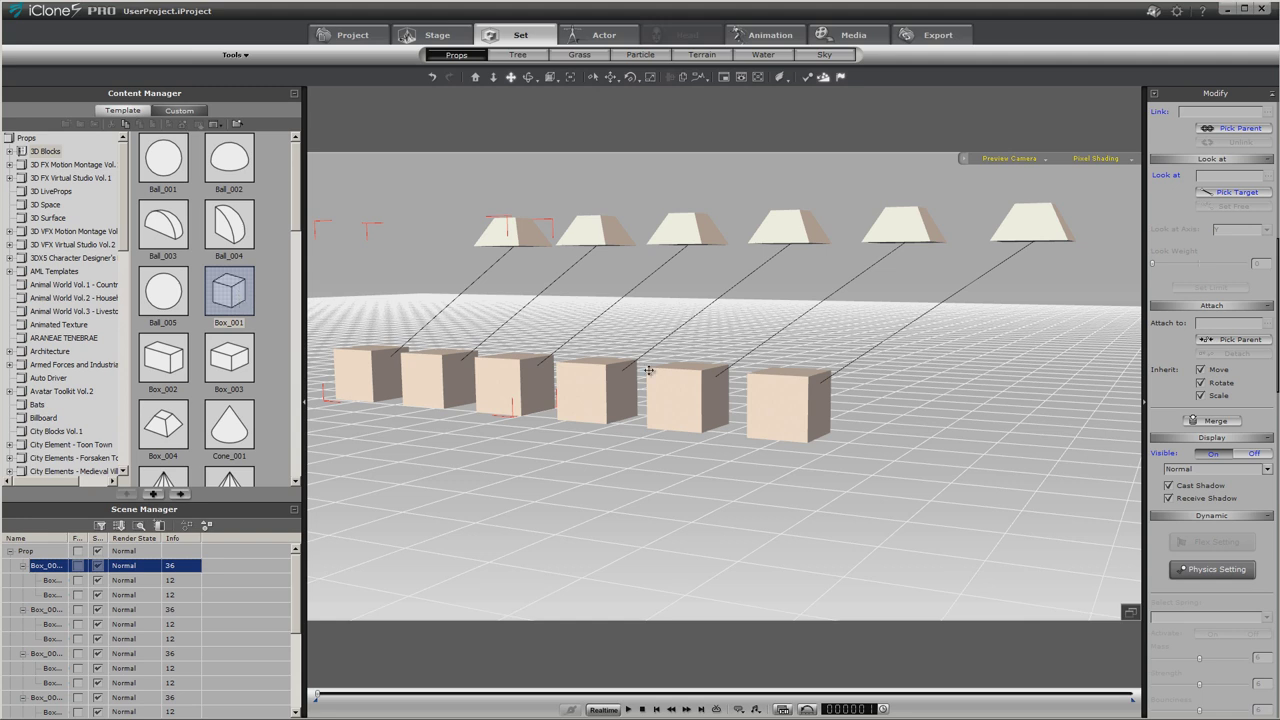
pyautogui.click(790, 400)
# Select the fourth box in the row
pyautogui.click(676, 393)
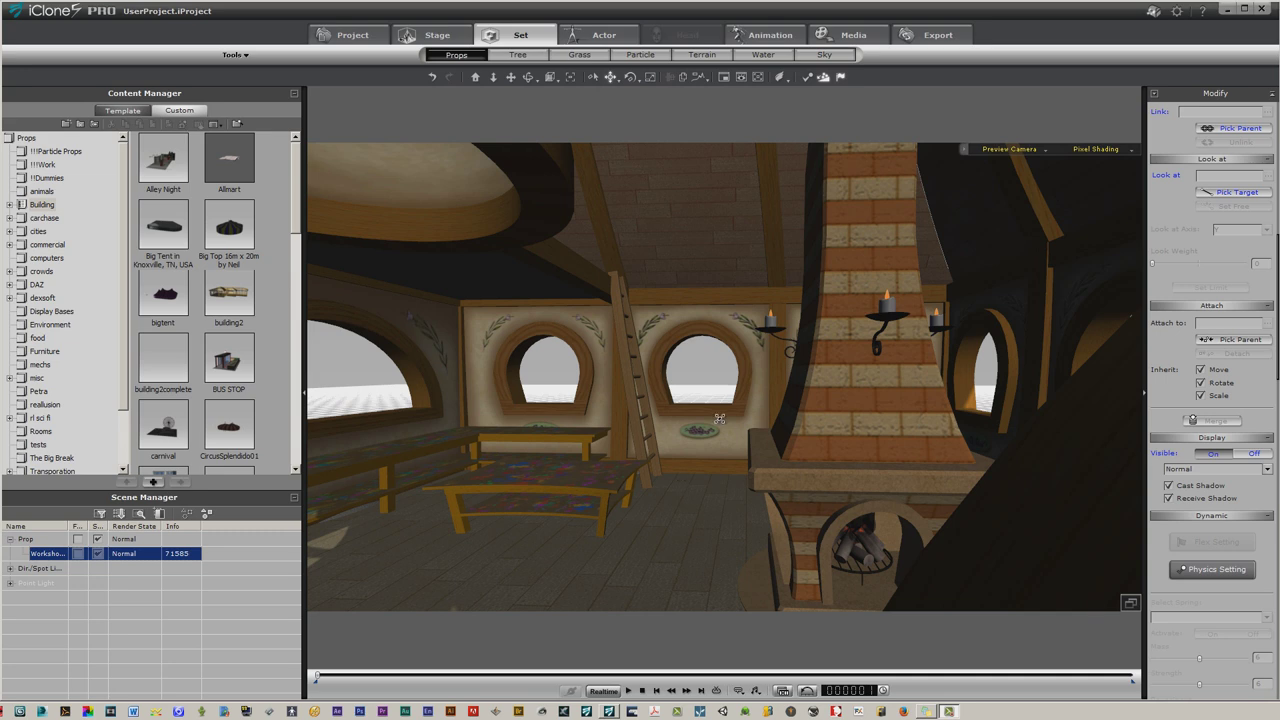
# Add the Gorf character to the workshop and move him back and to the right
pyautogui.click(600, 35)
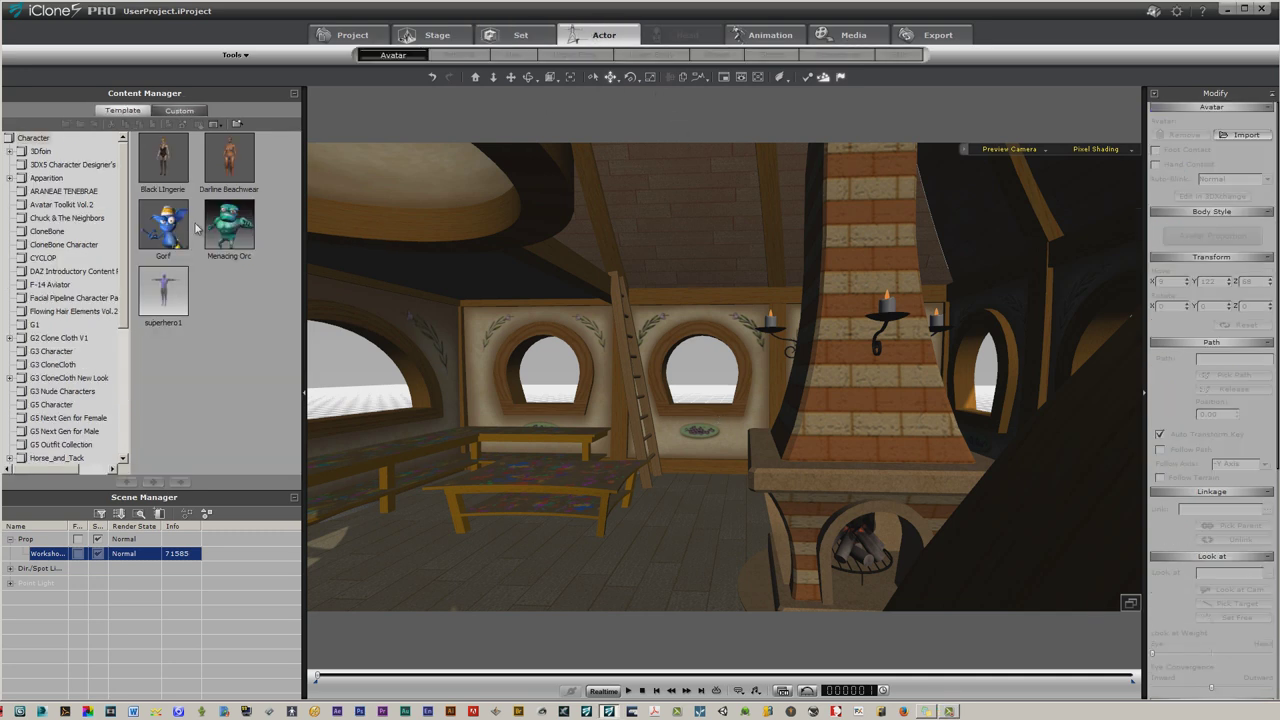
pyautogui.doubleClick(180, 238)
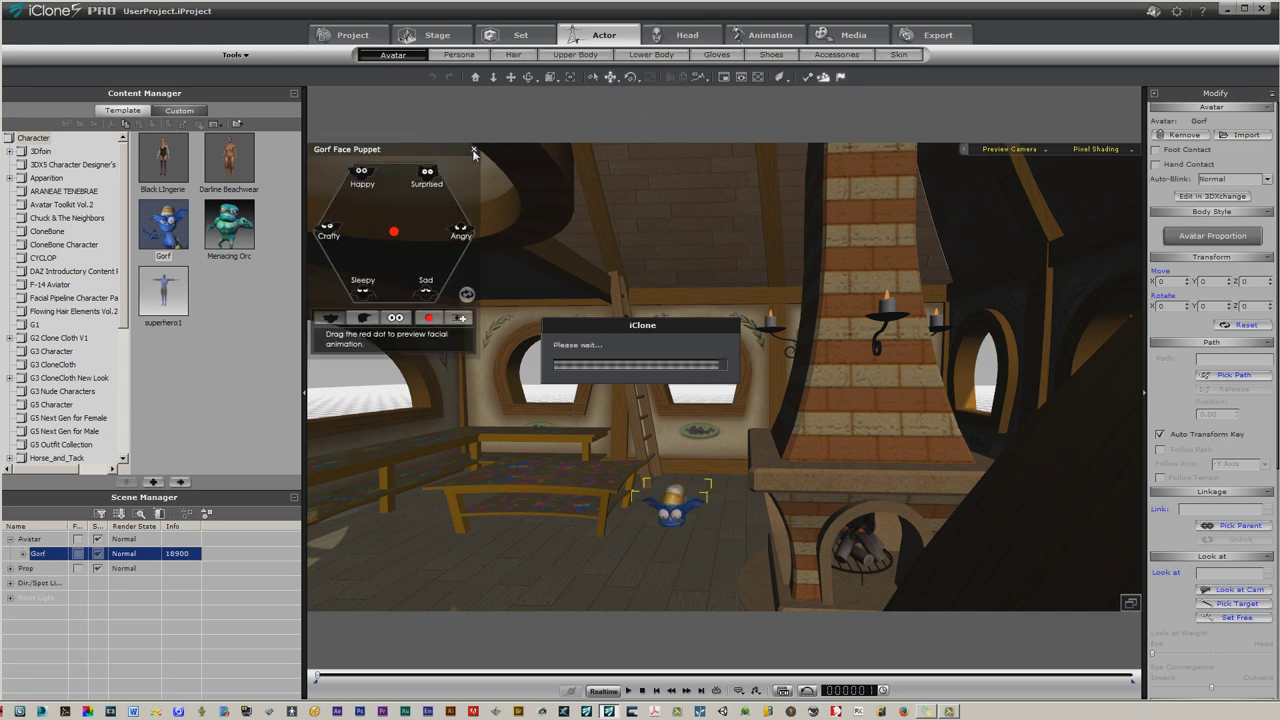
pyautogui.click(474, 151)
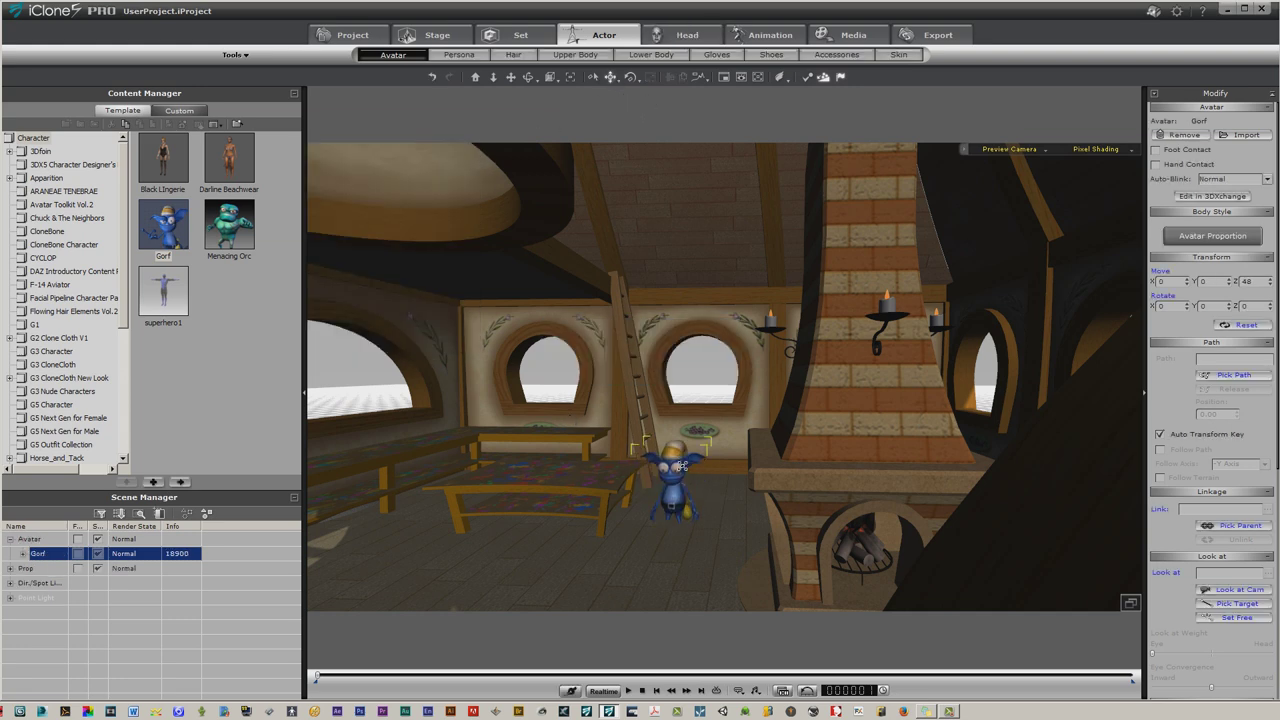
pyautogui.moveTo(682, 465); pyautogui.dragTo(698, 363)
# Use Perform > Move to walk Gorf to a floor spot, then stop to reset him
pyautogui.rightClick(679, 421)
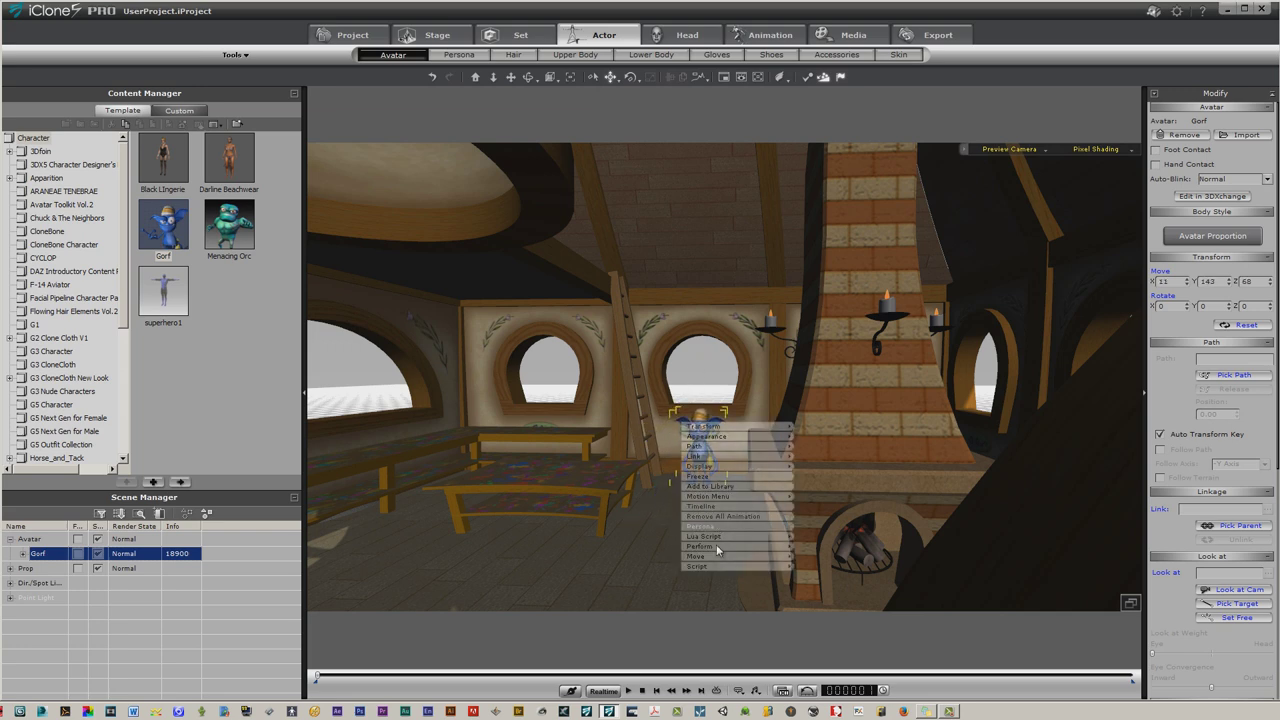
pyautogui.moveTo(721, 549)
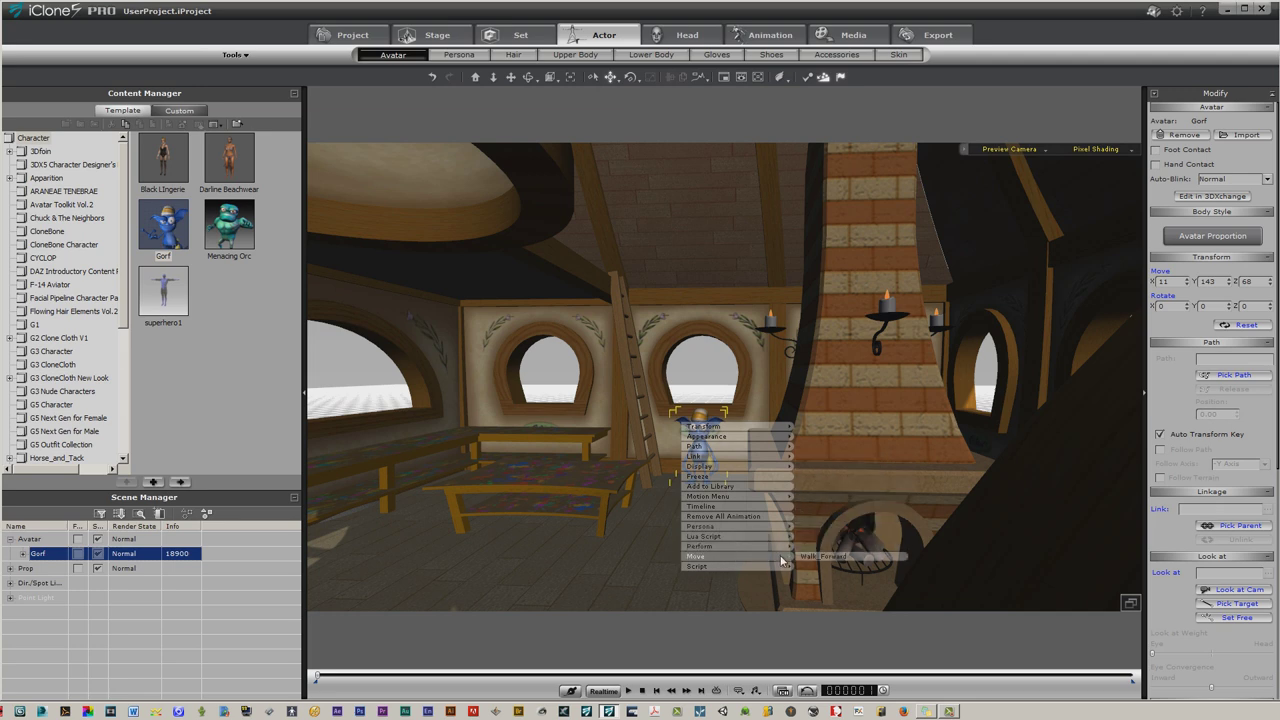
pyautogui.click(808, 557)
pyautogui.click(680, 606)
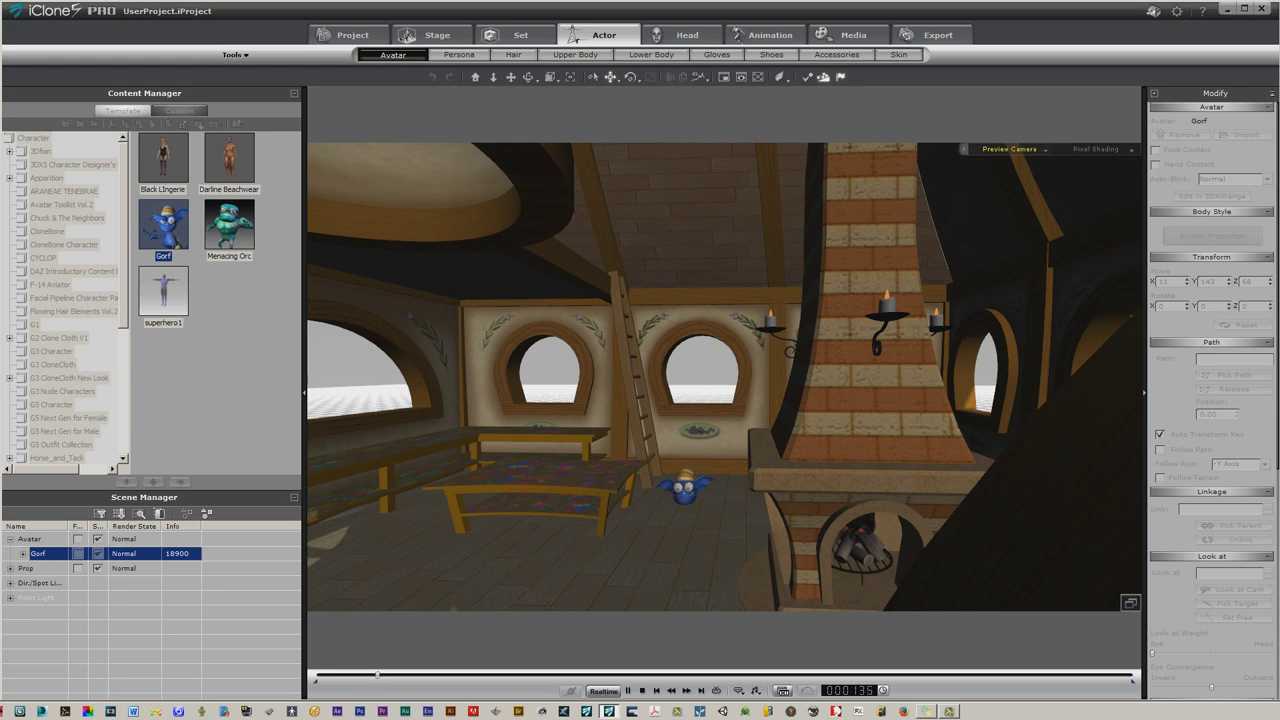
pyautogui.click(642, 691)
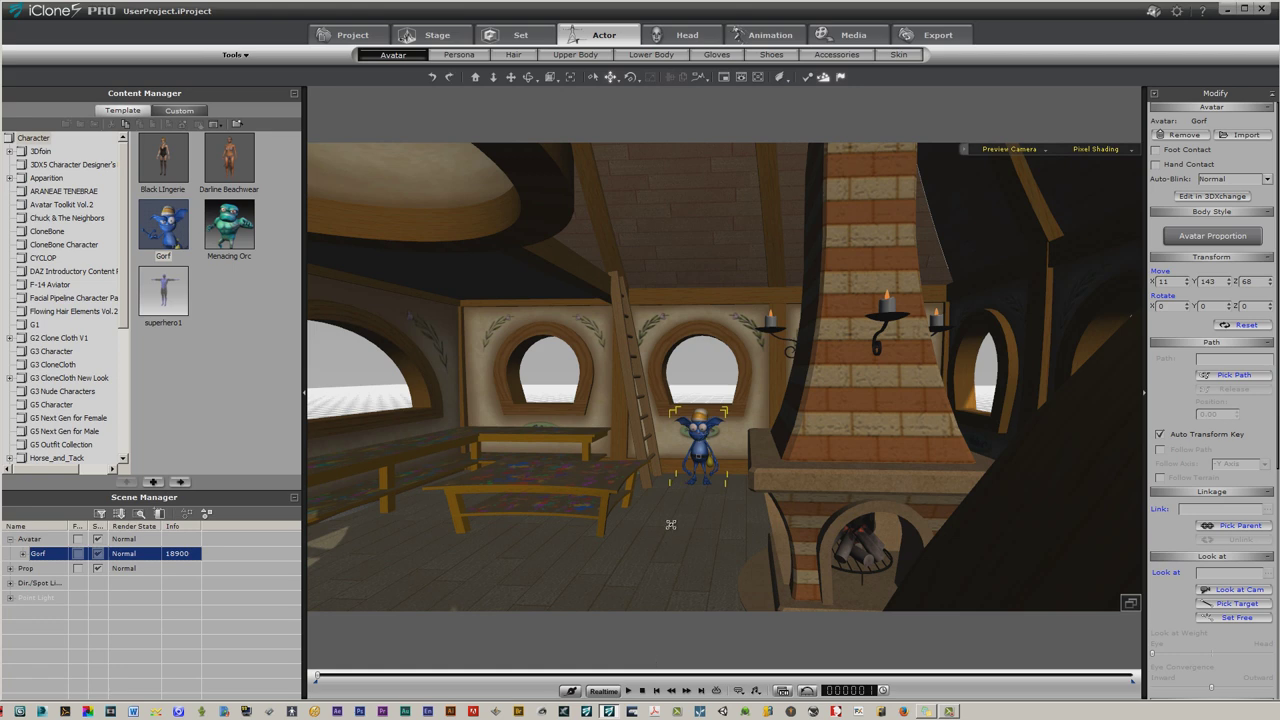
pyautogui.click(664, 562)
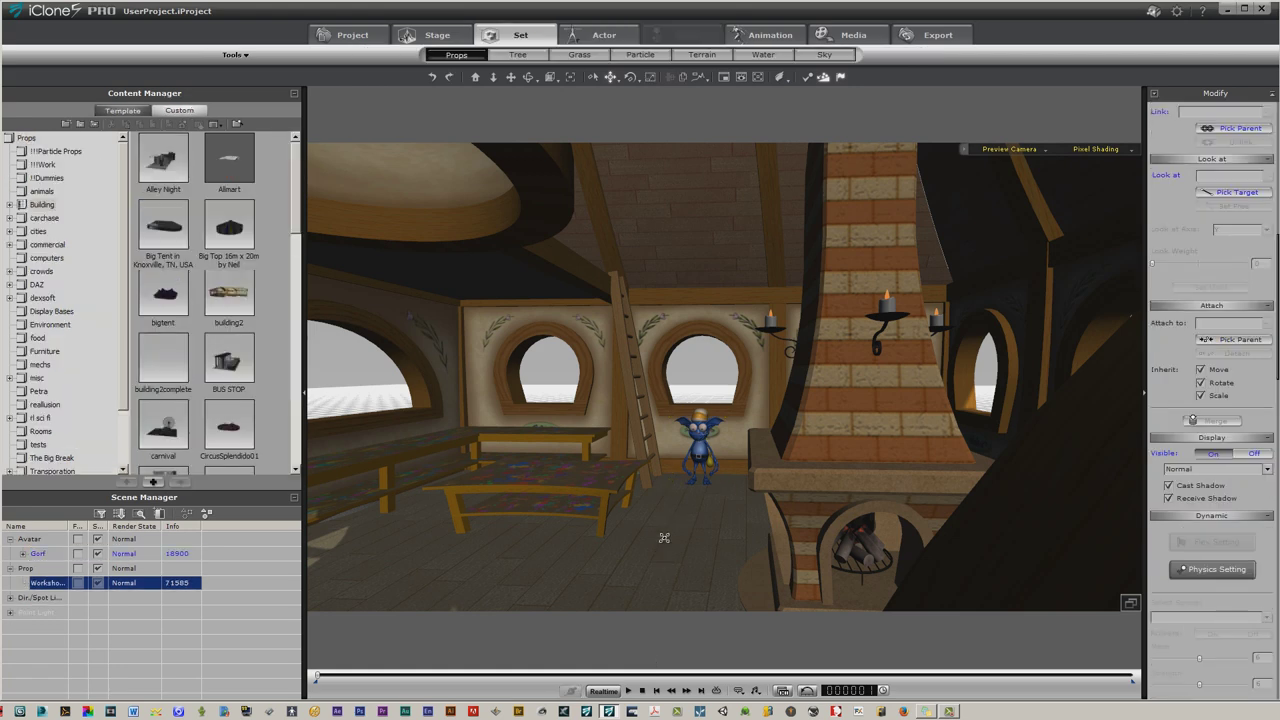
# Select Gorf and apply the Move > Walk_Forward action to him
pyautogui.rightClick(664, 538)
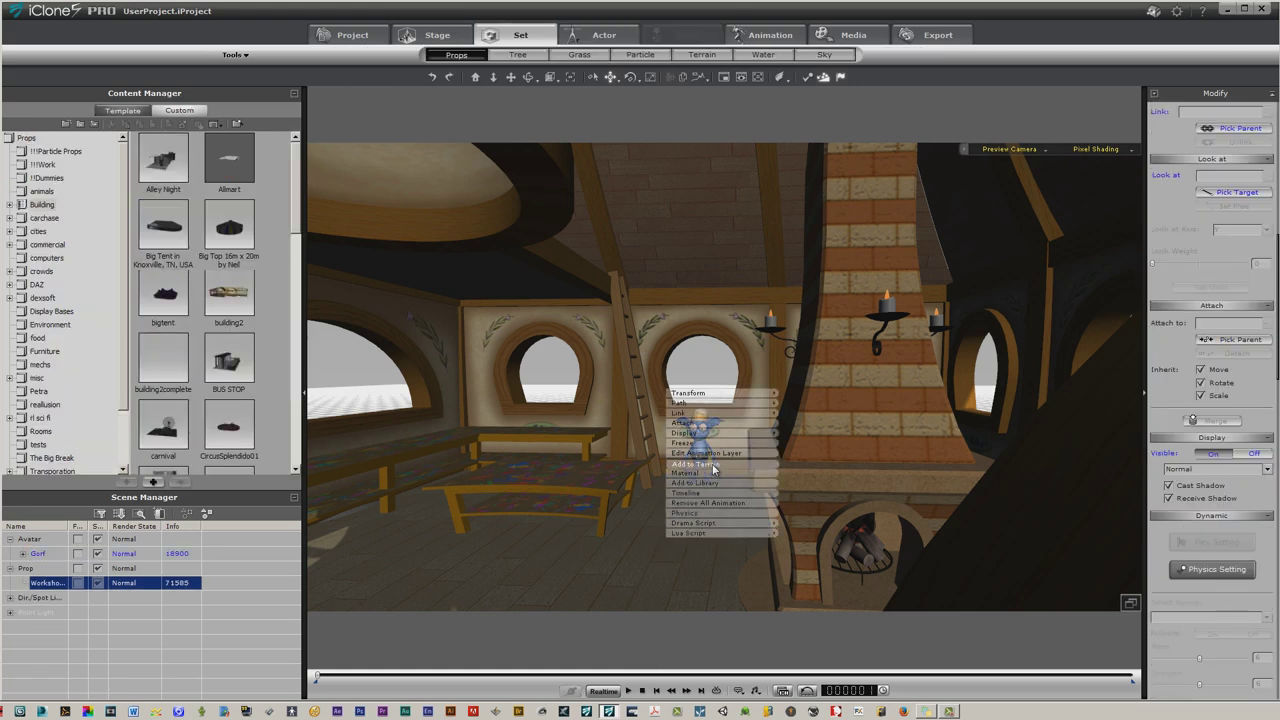
pyautogui.click(701, 430)
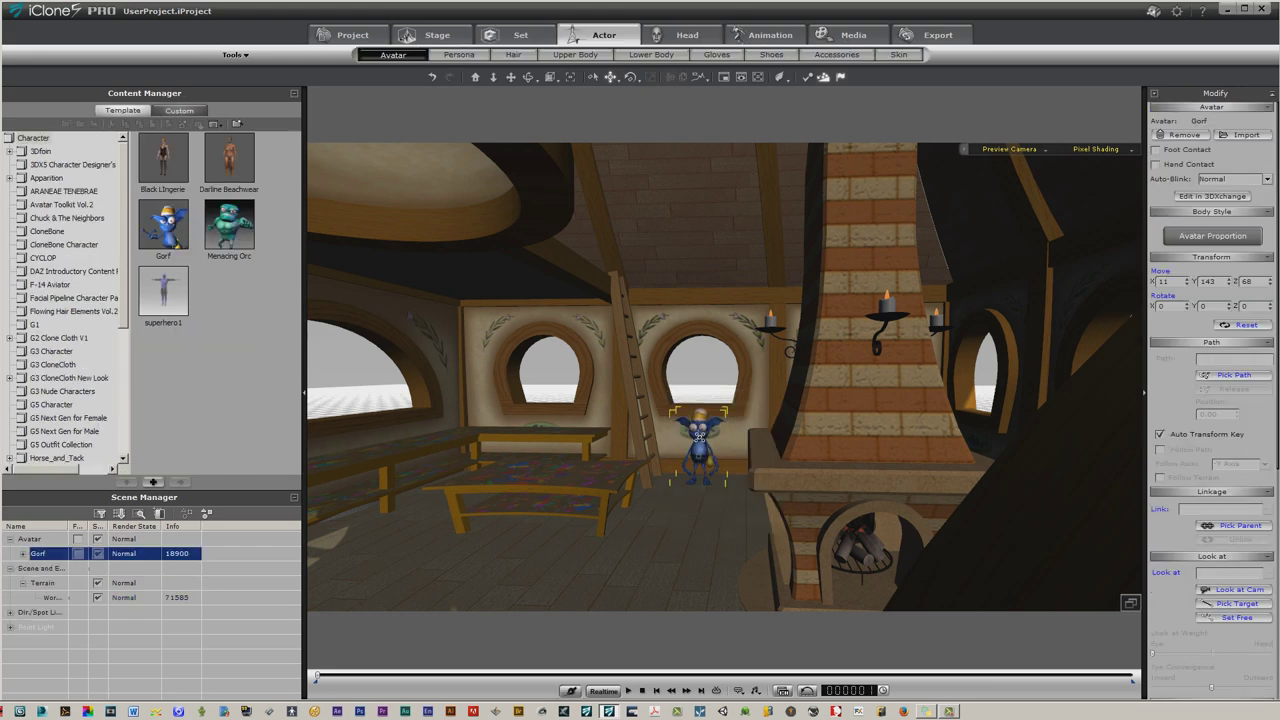
pyautogui.rightClick(701, 436)
pyautogui.moveTo(725, 575)
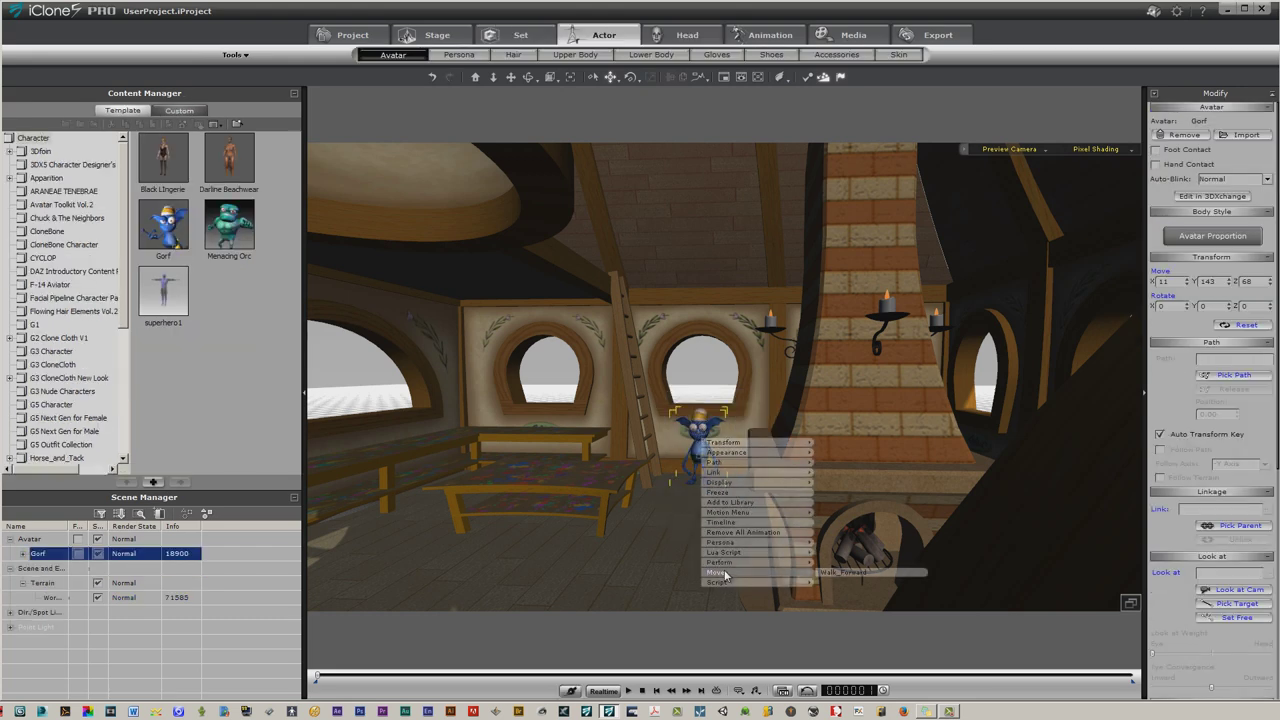
pyautogui.click(845, 572)
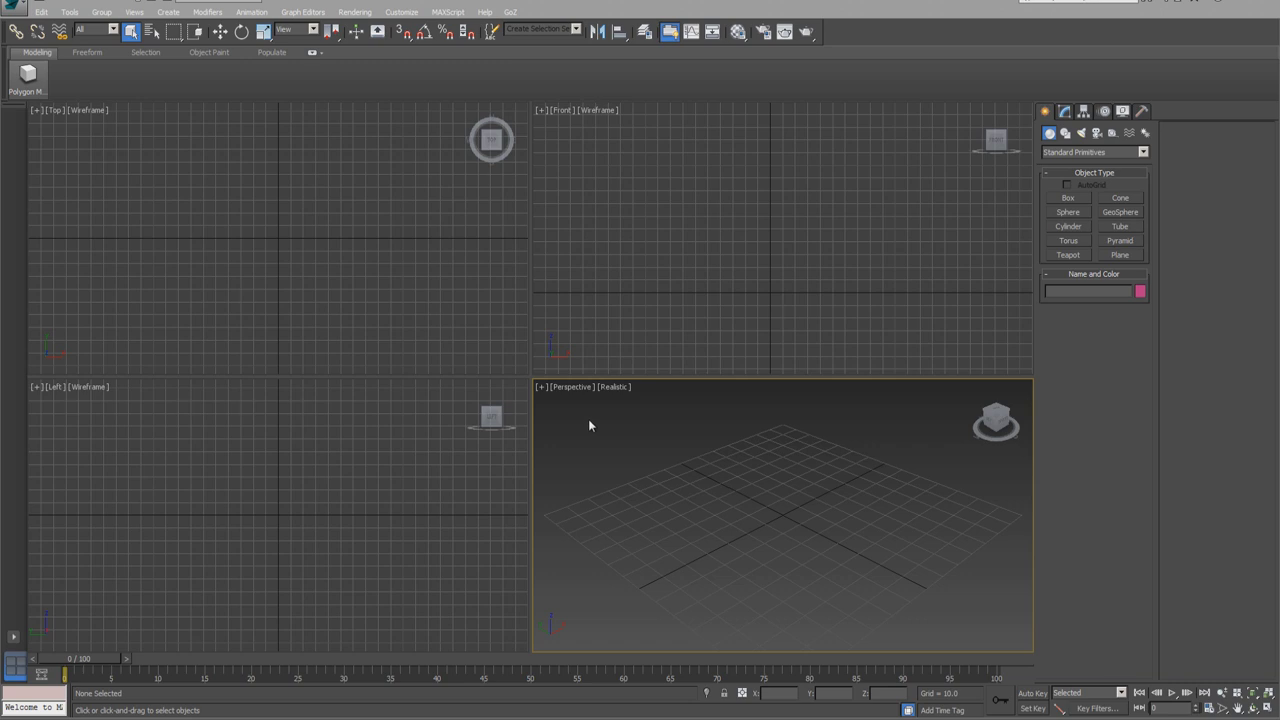
# Draw Cone001 at grid centre with Radius 1 13.206, Radius 2 0 and Height 16.95
pyautogui.click(1121, 198)
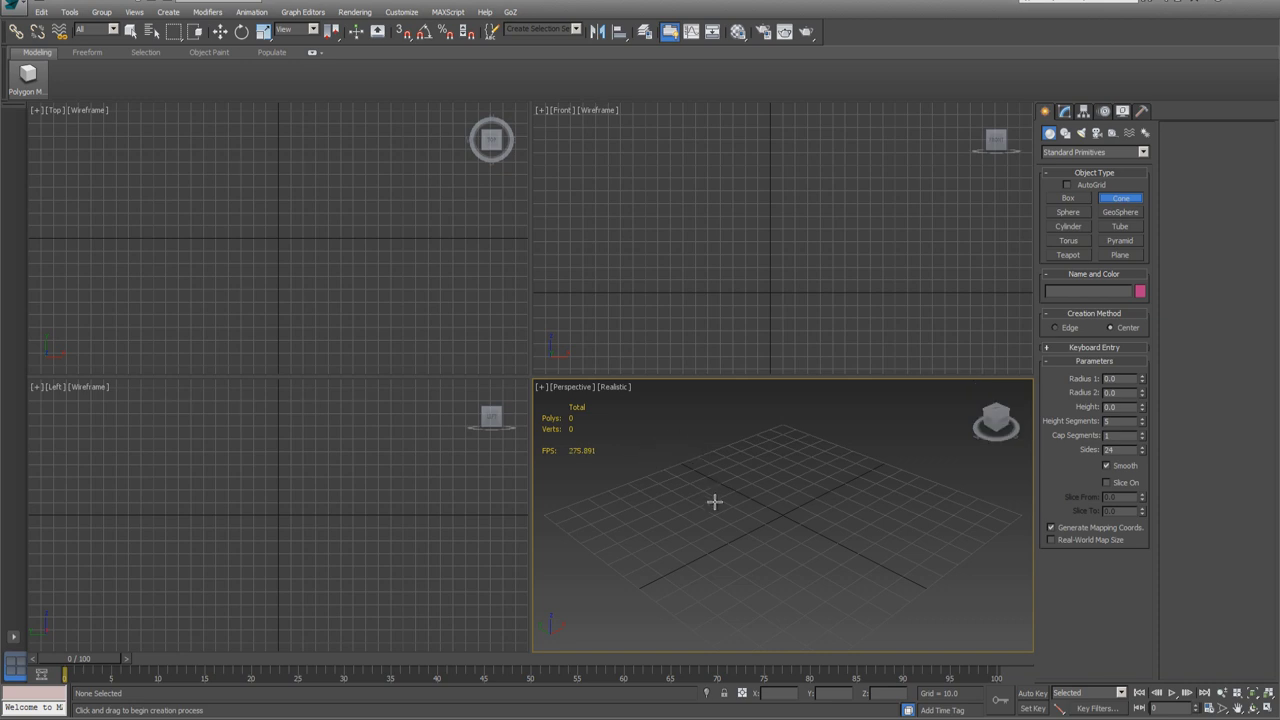
pyautogui.moveTo(773, 511); pyautogui.dragTo(800, 520)
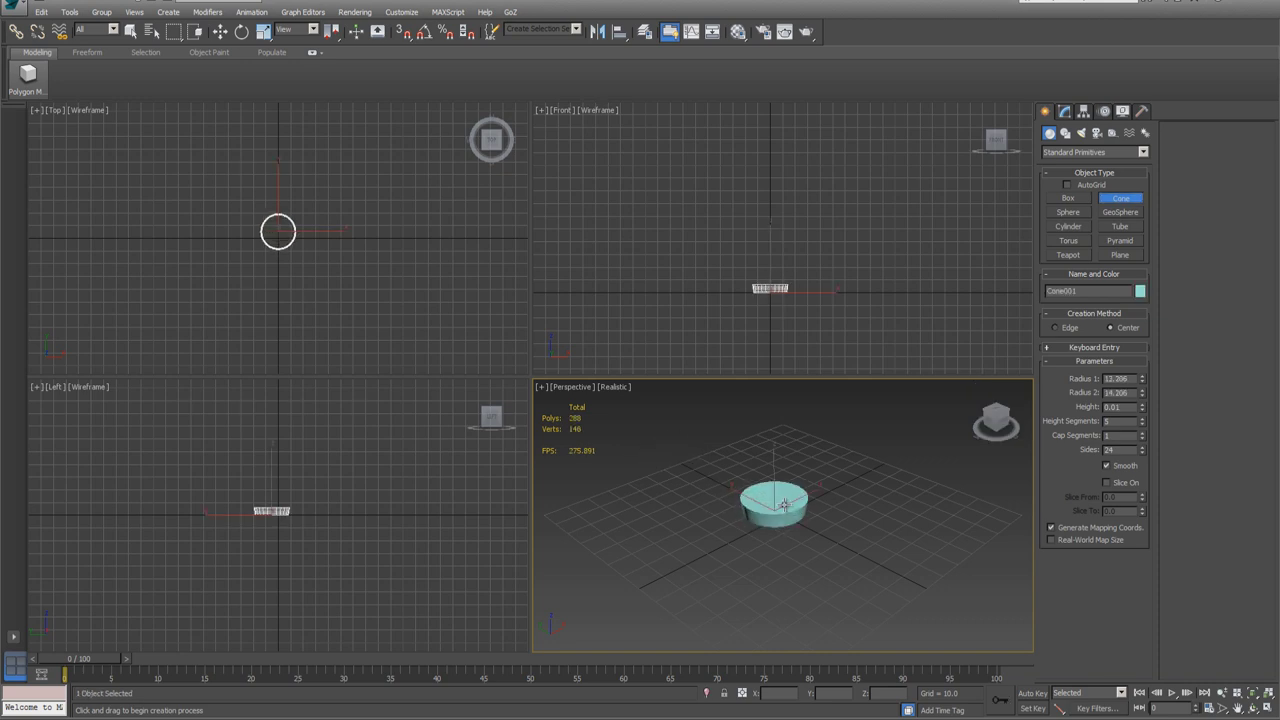
pyautogui.click(777, 480)
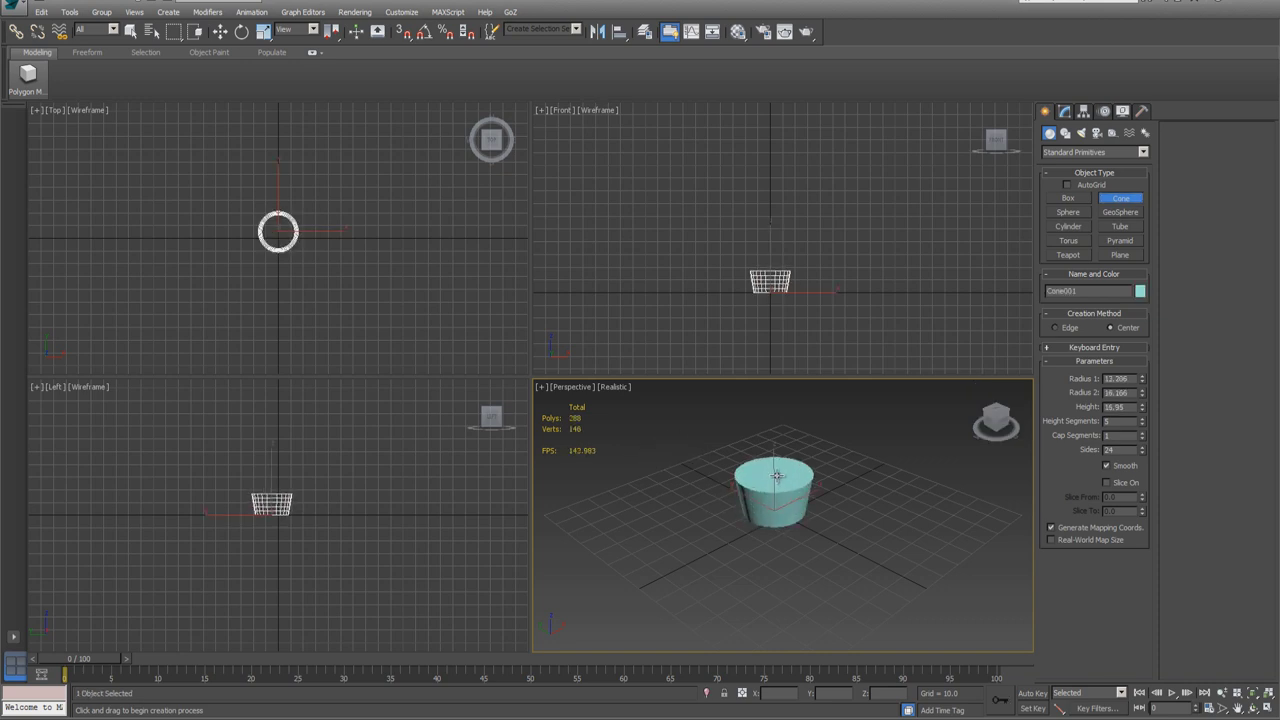
pyautogui.click(803, 520)
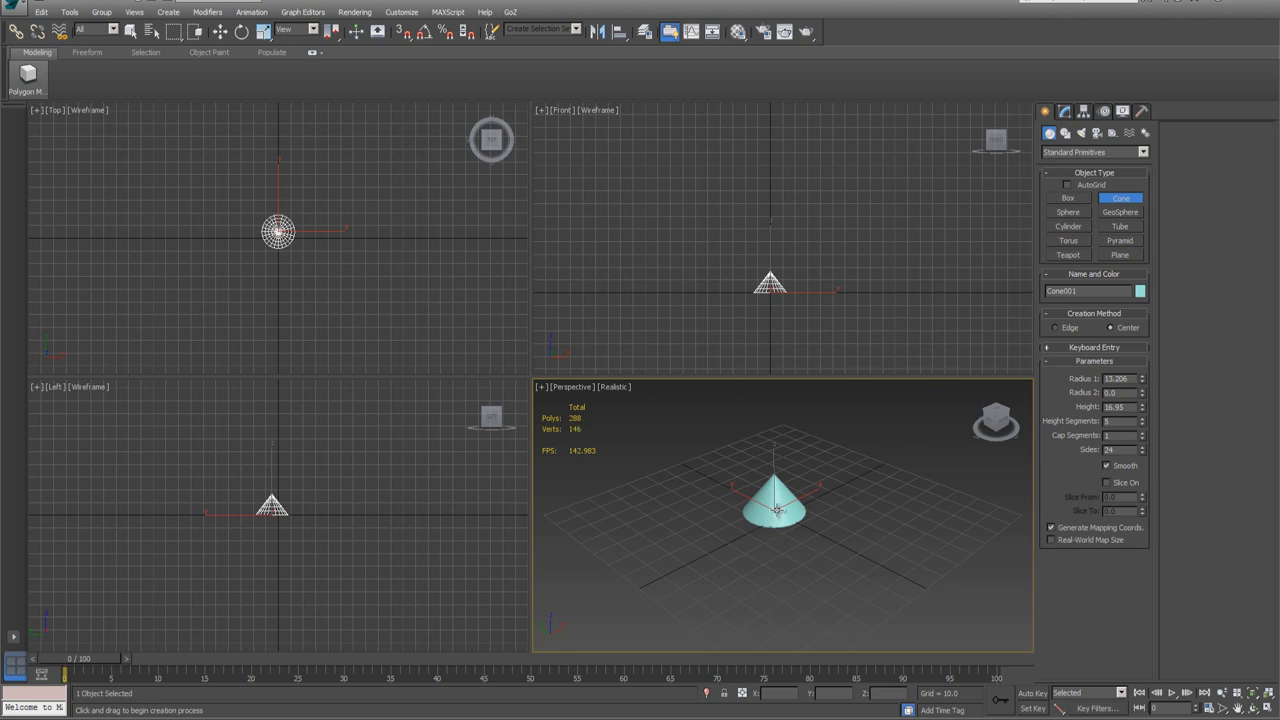
# In the Front view, draw Line001 straight up from the cone's base to high above its tip
pyautogui.click(1065, 134)
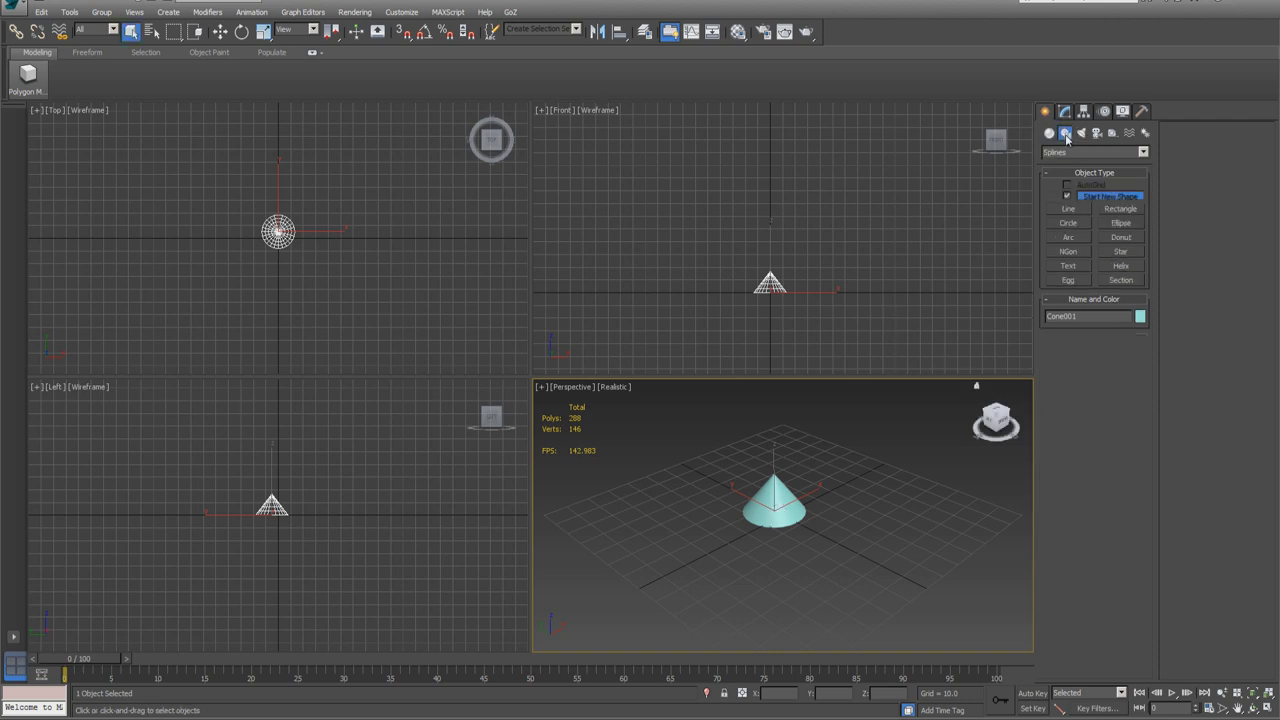
pyautogui.click(1067, 210)
pyautogui.moveTo(788, 280); pyautogui.dragTo(800, 349, button='middle')
pyautogui.click(777, 364)
pyautogui.click(788, 185)
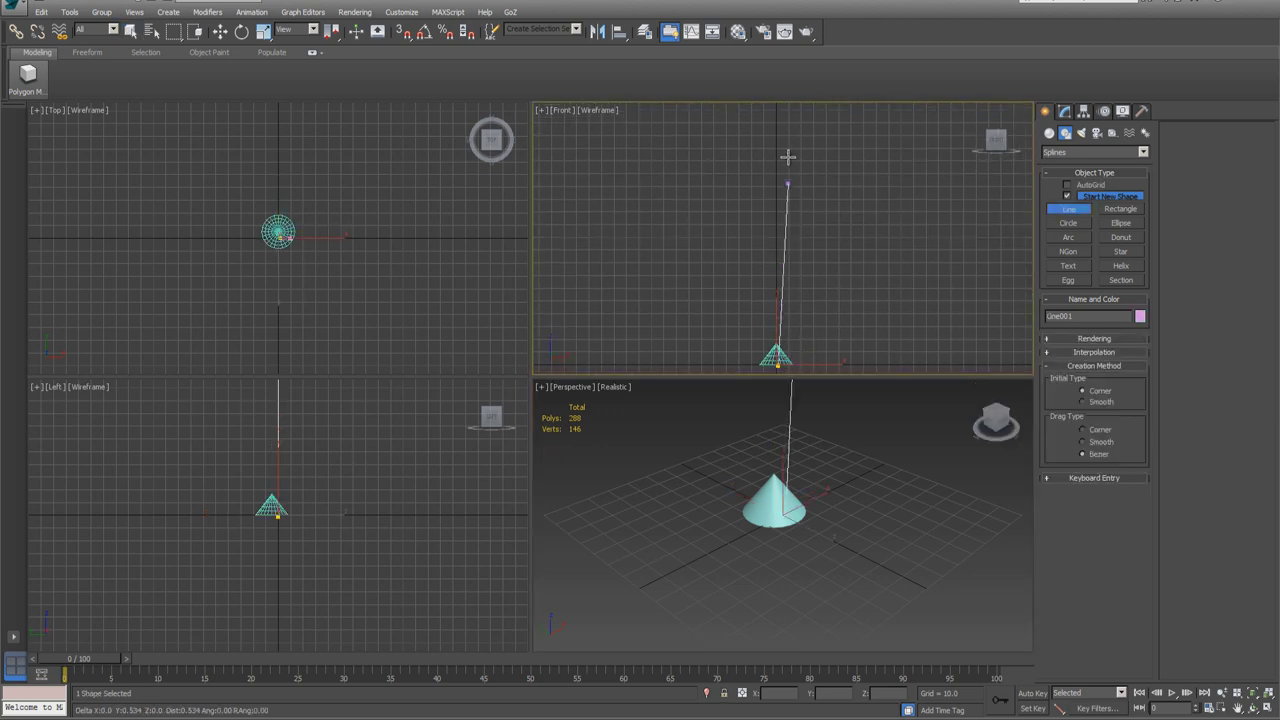
pyautogui.click(777, 104)
pyautogui.rightClick(777, 104)
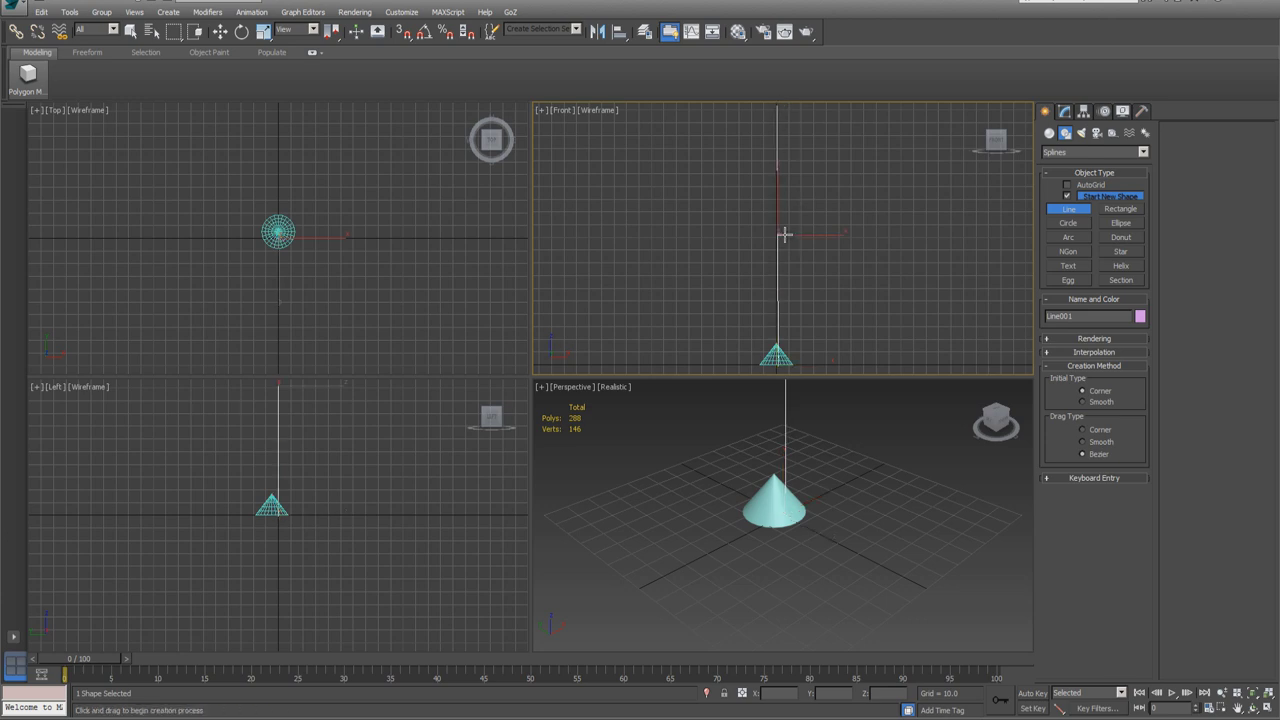
pyautogui.click(1049, 134)
# Add a PathDeform modifier to the cone and pick Line001 as its path
pyautogui.click(779, 358)
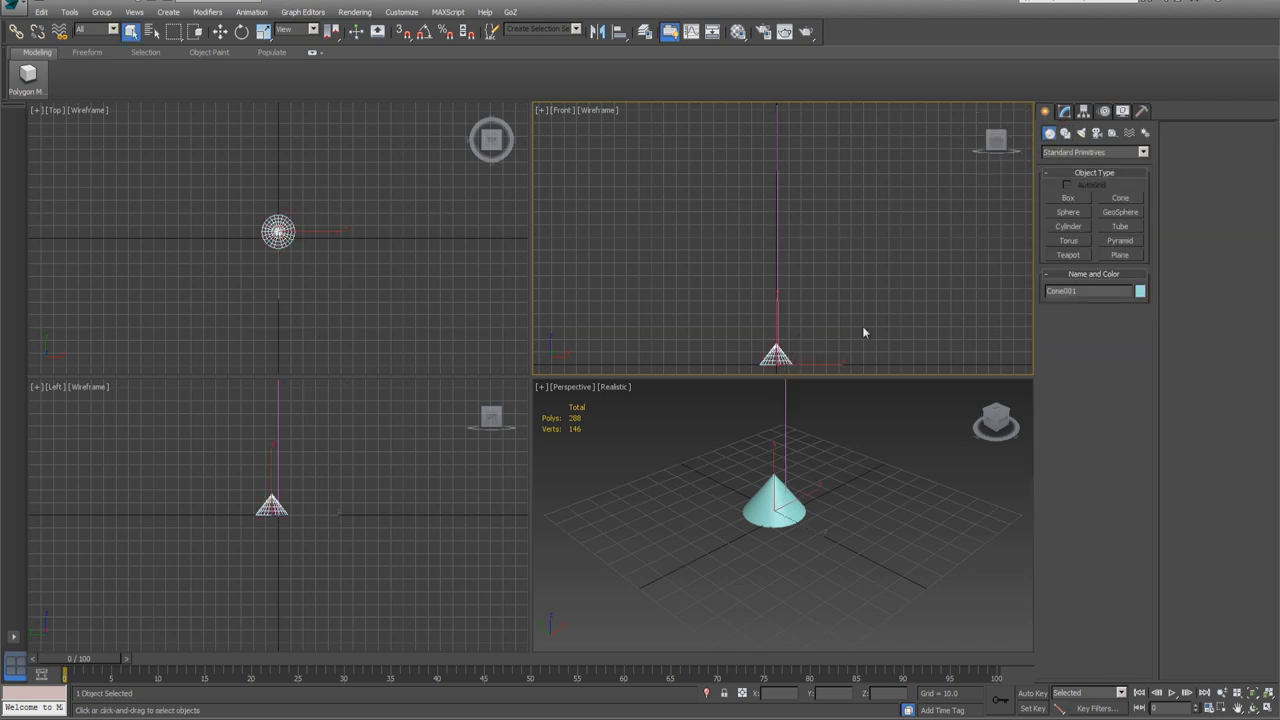
pyautogui.click(1064, 113)
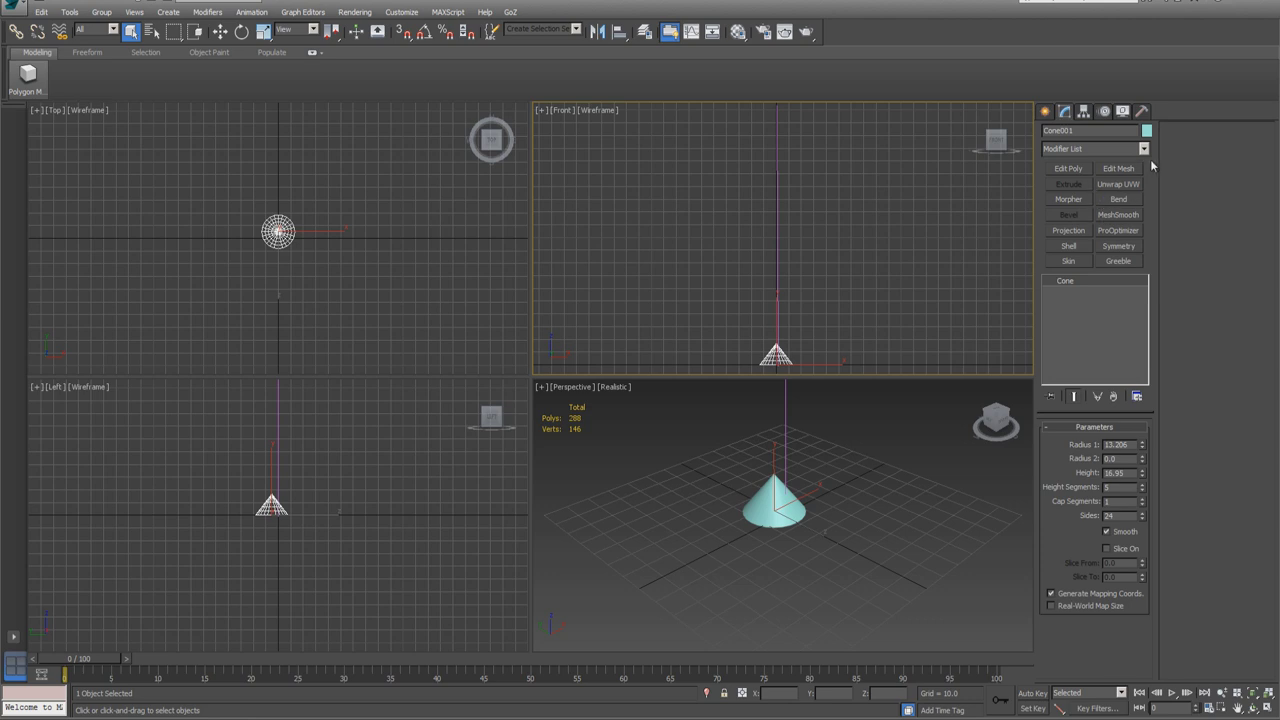
pyautogui.click(1144, 149)
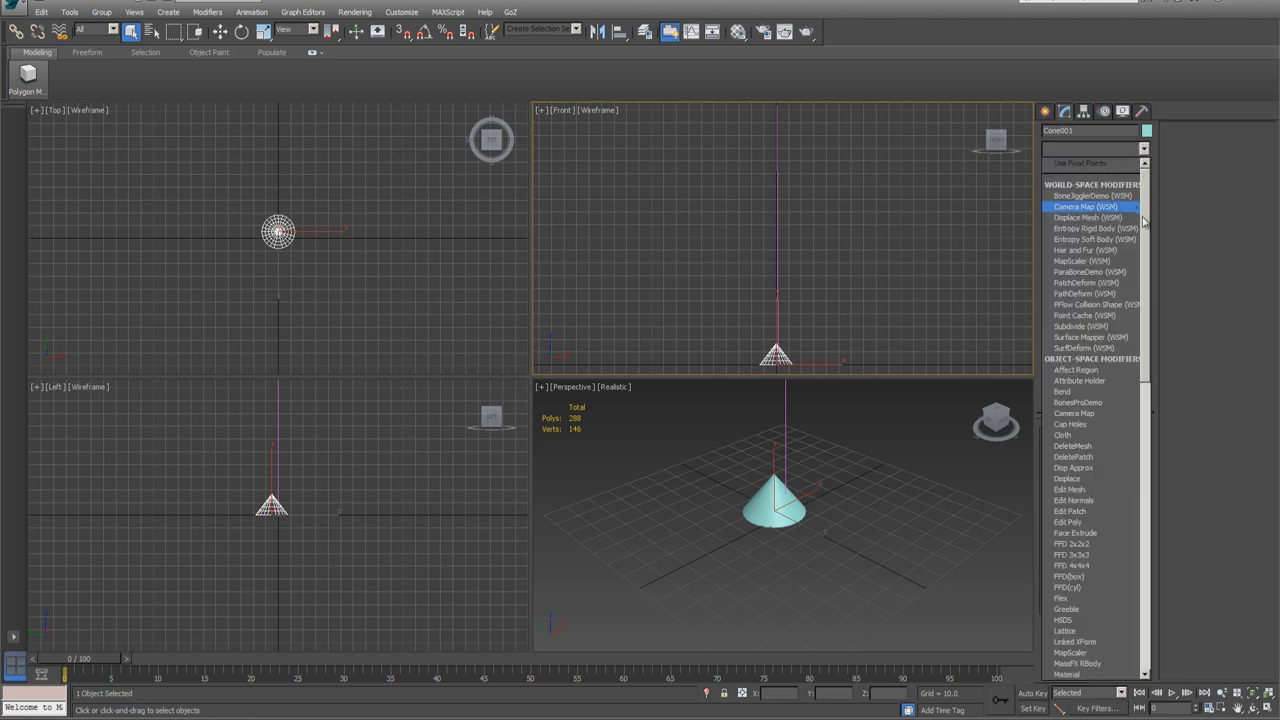
pyautogui.moveTo(1144, 220); pyautogui.dragTo(1144, 400)
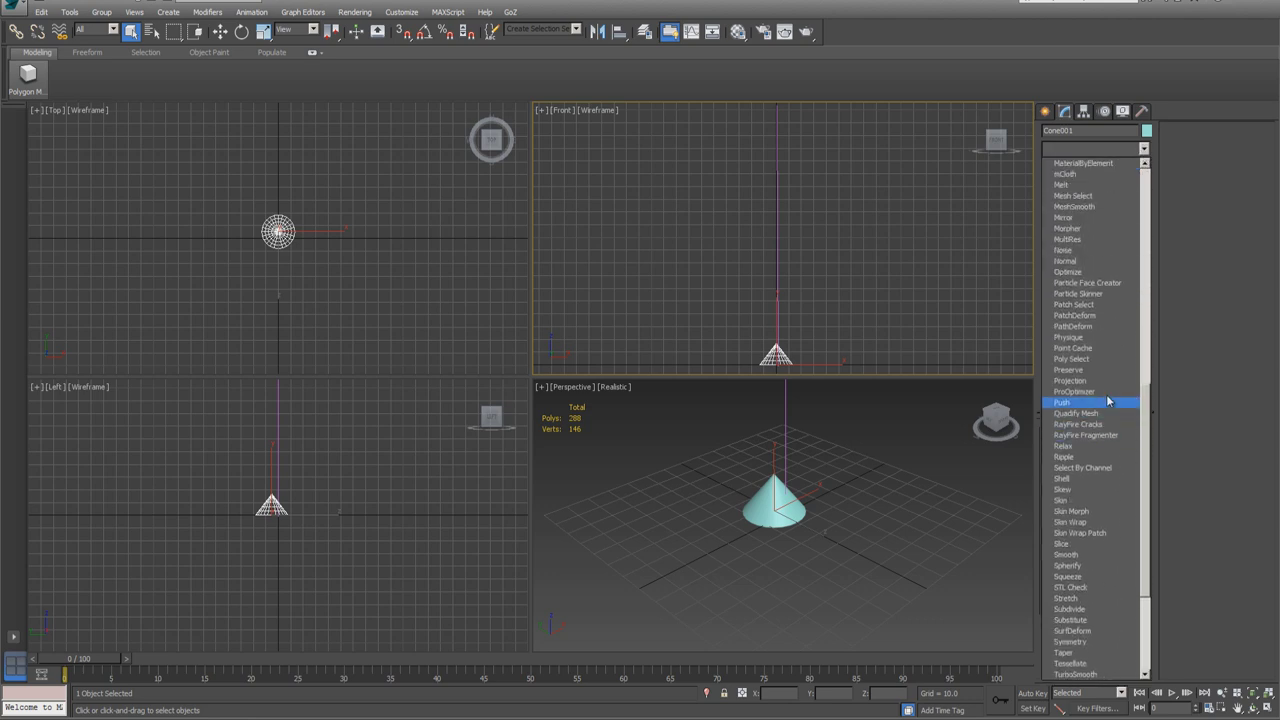
pyautogui.click(1080, 326)
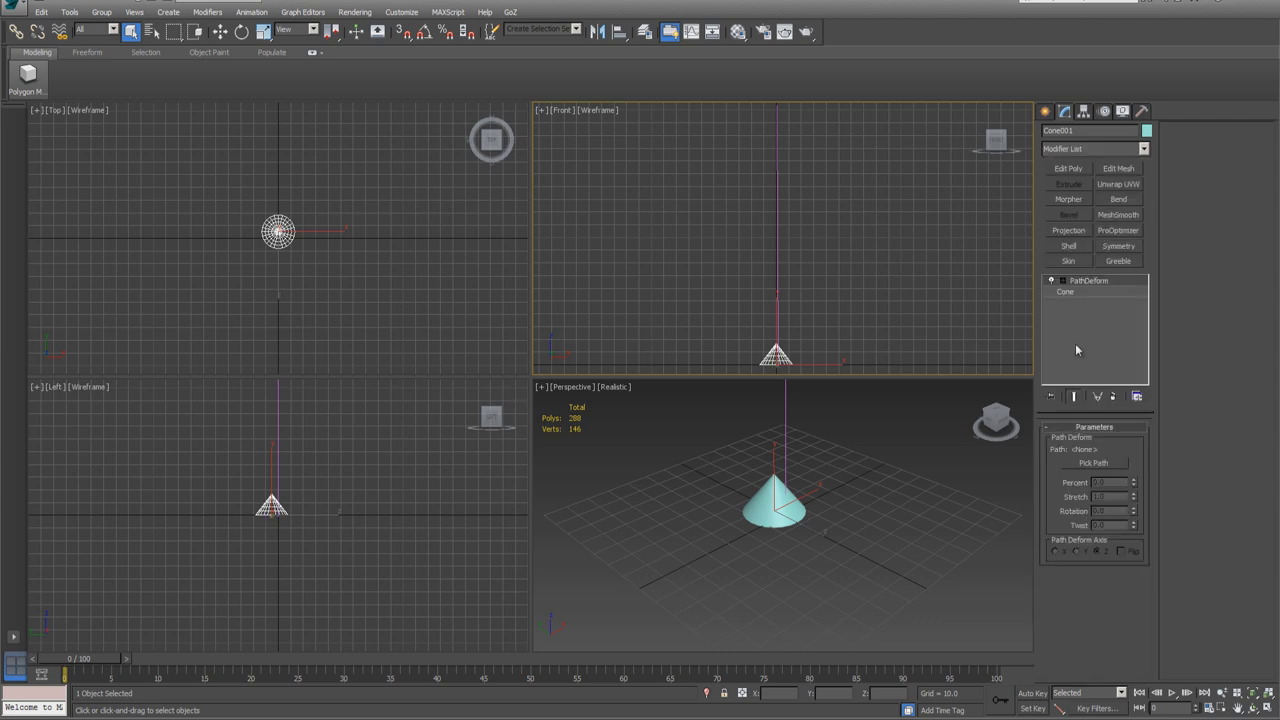
pyautogui.click(1087, 464)
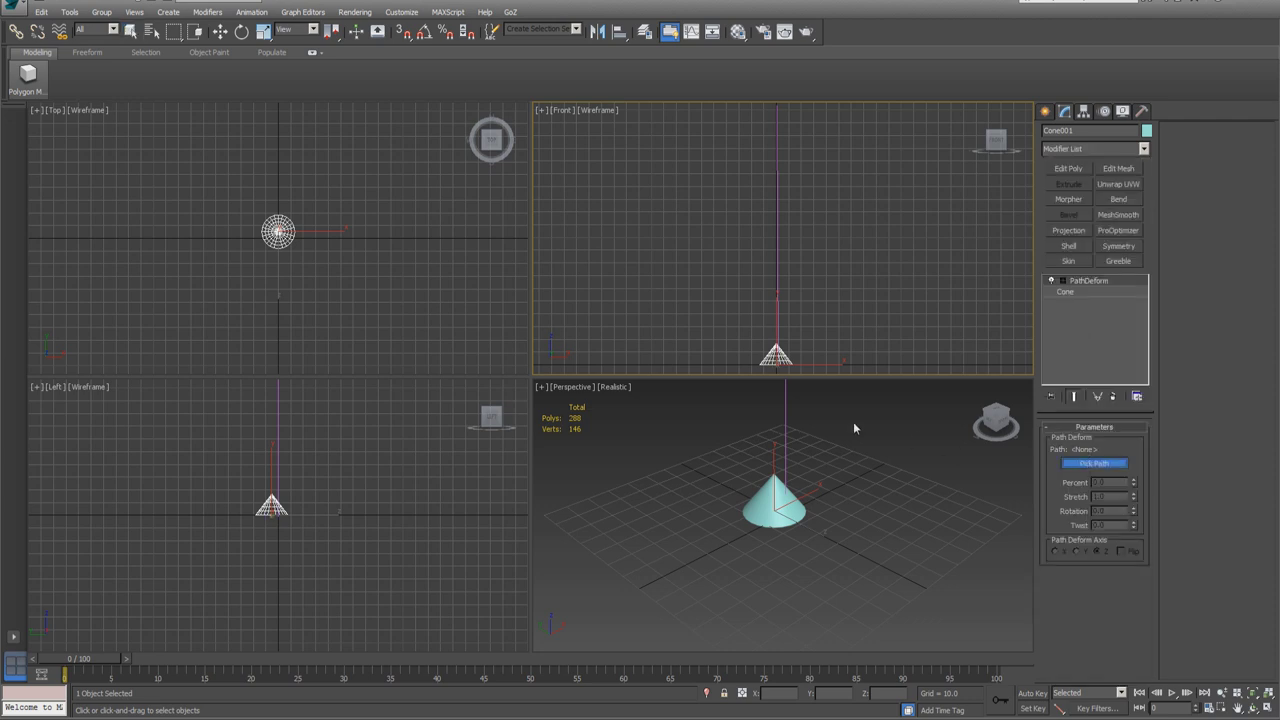
pyautogui.click(785, 411)
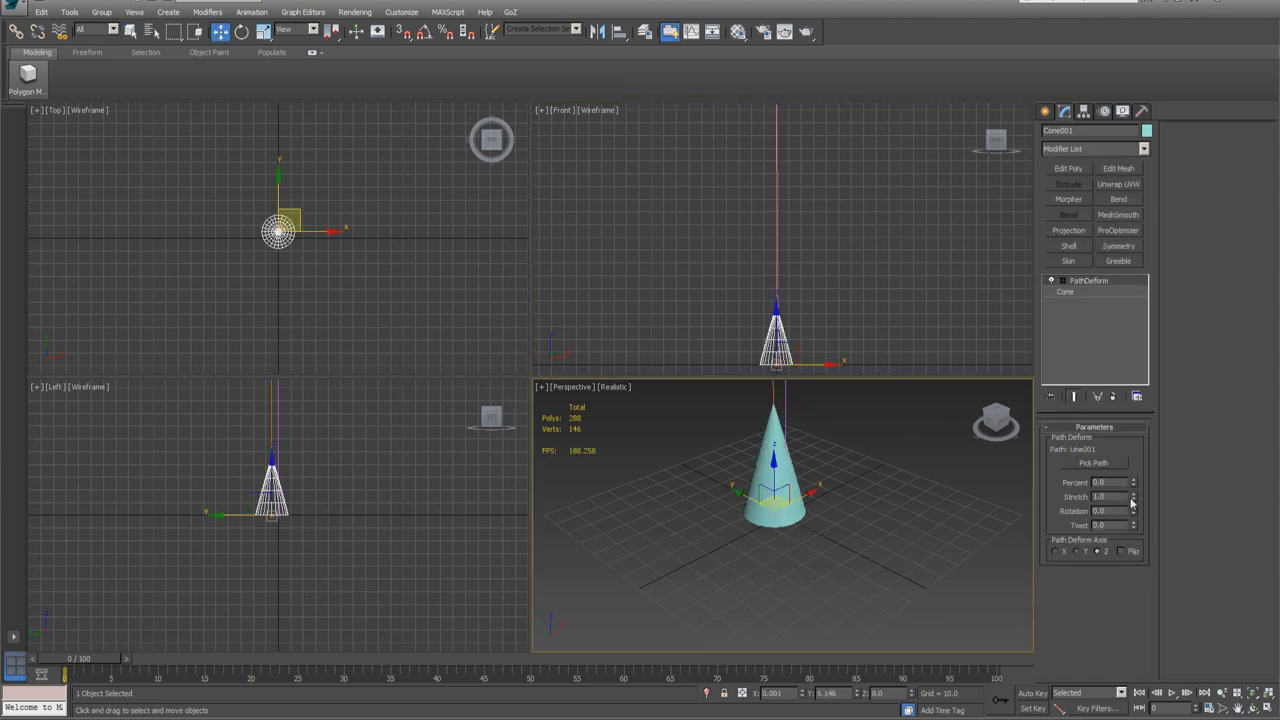
# Set PathDeform Stretch to 11.381, fit all views, and enable Flip for a sharp tip
pyautogui.moveTo(1132, 497); pyautogui.dragTo(1104, 708)
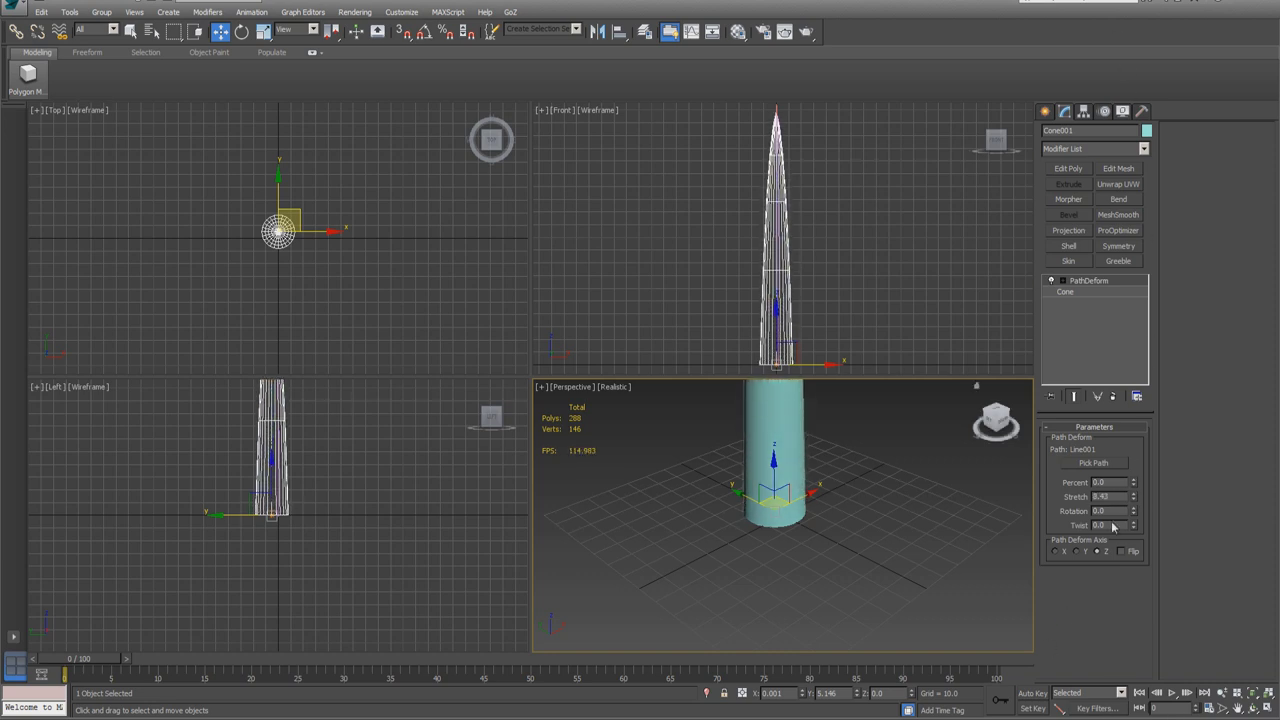
pyautogui.moveTo(1132, 496); pyautogui.dragTo(1130, 320)
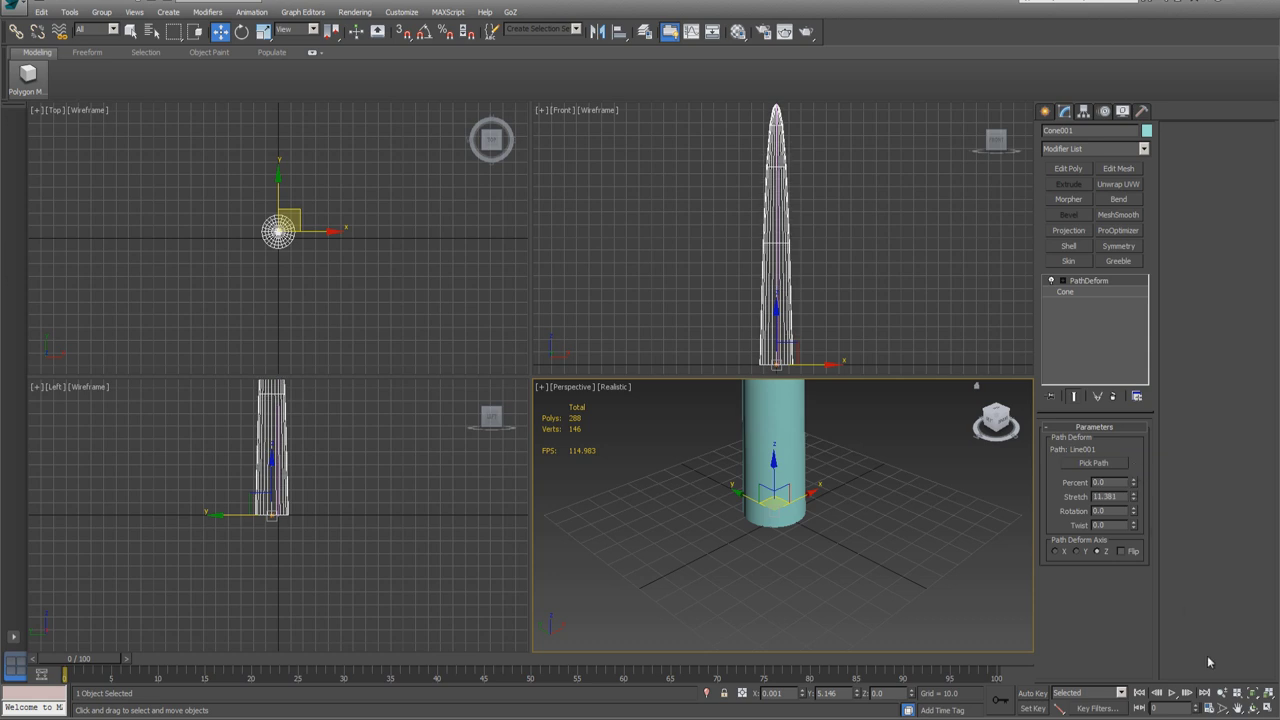
pyautogui.click(1267, 700)
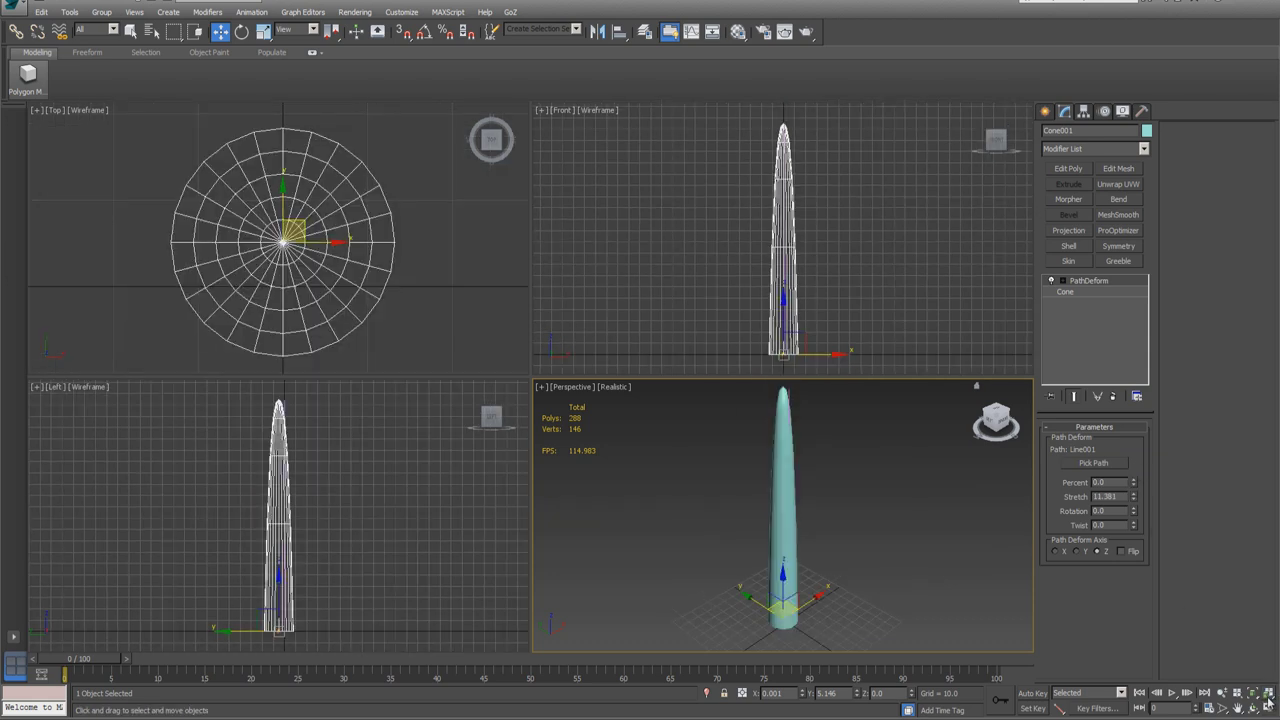
pyautogui.click(1121, 553)
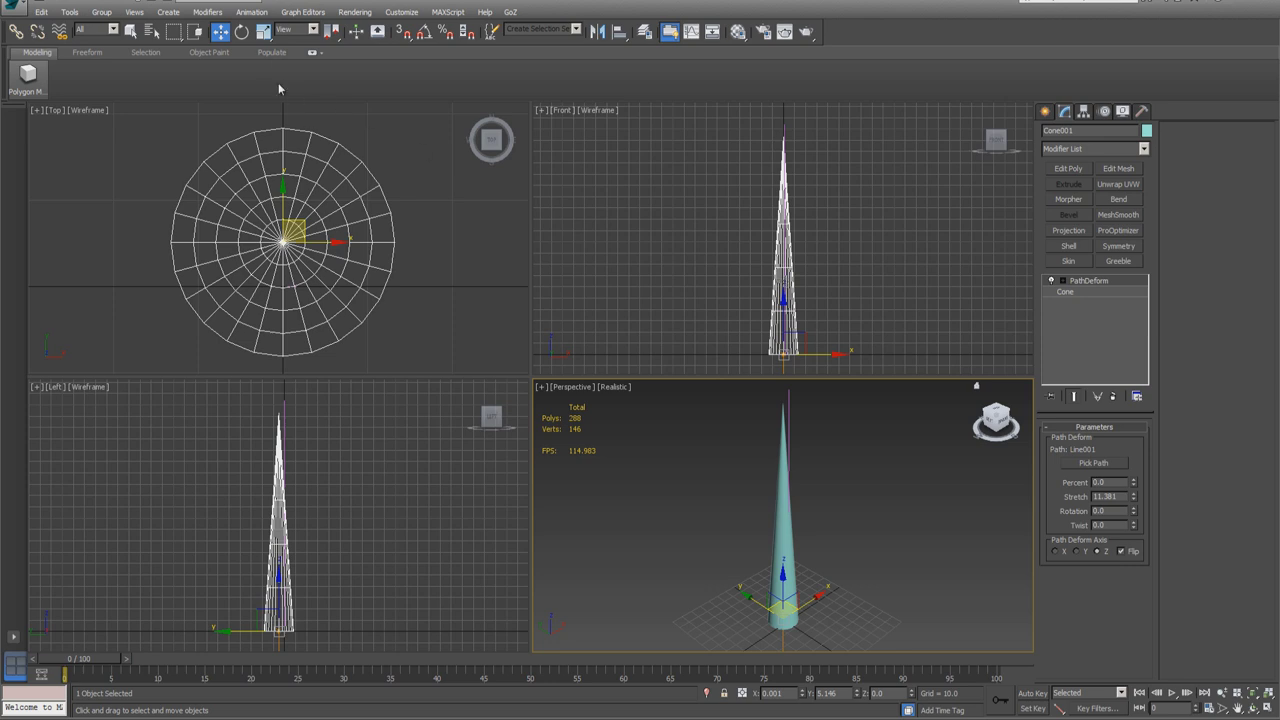
# Rotate the cone -90 degrees about Y with angle snap so it lies horizontally
pyautogui.click(241, 31)
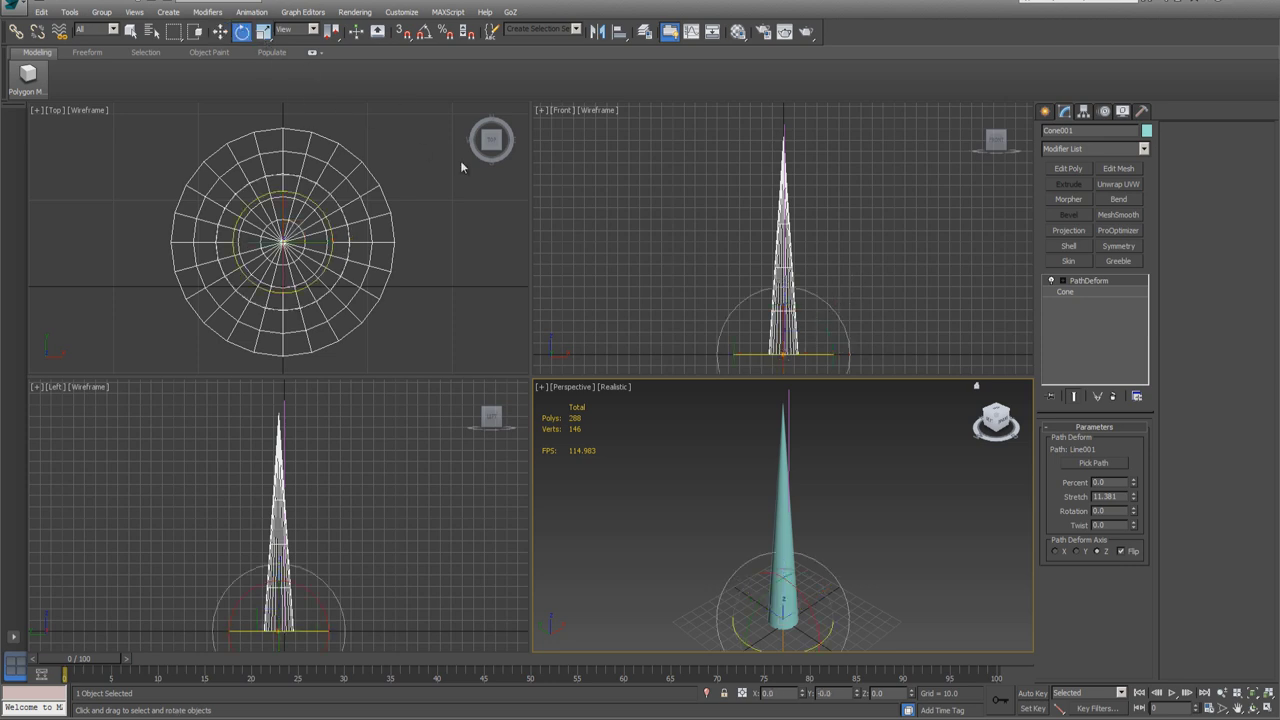
pyautogui.click(424, 31)
pyautogui.moveTo(818, 322); pyautogui.dragTo(758, 303)
# Frame the horizontal cone in the Front view and maximize that viewport
pyautogui.moveTo(891, 246); pyautogui.dragTo(941, 160, button='middle')
pyautogui.scroll(4, 892, 234)
pyautogui.moveTo(892, 234); pyautogui.dragTo(929, 258, button='middle')
pyautogui.moveTo(796, 298); pyautogui.dragTo(789, 295, button='middle')
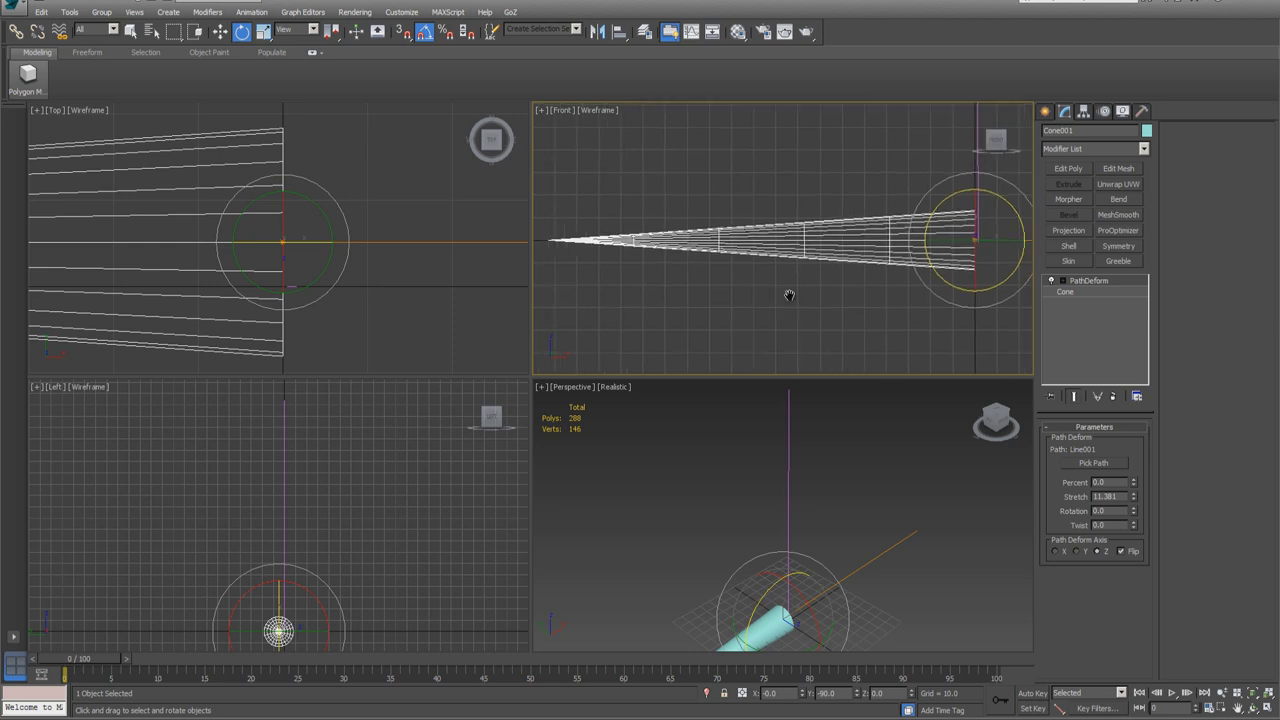
pyautogui.click(1268, 708)
pyautogui.click(1268, 708)
pyautogui.click(1268, 708)
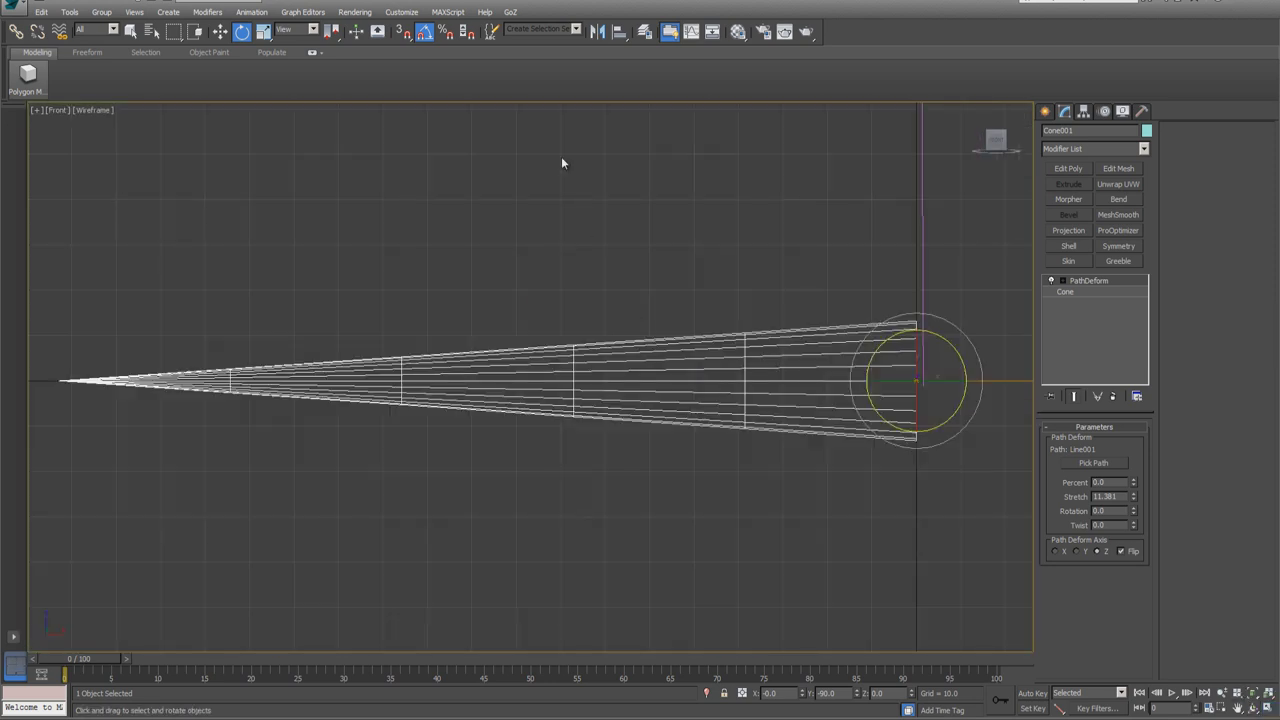
# Use Bone Tools to place a five-bone chain from the cone's wide end to its tip
pyautogui.click(251, 12)
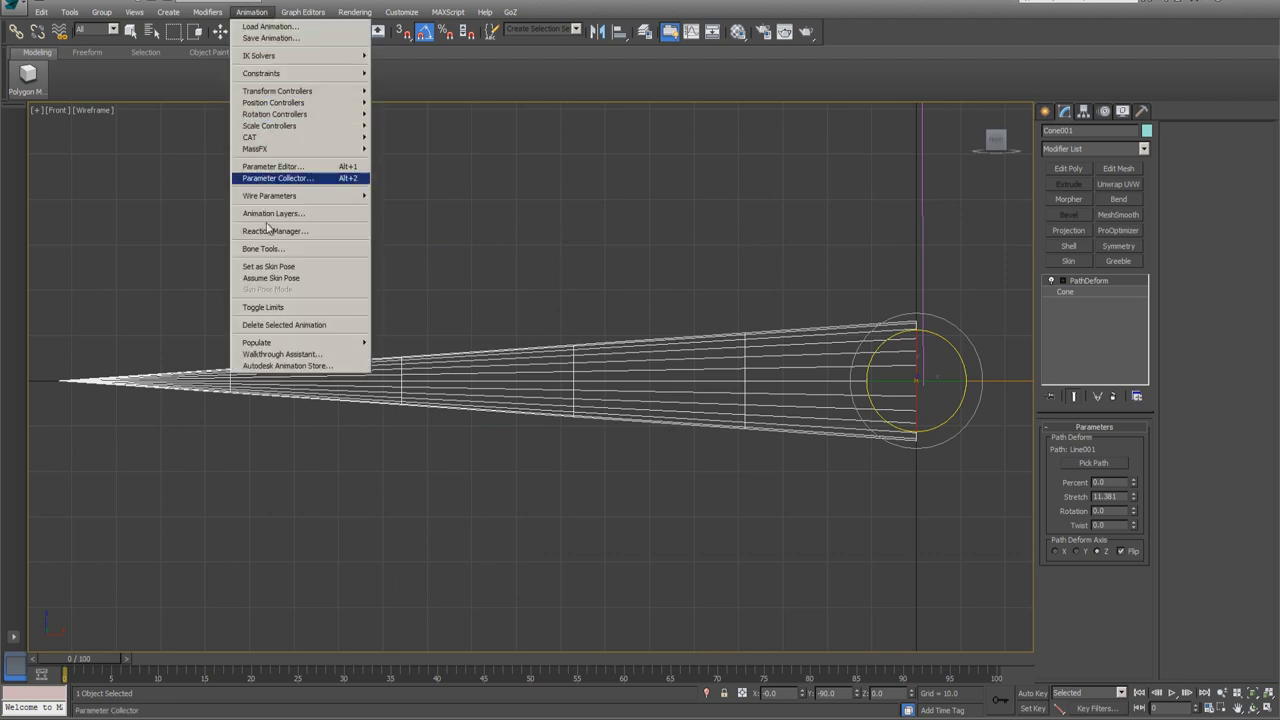
pyautogui.click(264, 248)
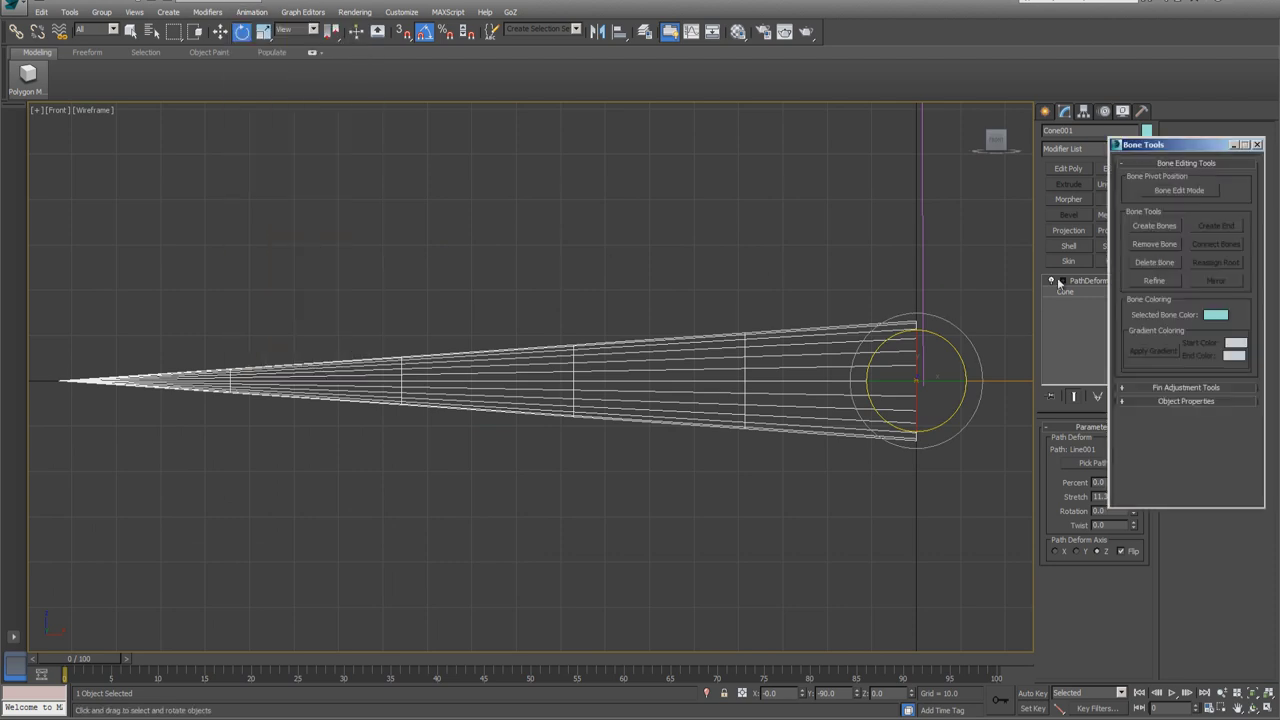
pyautogui.click(1154, 226)
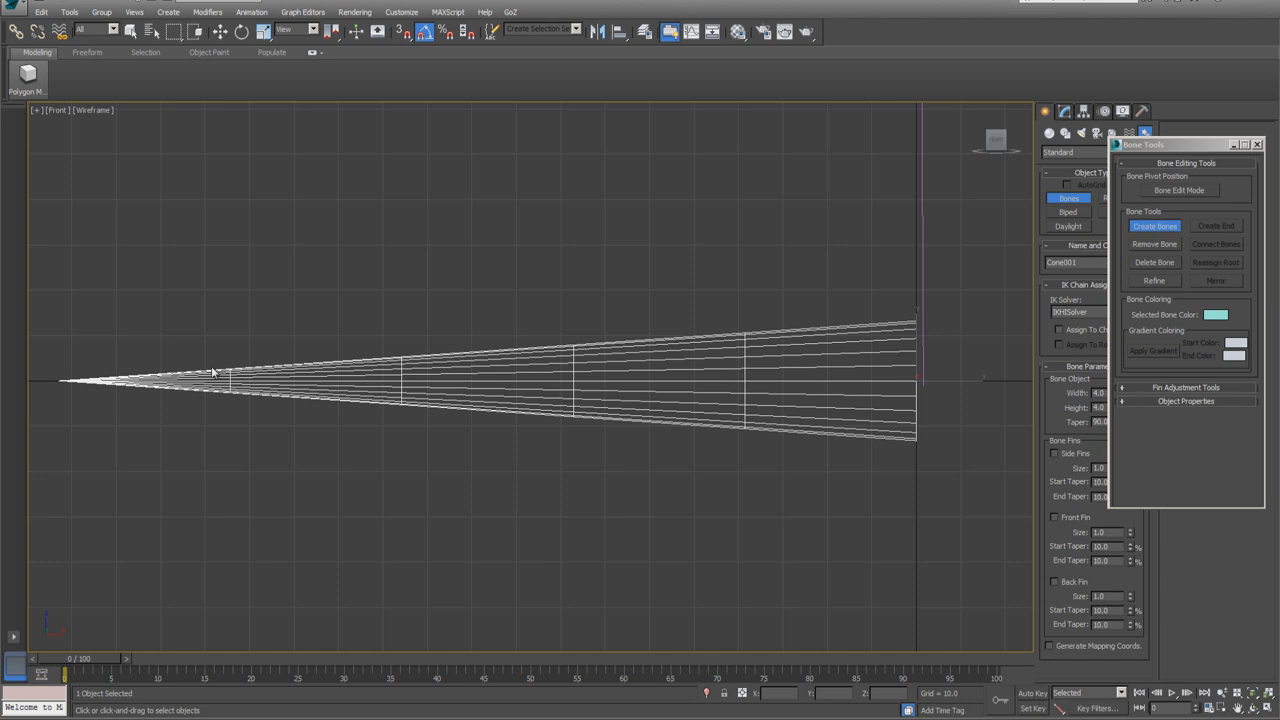
pyautogui.click(914, 385)
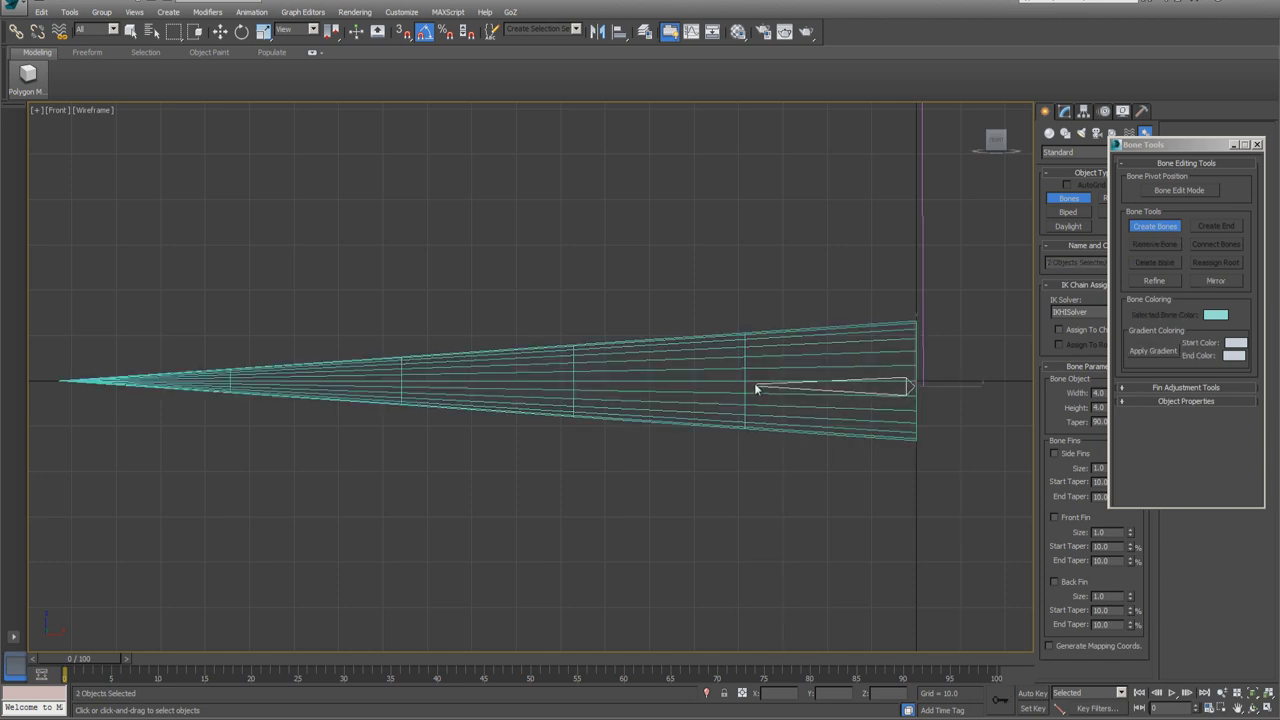
pyautogui.click(742, 384)
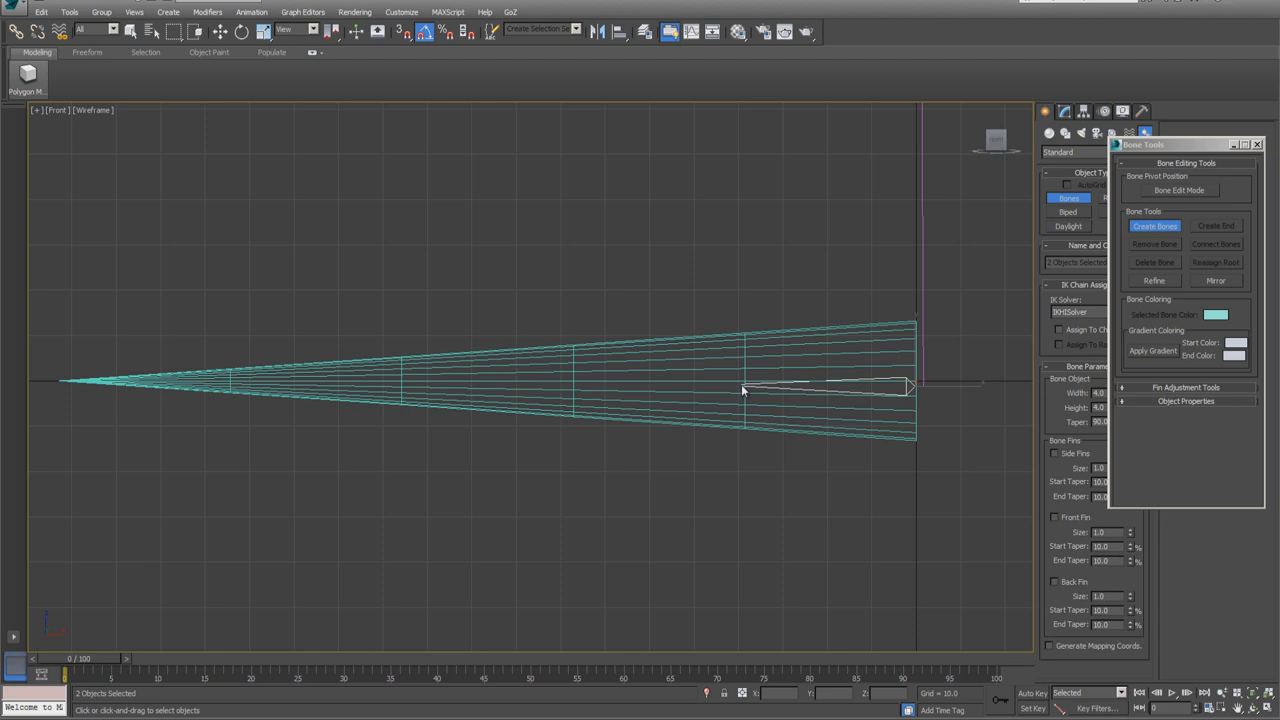
pyautogui.click(574, 384)
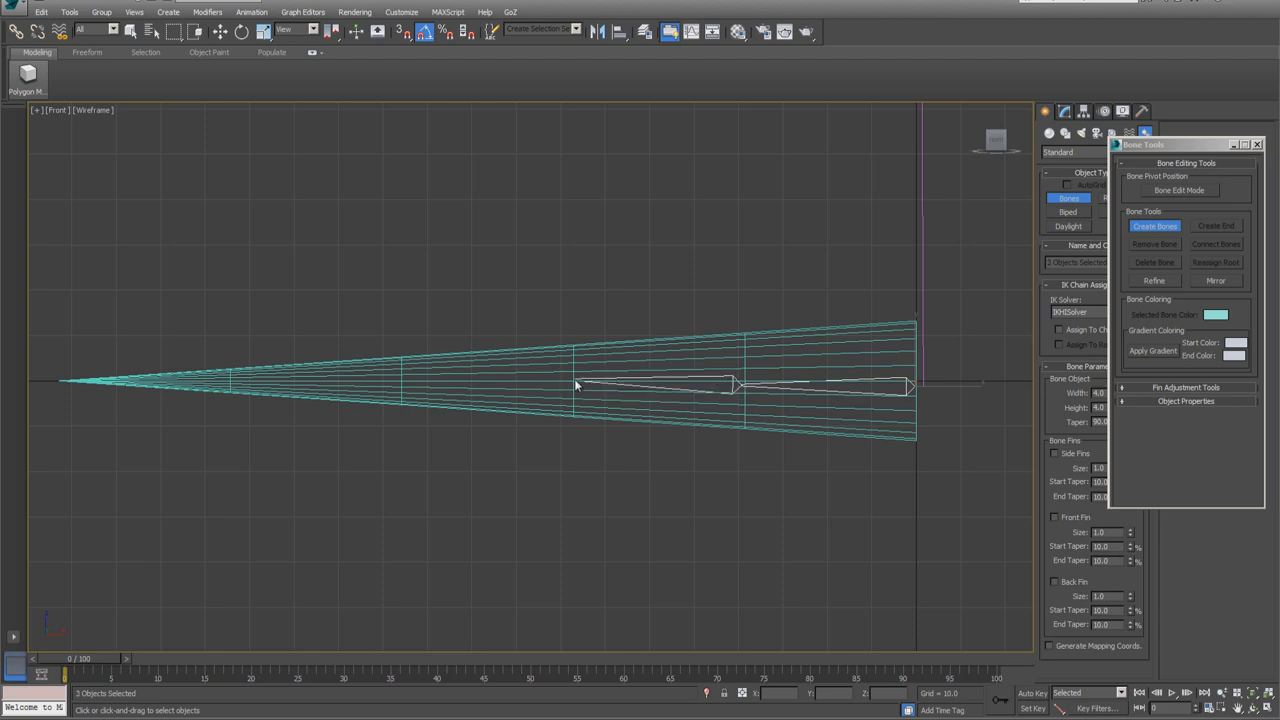
pyautogui.click(404, 385)
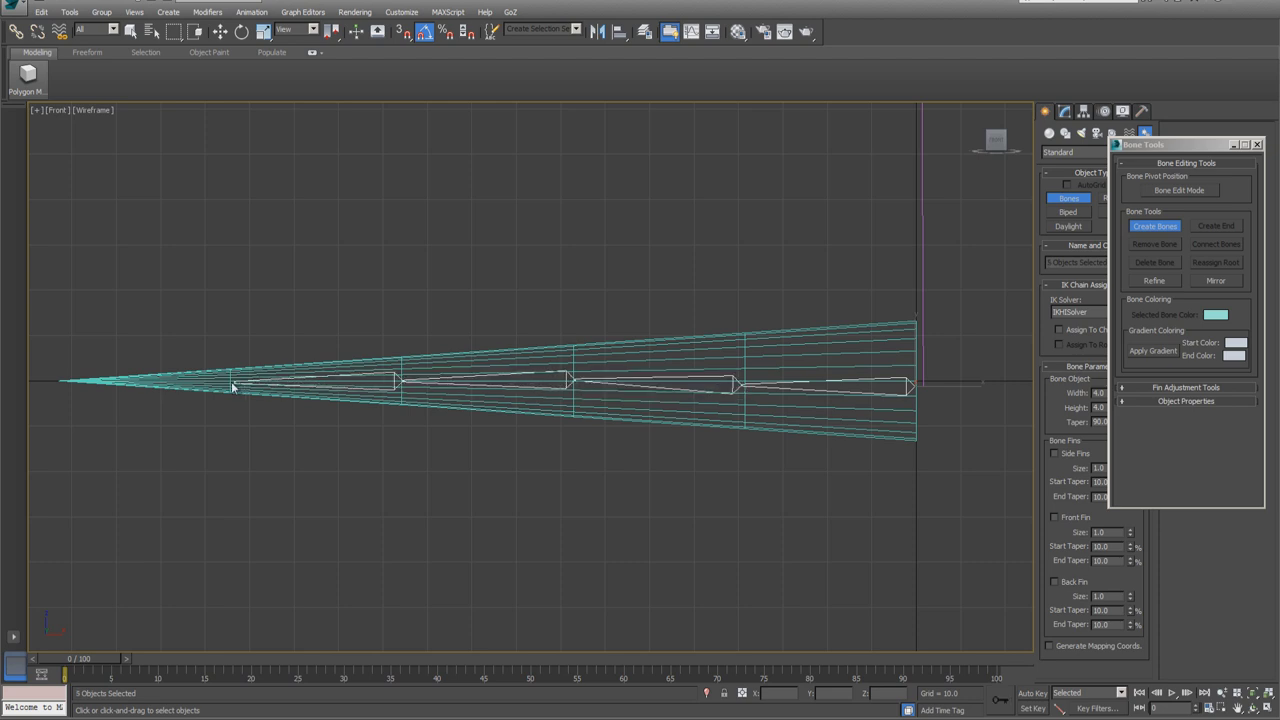
pyautogui.click(231, 383)
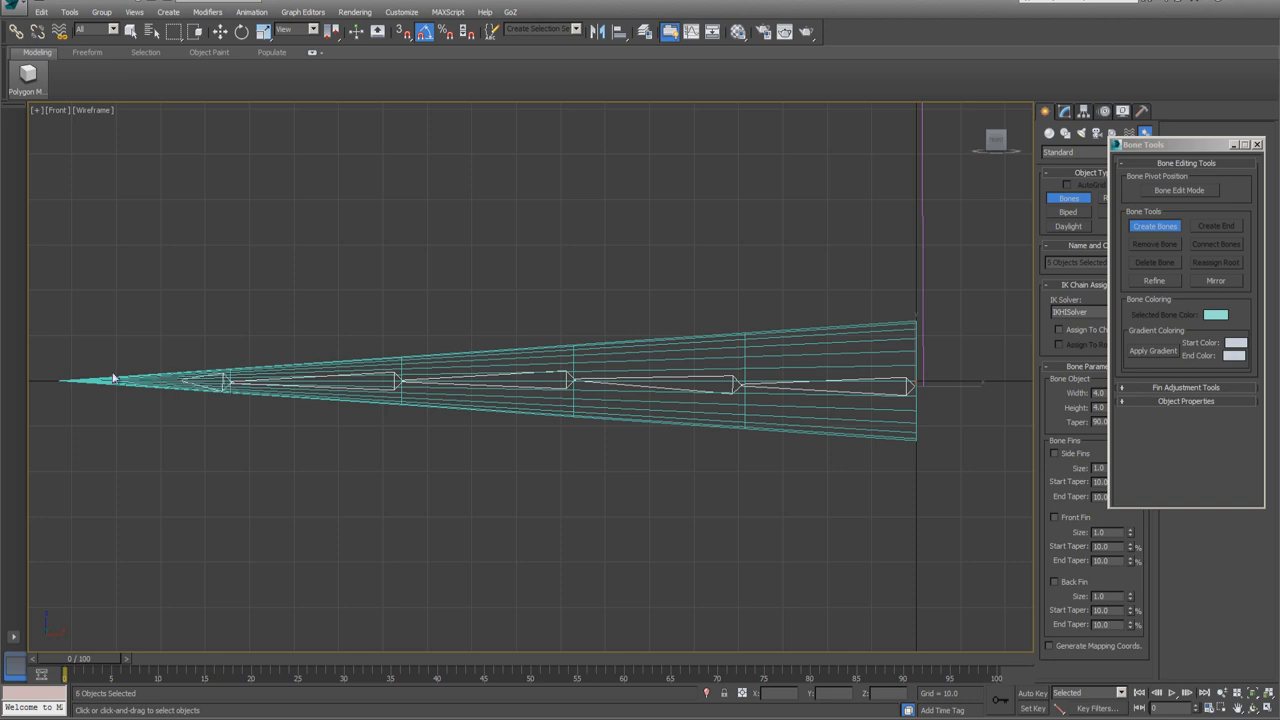
pyautogui.rightClick(59, 384)
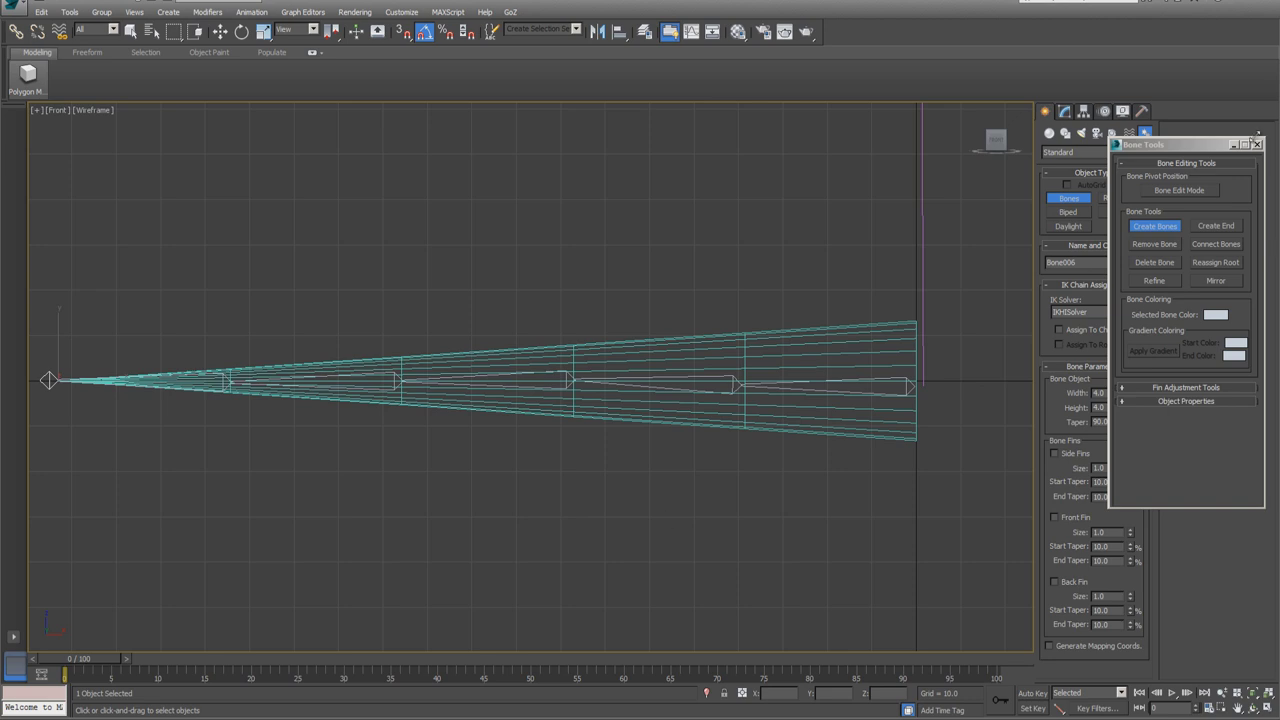
# Exit bone creation, select Cone001 and add Skin from the Modifier List
pyautogui.click(1257, 145)
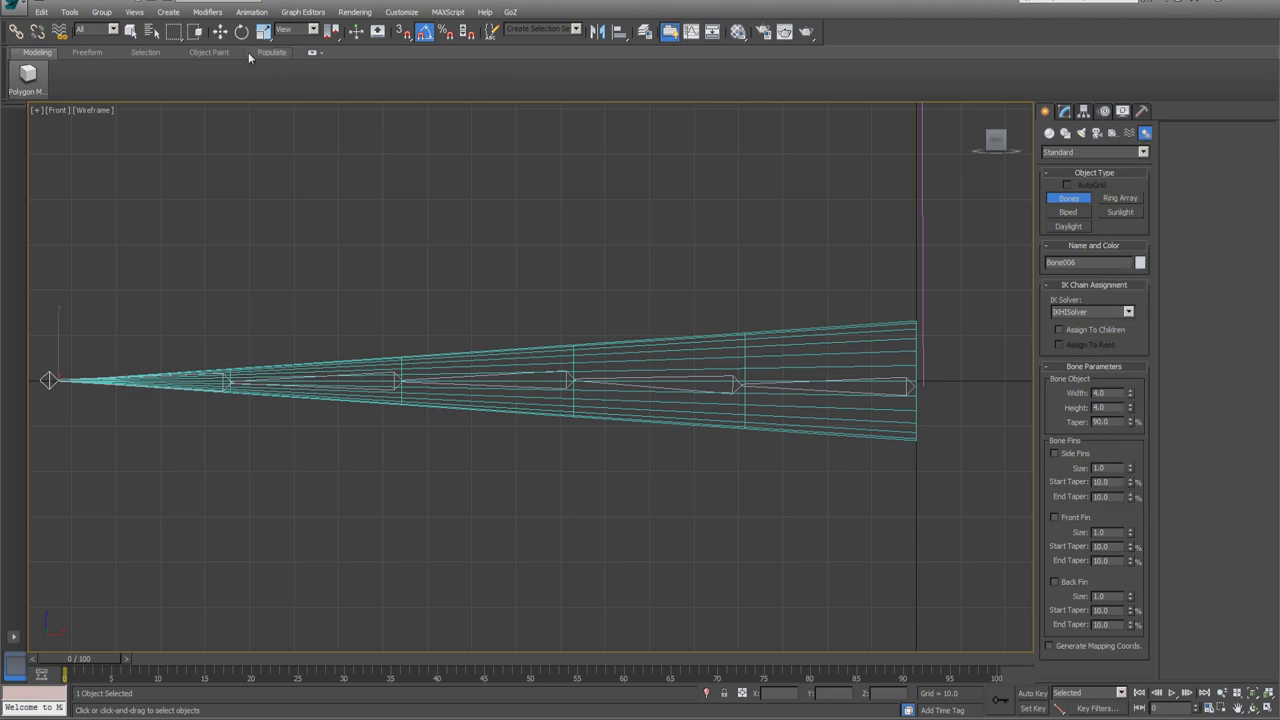
pyautogui.click(130, 31)
pyautogui.click(700, 339)
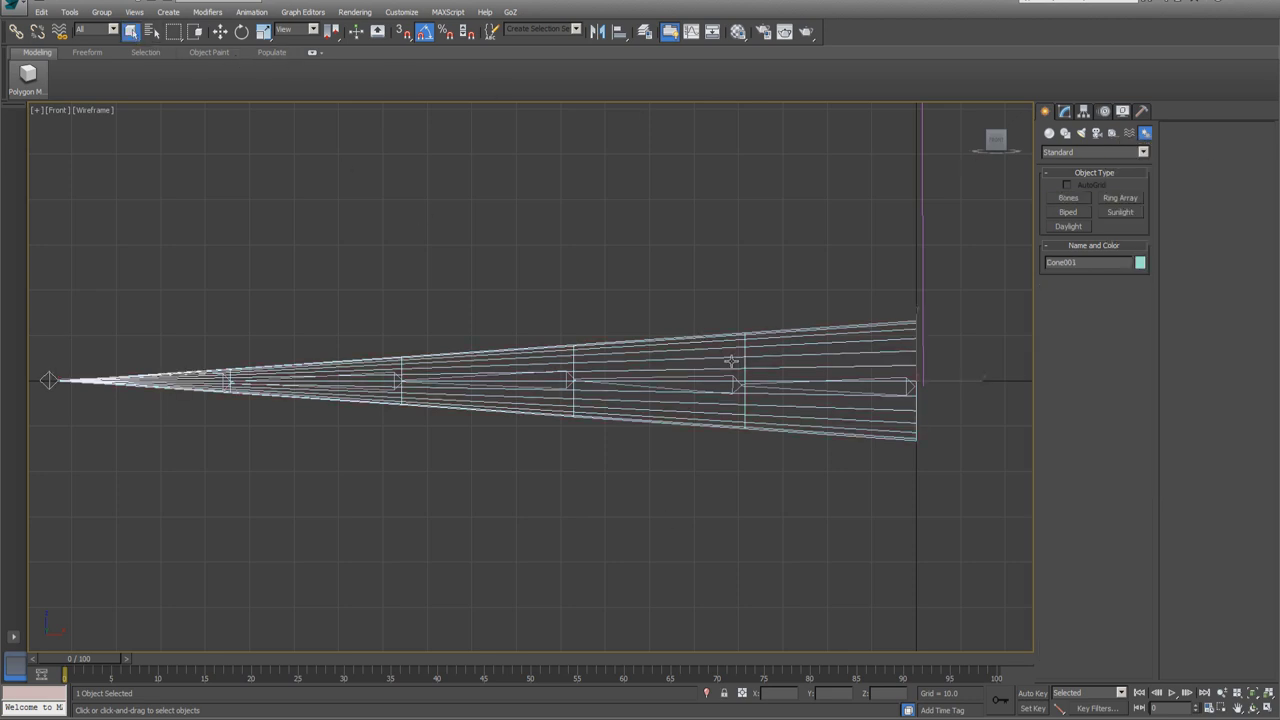
pyautogui.click(1065, 111)
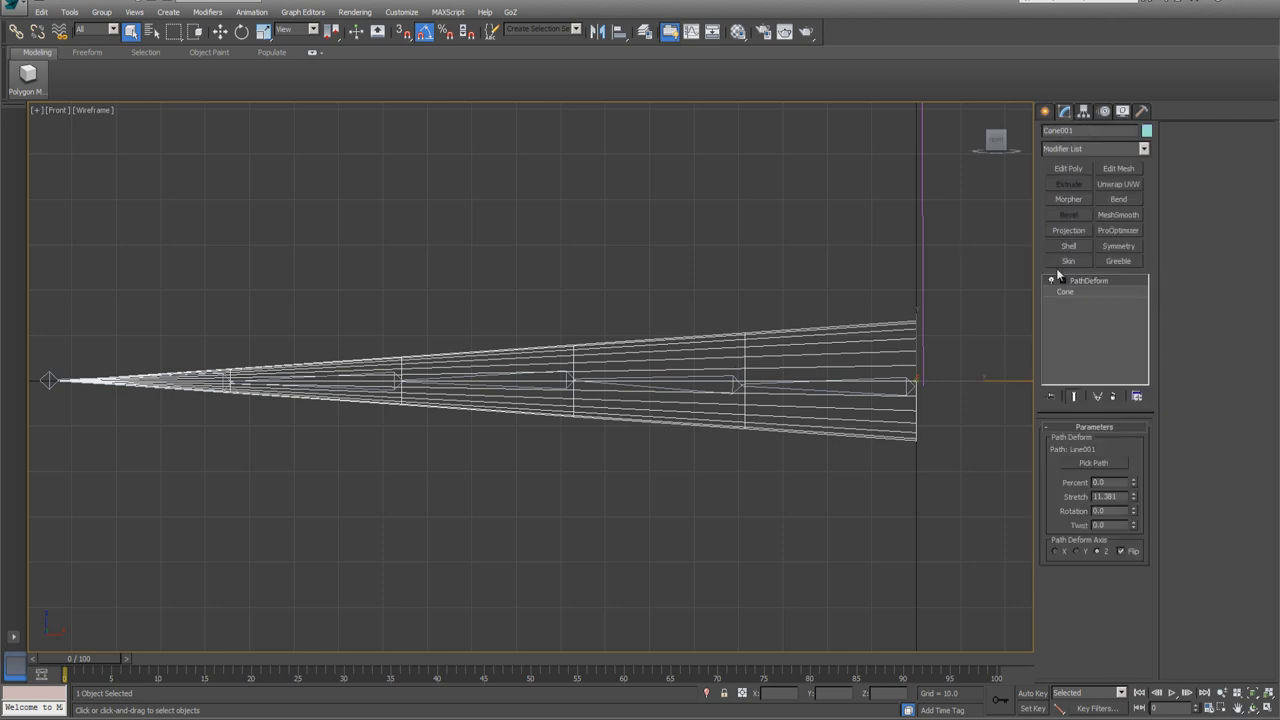
pyautogui.click(1144, 148)
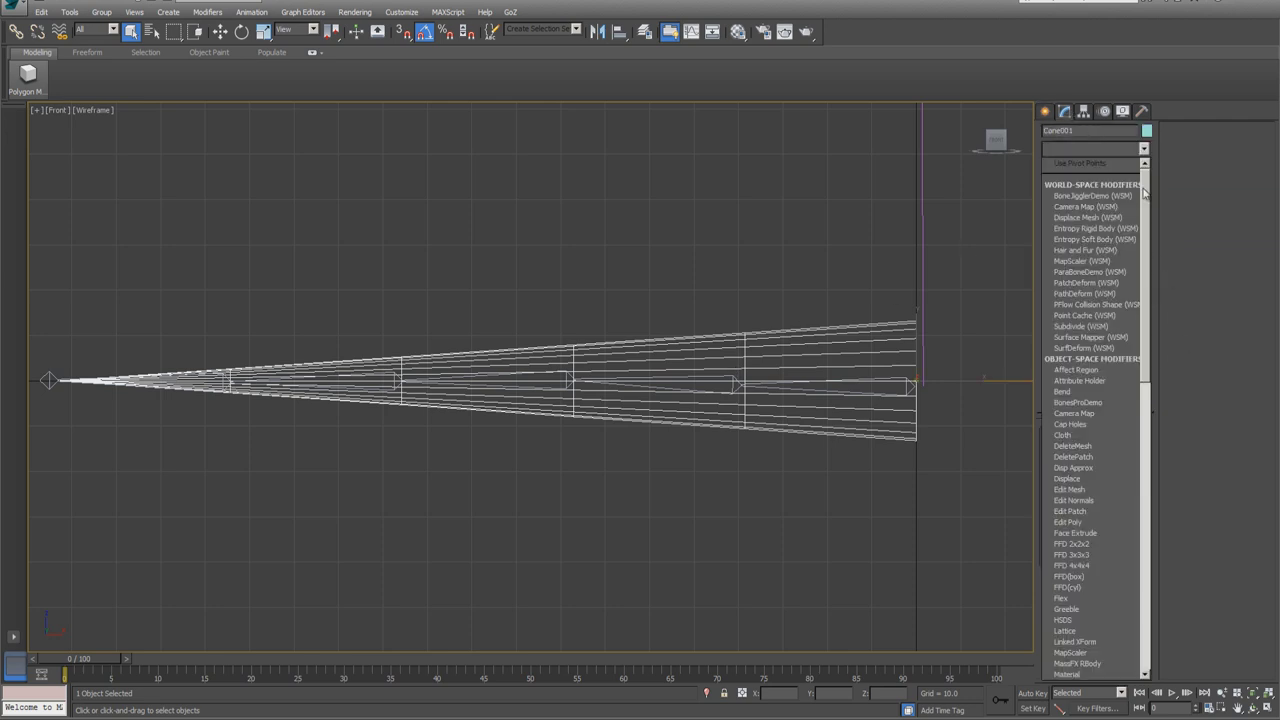
pyautogui.moveTo(1144, 192); pyautogui.dragTo(1150, 481)
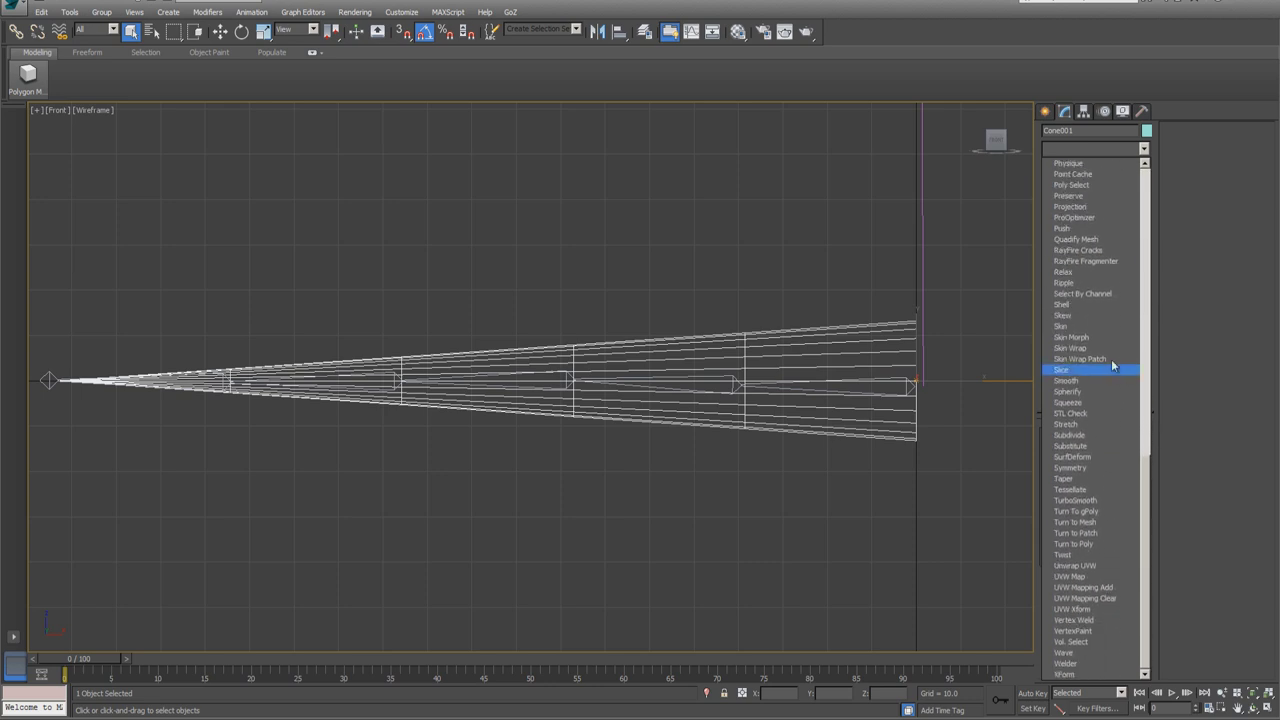
pyautogui.click(1086, 327)
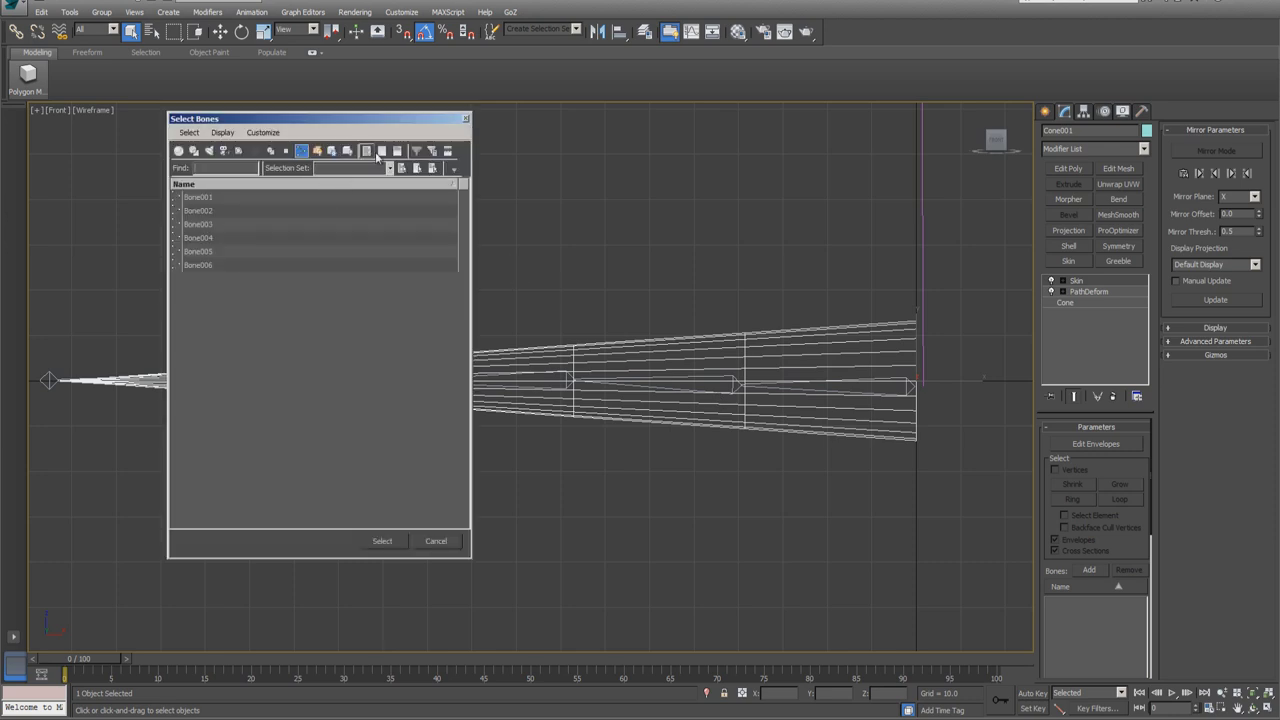
# Add Bone001 through Bone006 to the cone's Skin modifier
pyautogui.click(380, 152)
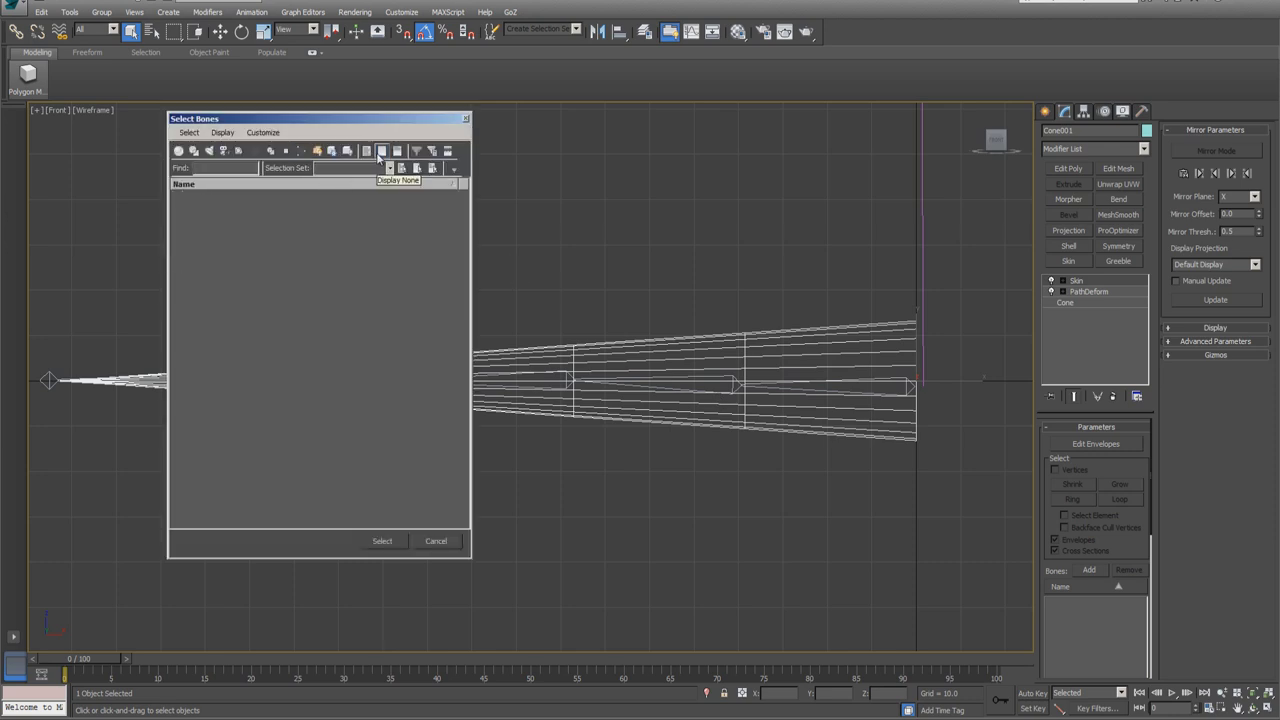
pyautogui.click(301, 150)
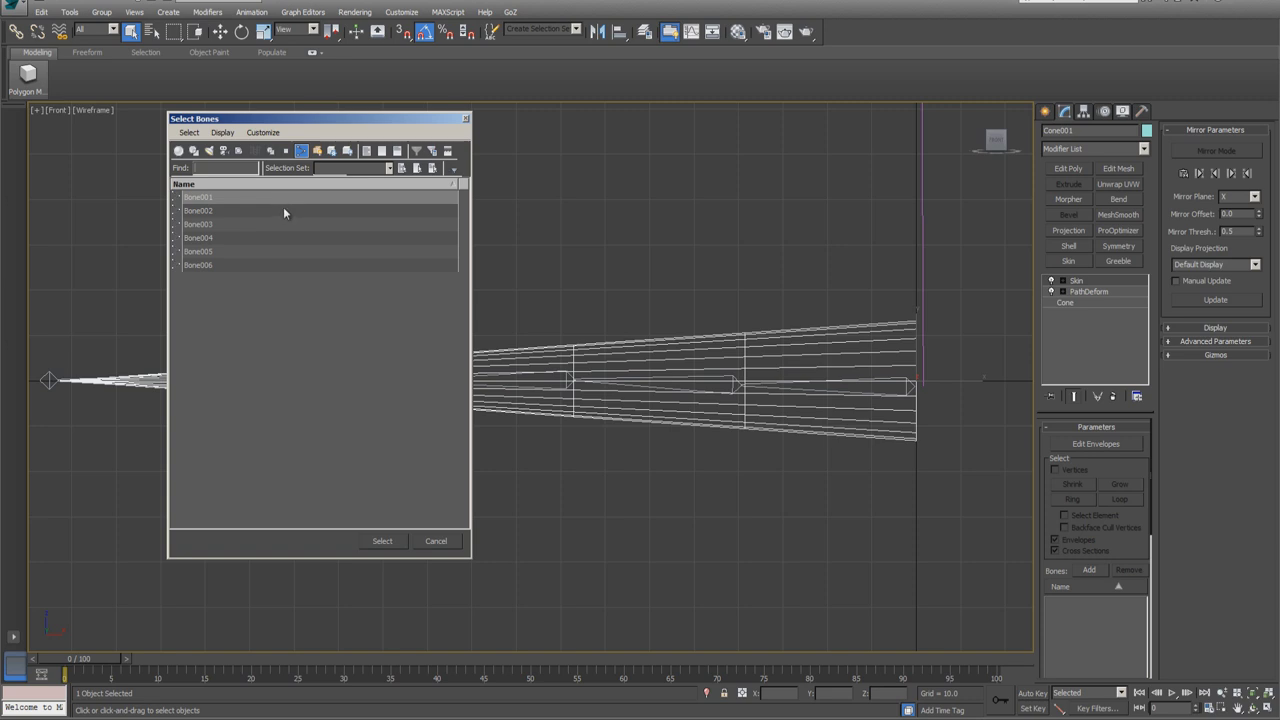
pyautogui.moveTo(284, 213); pyautogui.dragTo(336, 337)
pyautogui.click(382, 541)
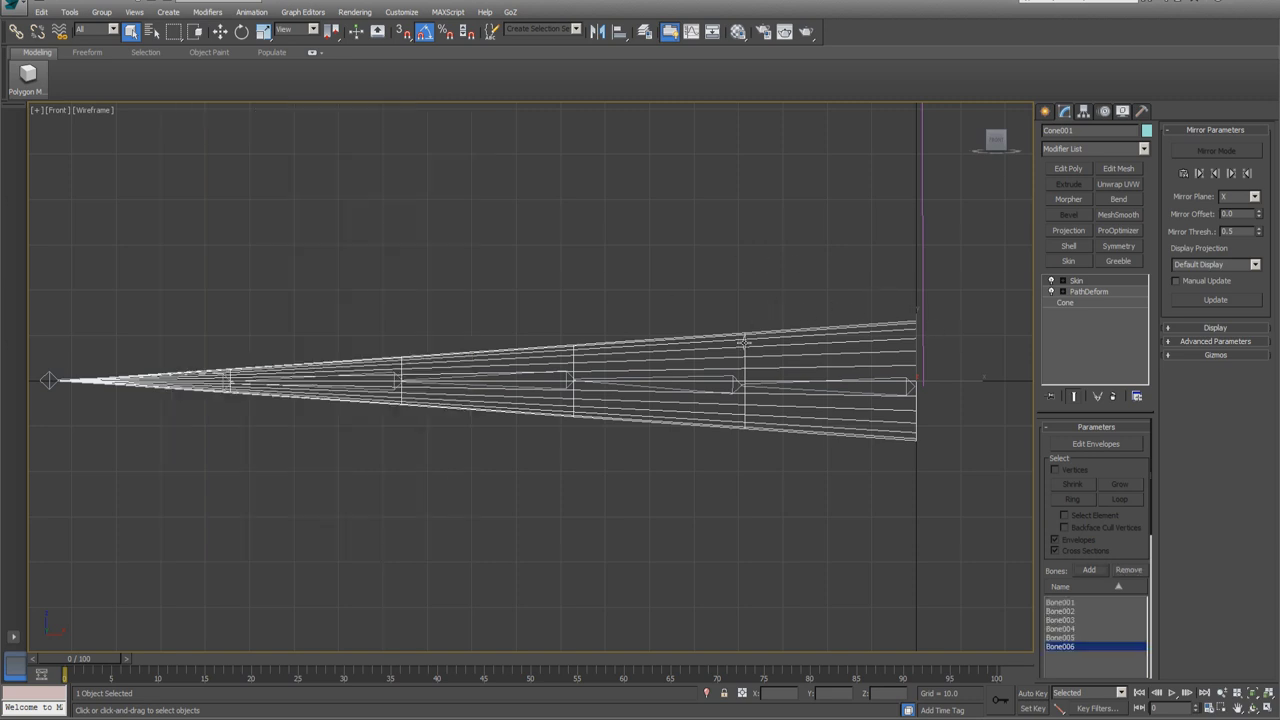
# Freeze the cone so only the bones can be selected
pyautogui.click(743, 327)
pyautogui.click(744, 335)
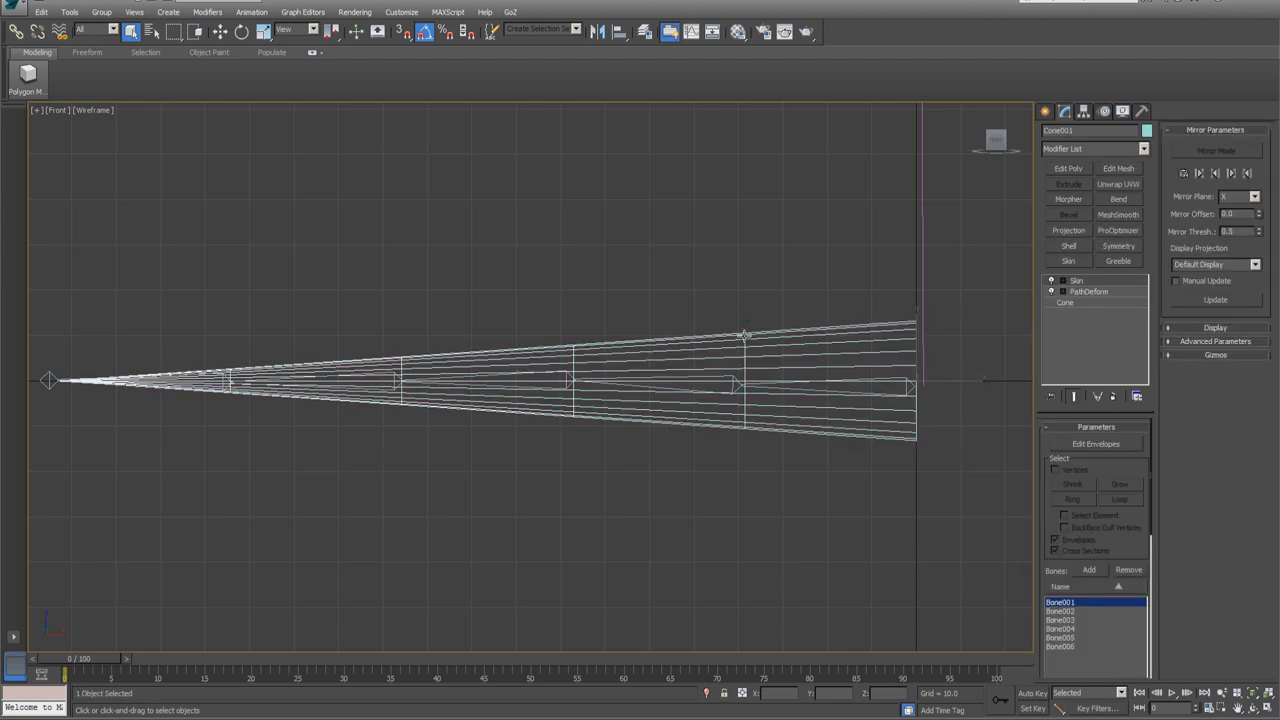
pyautogui.rightClick(744, 335)
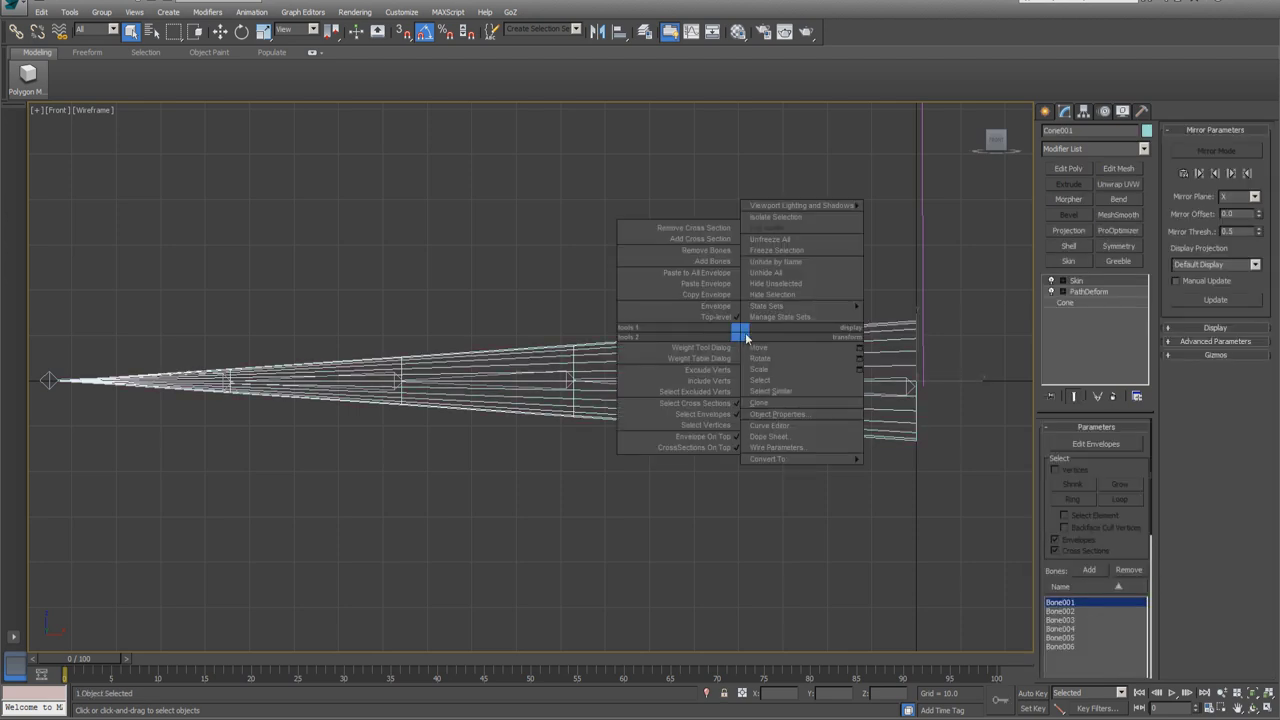
pyautogui.click(783, 252)
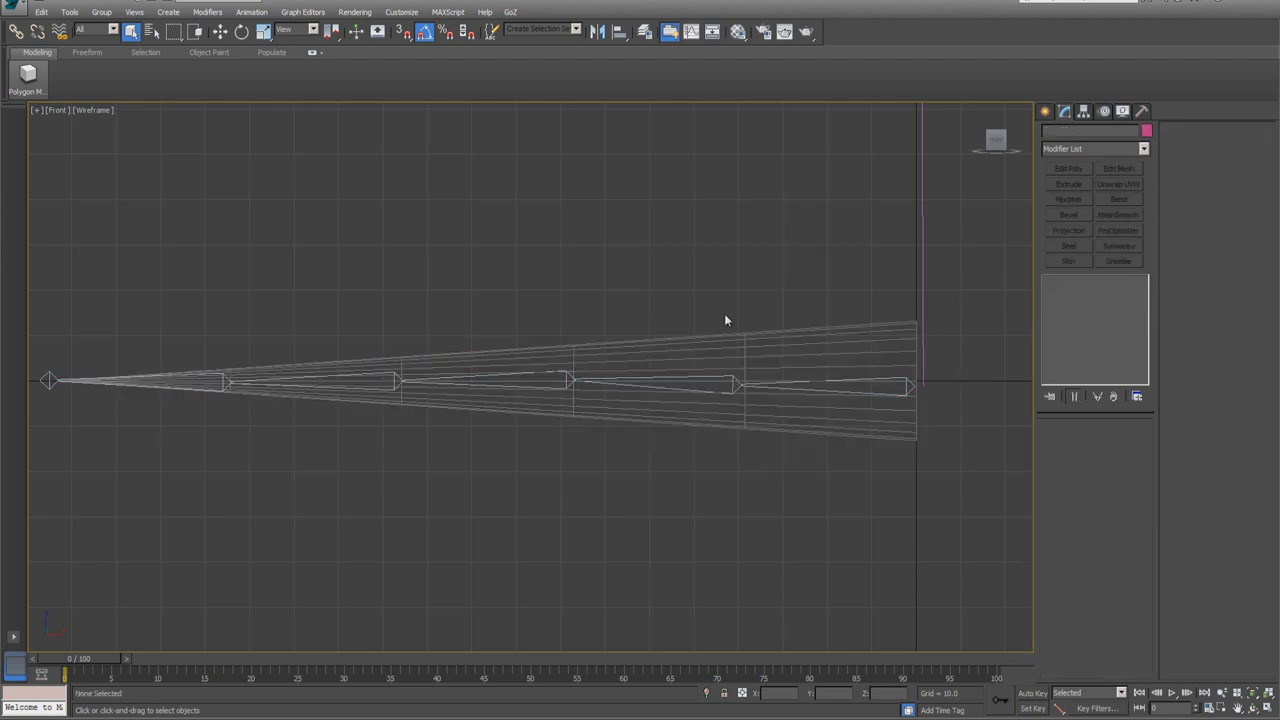
# Test-rotate Bone002 and Bone003 to check the skin bends, then undo
pyautogui.click(620, 385)
pyautogui.click(242, 31)
pyautogui.moveTo(766, 344); pyautogui.dragTo(547, 345)
pyautogui.click(560, 301)
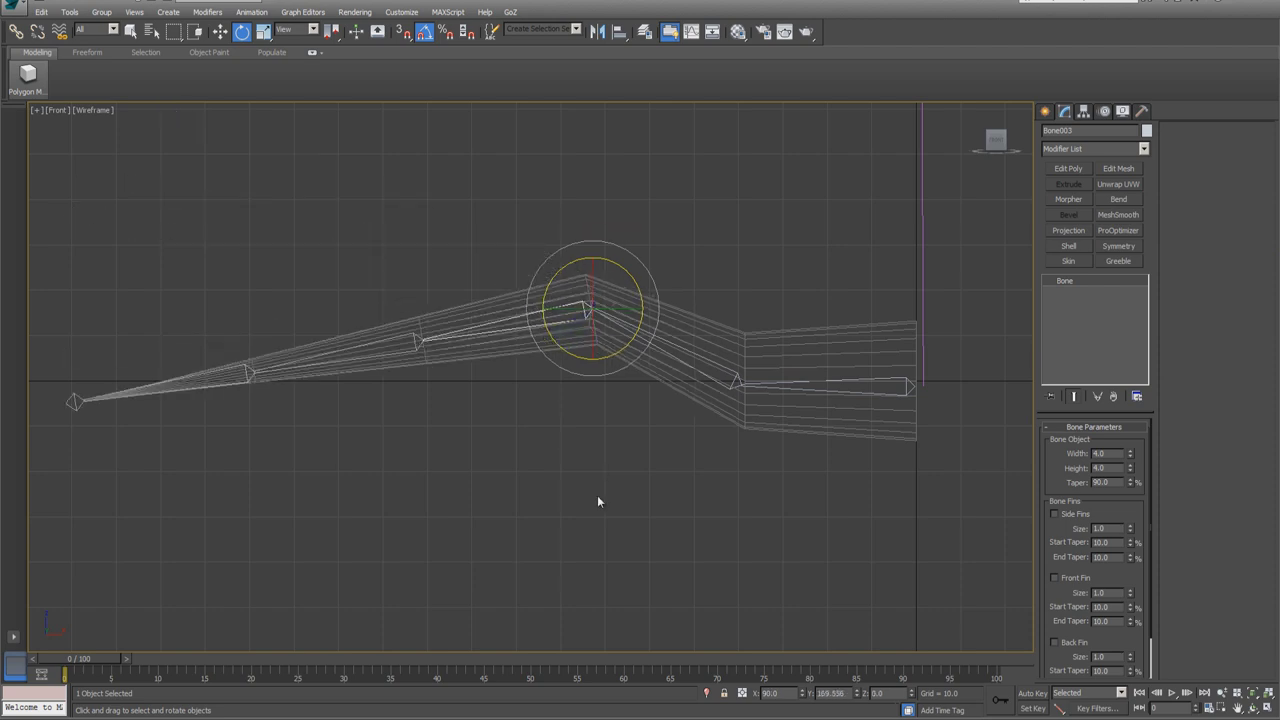
pyautogui.moveTo(597, 496); pyautogui.dragTo(594, 508)
pyautogui.hotkey('ctrl', 'z')
pyautogui.hotkey('ctrl', 'z')
pyautogui.hotkey('ctrl', 'z')
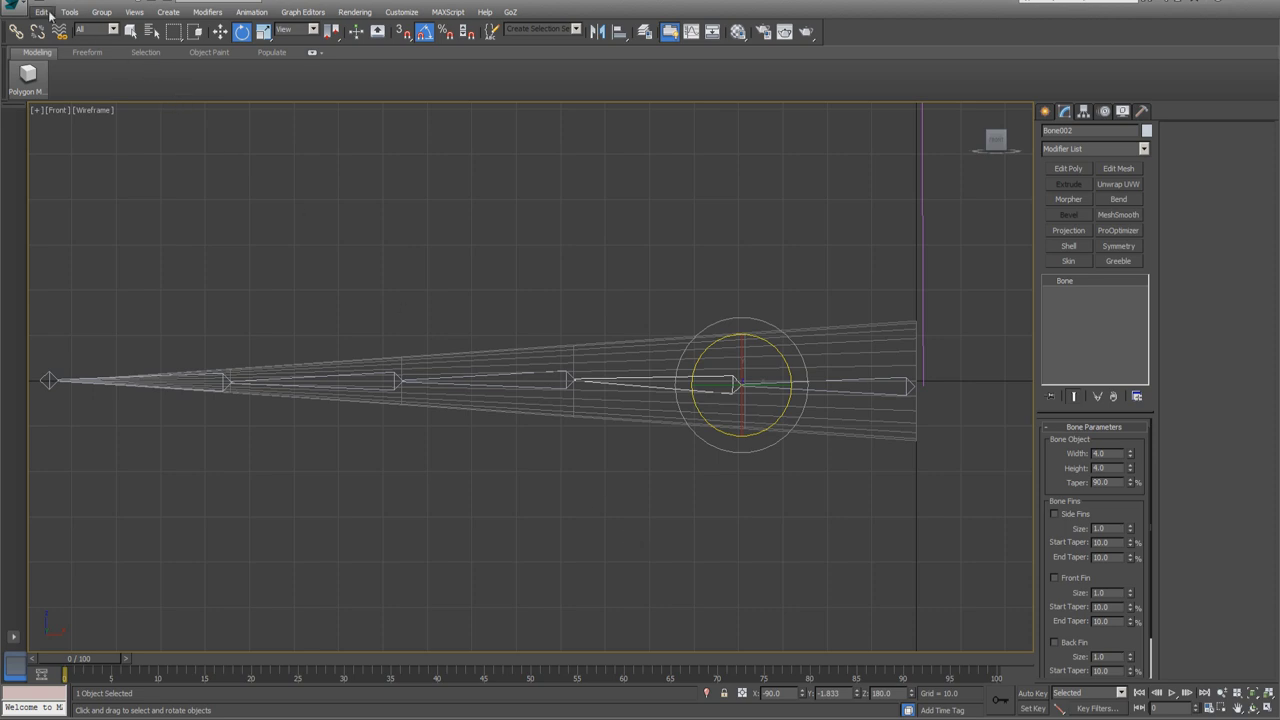
# Export the scene as FBX over the existing tentacle file and dismiss the conversion warning
pyautogui.click(27, 9)
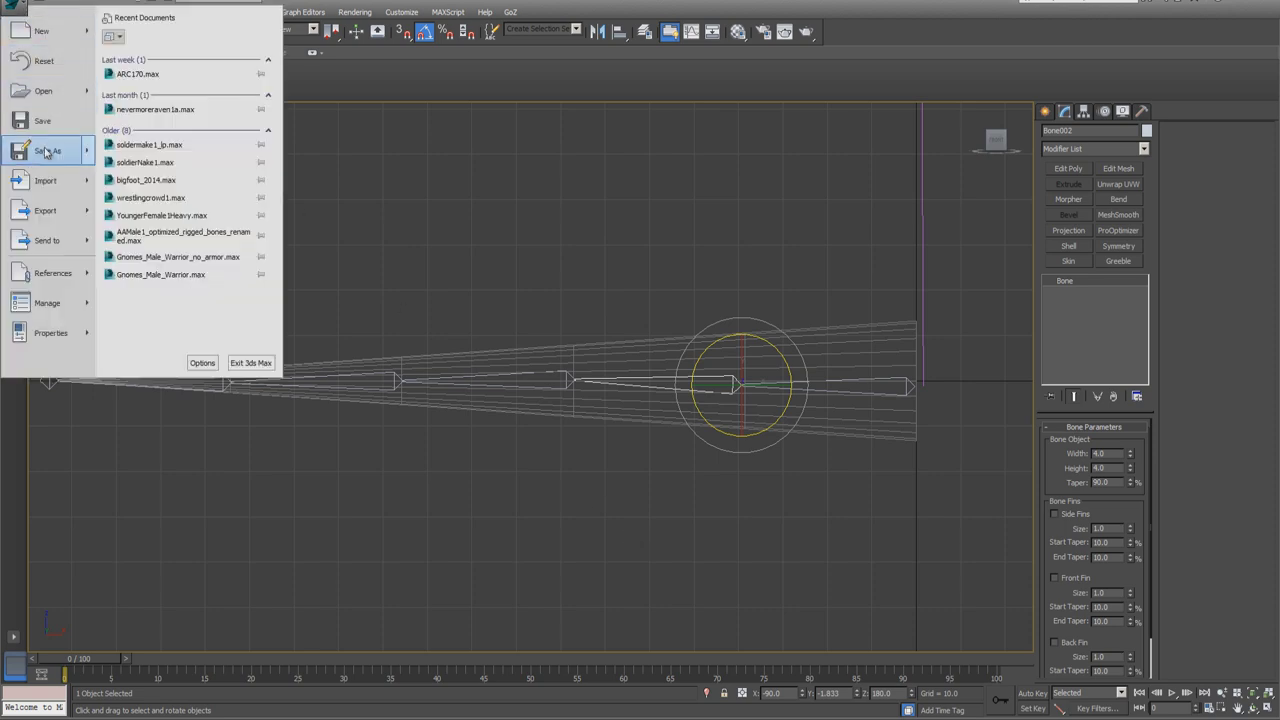
pyautogui.click(45, 210)
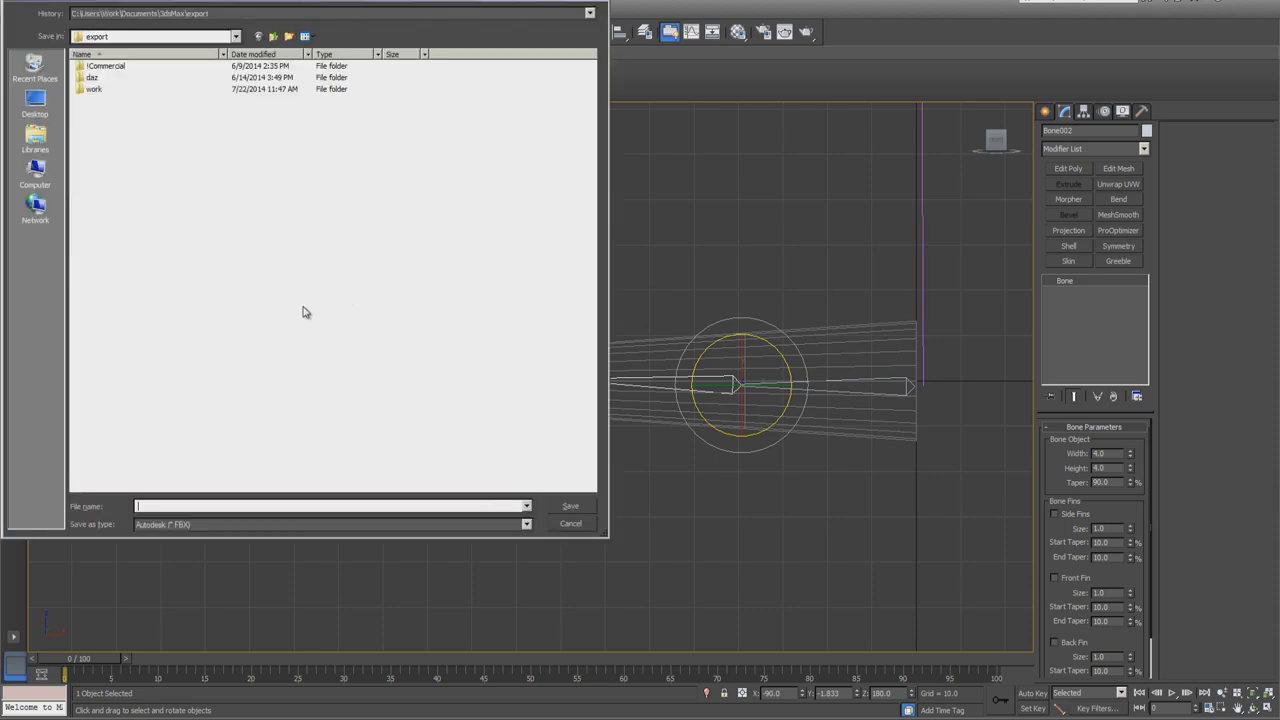
pyautogui.click(82, 91)
pyautogui.doubleClick(82, 91)
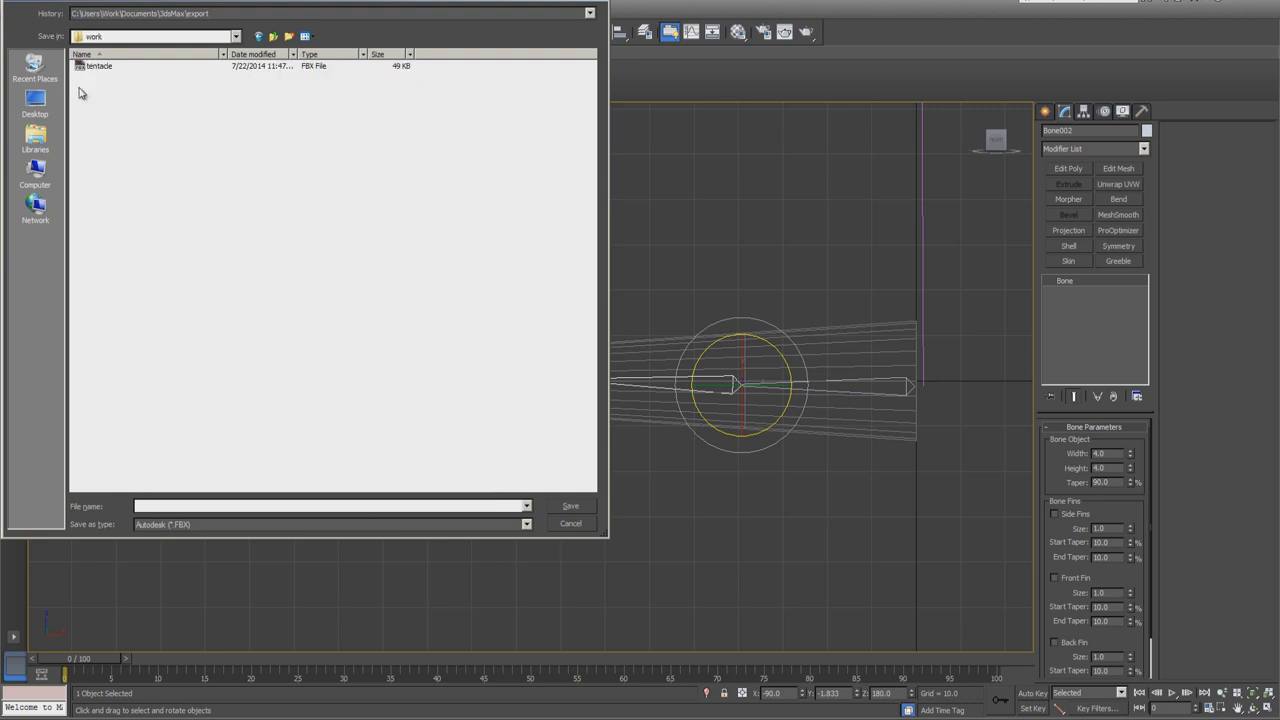
pyautogui.click(84, 66)
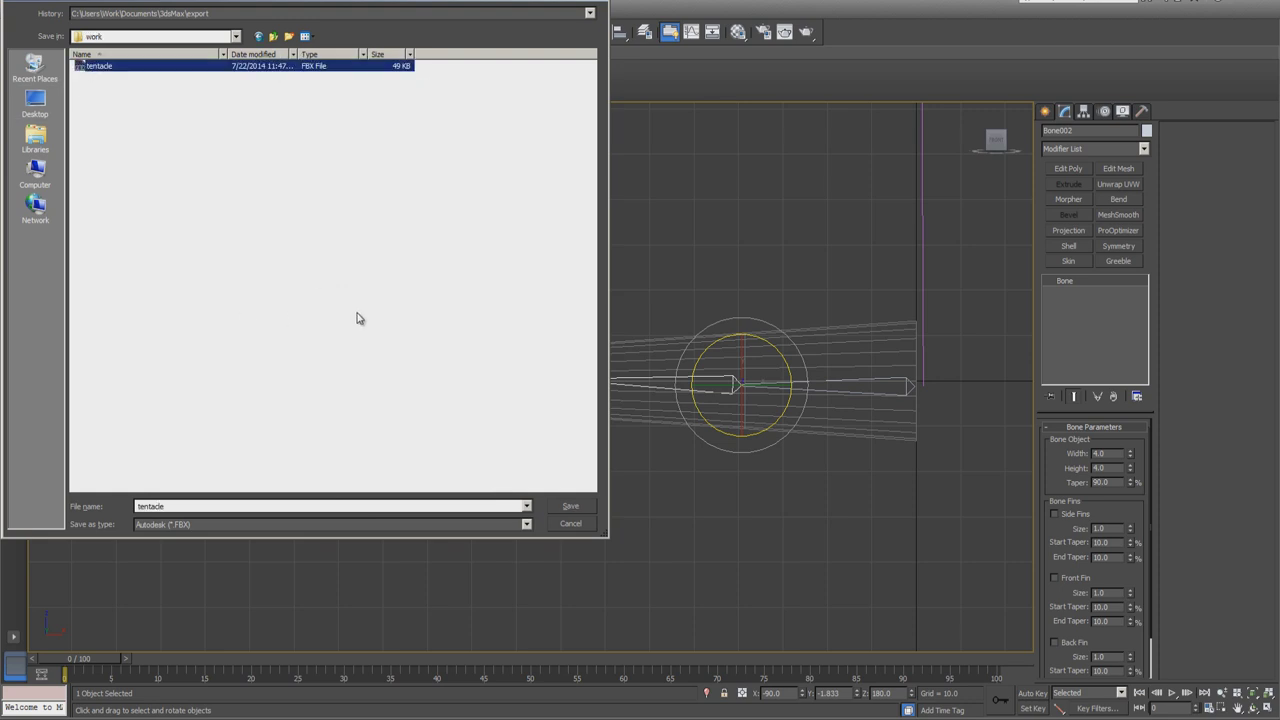
pyautogui.click(566, 507)
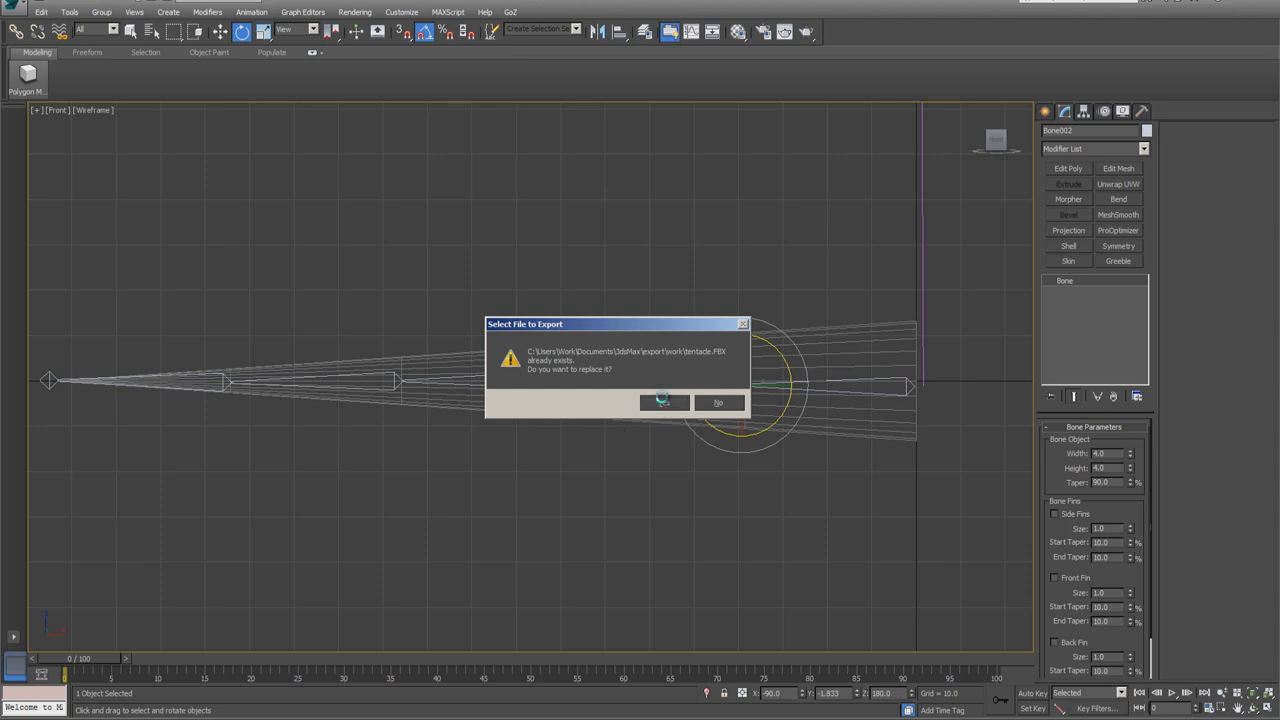
pyautogui.click(660, 401)
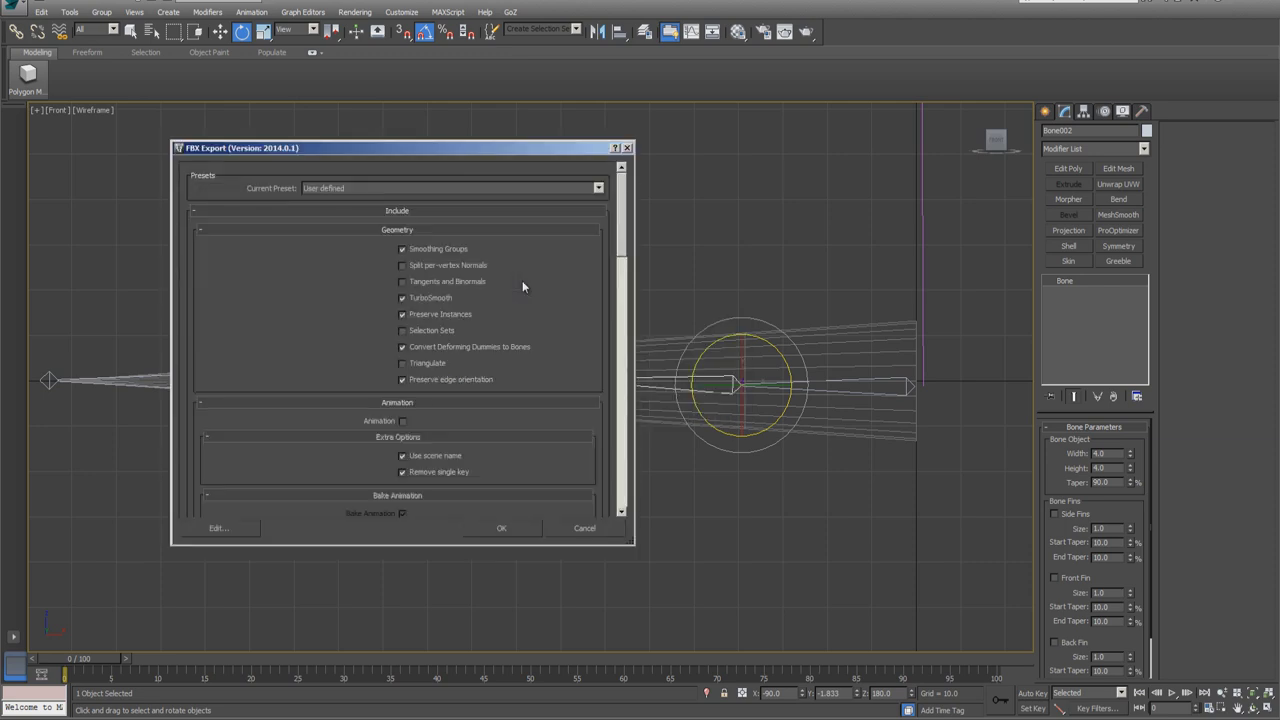
pyautogui.click(515, 527)
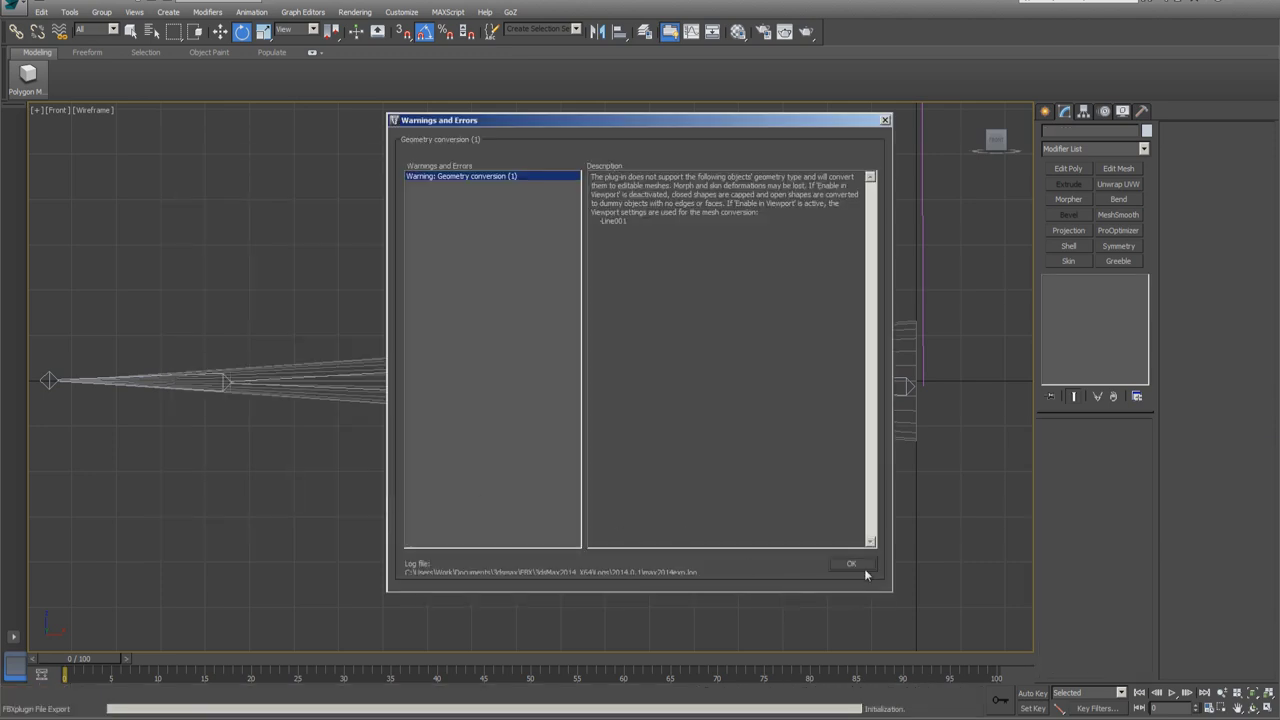
pyautogui.click(850, 564)
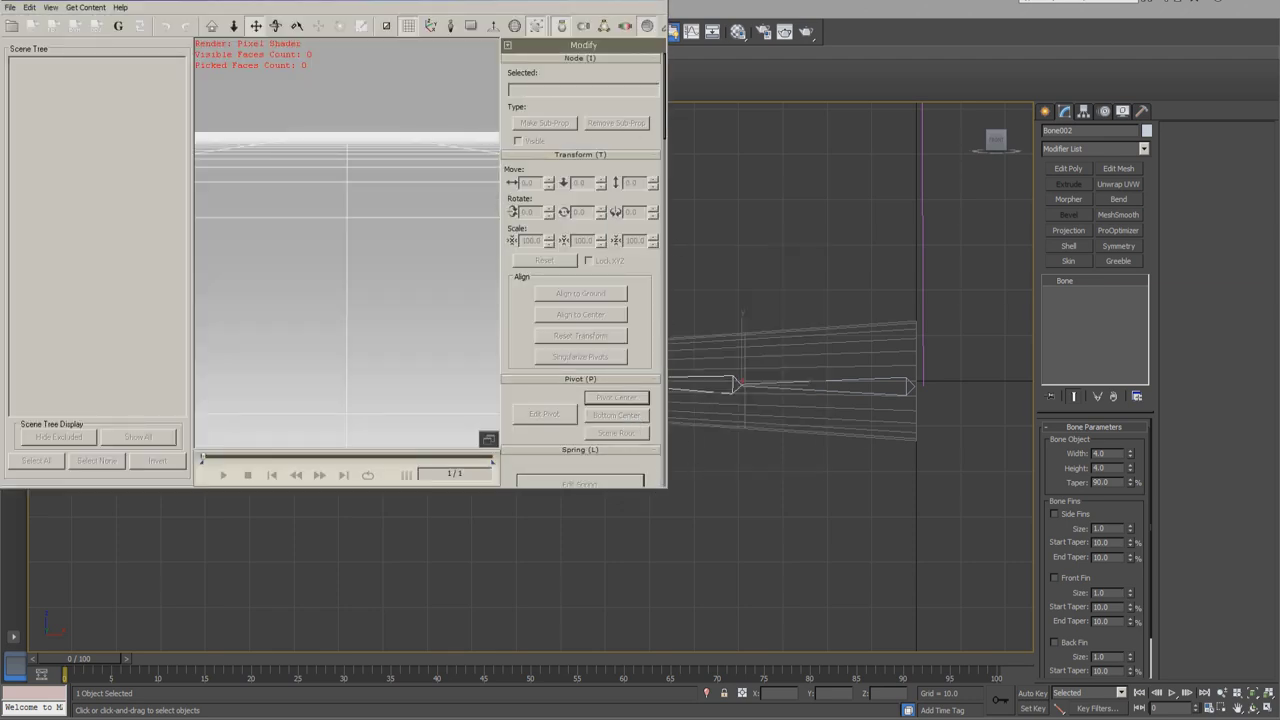
# Import the tentacle FBX into 3DXchange and frame it in the preview
pyautogui.click(13, 25)
pyautogui.doubleClick(258, 146)
pyautogui.click(318, 308)
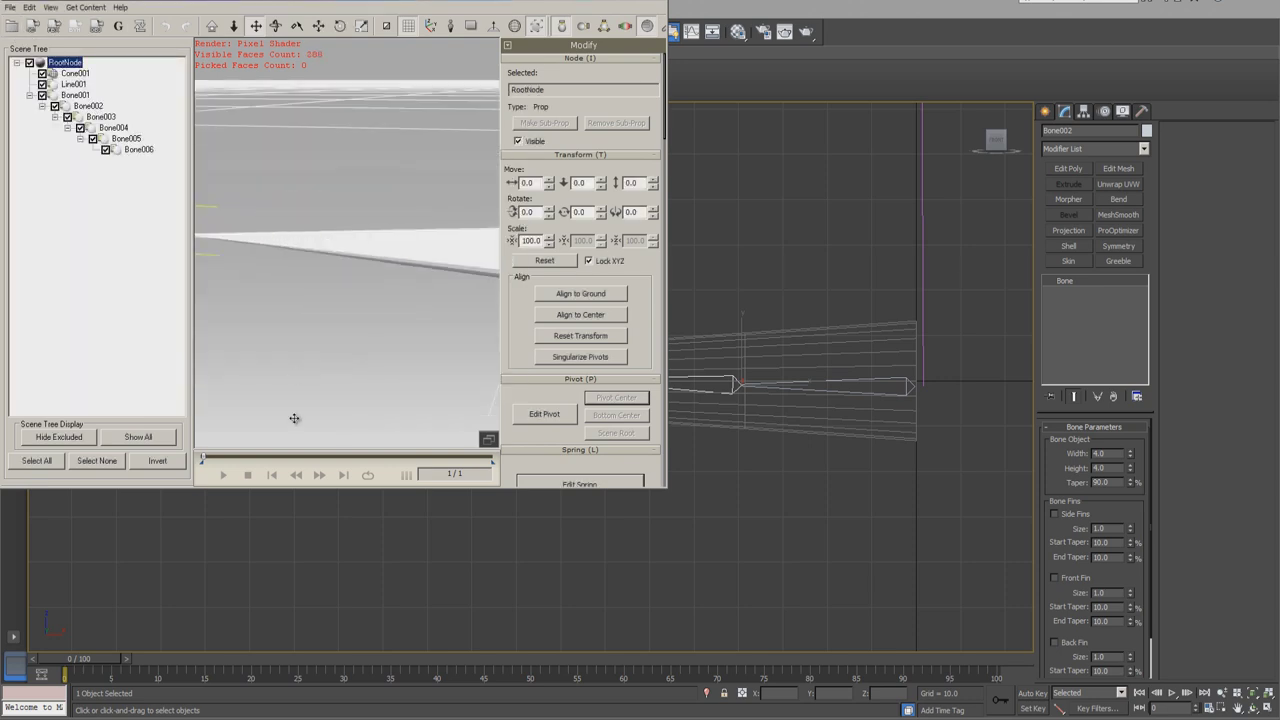
pyautogui.click(213, 27)
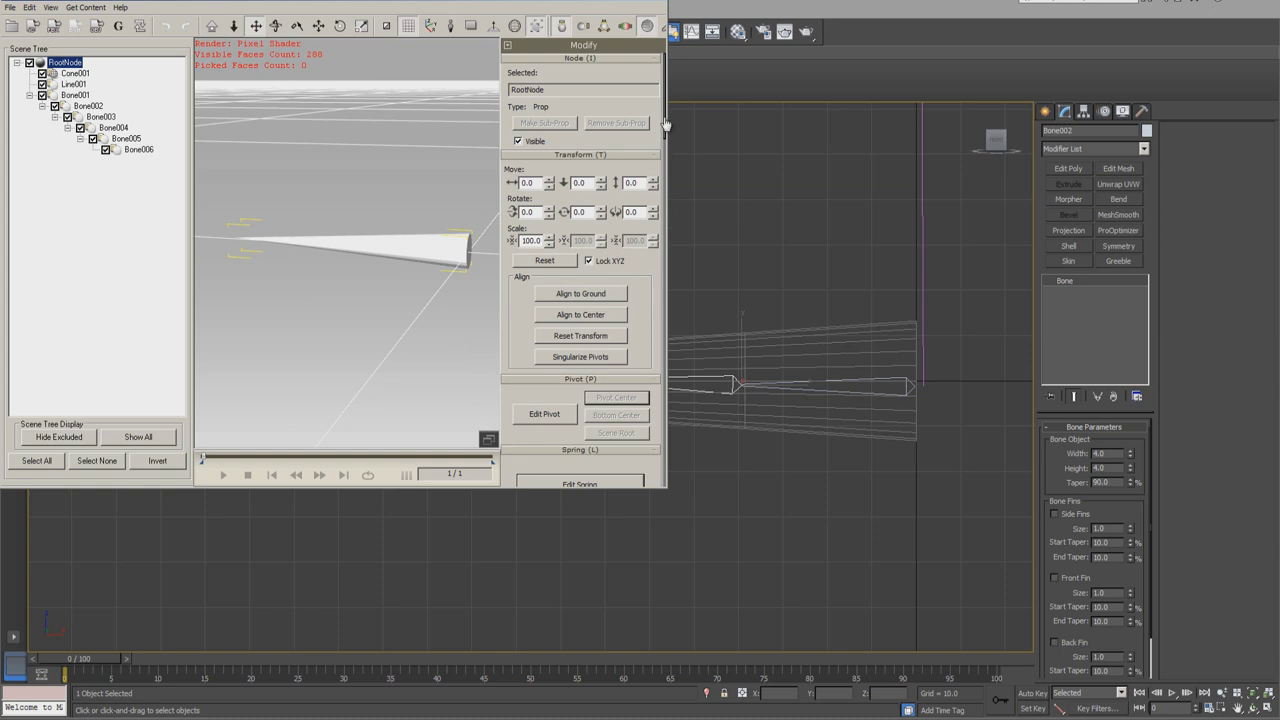
pyautogui.moveTo(663, 120); pyautogui.dragTo(654, 277)
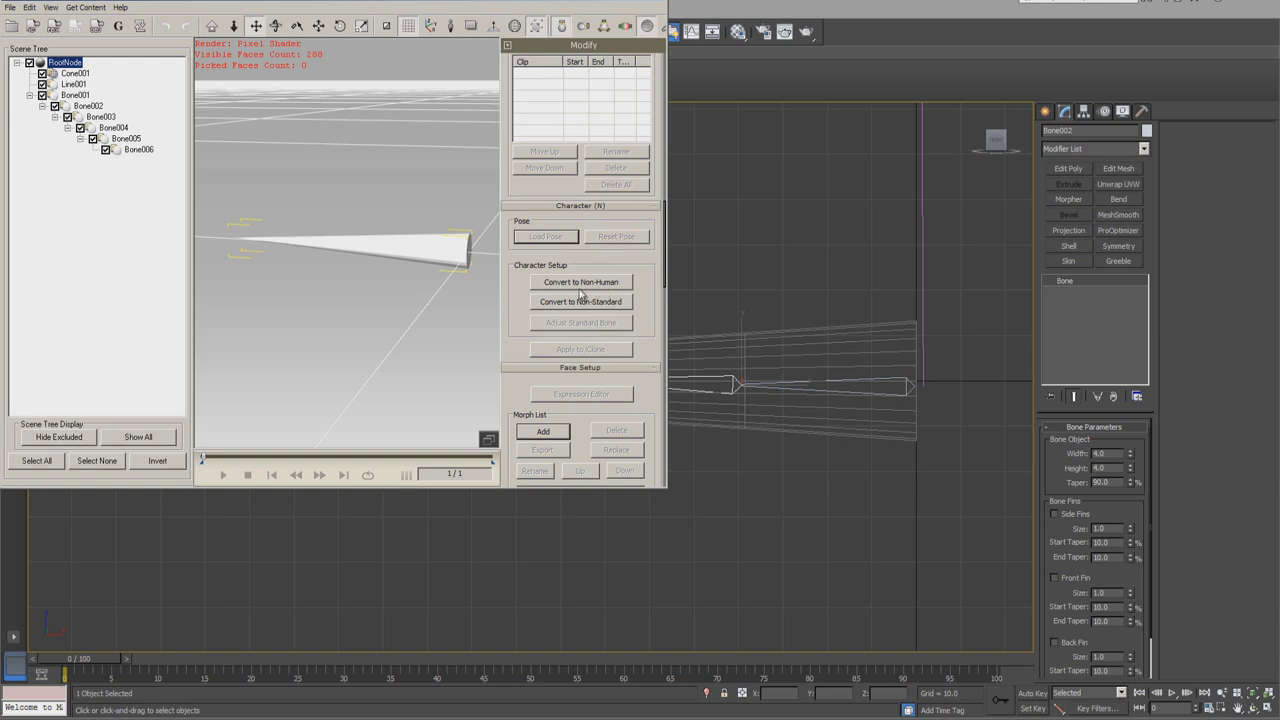
pyautogui.scroll(1, 666, 266)
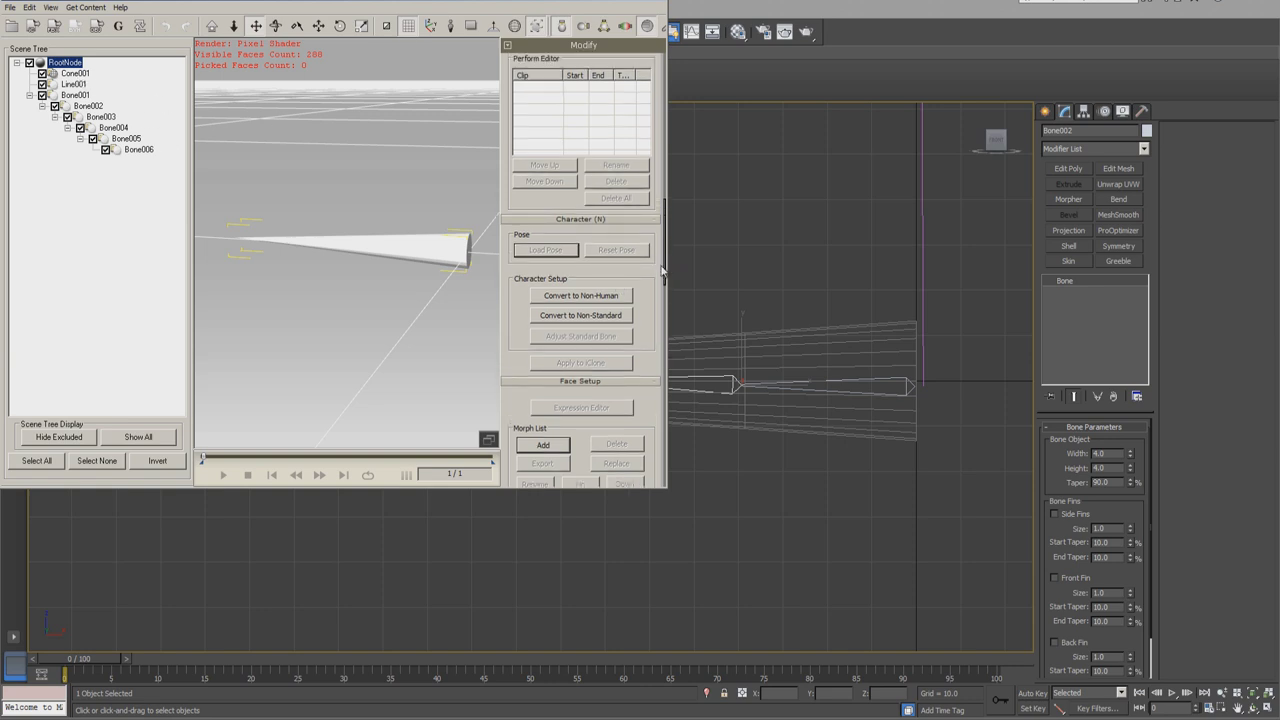
# Export the tentacle as iClone content, overwriting the existing tentacle.iProp
pyautogui.click(32, 25)
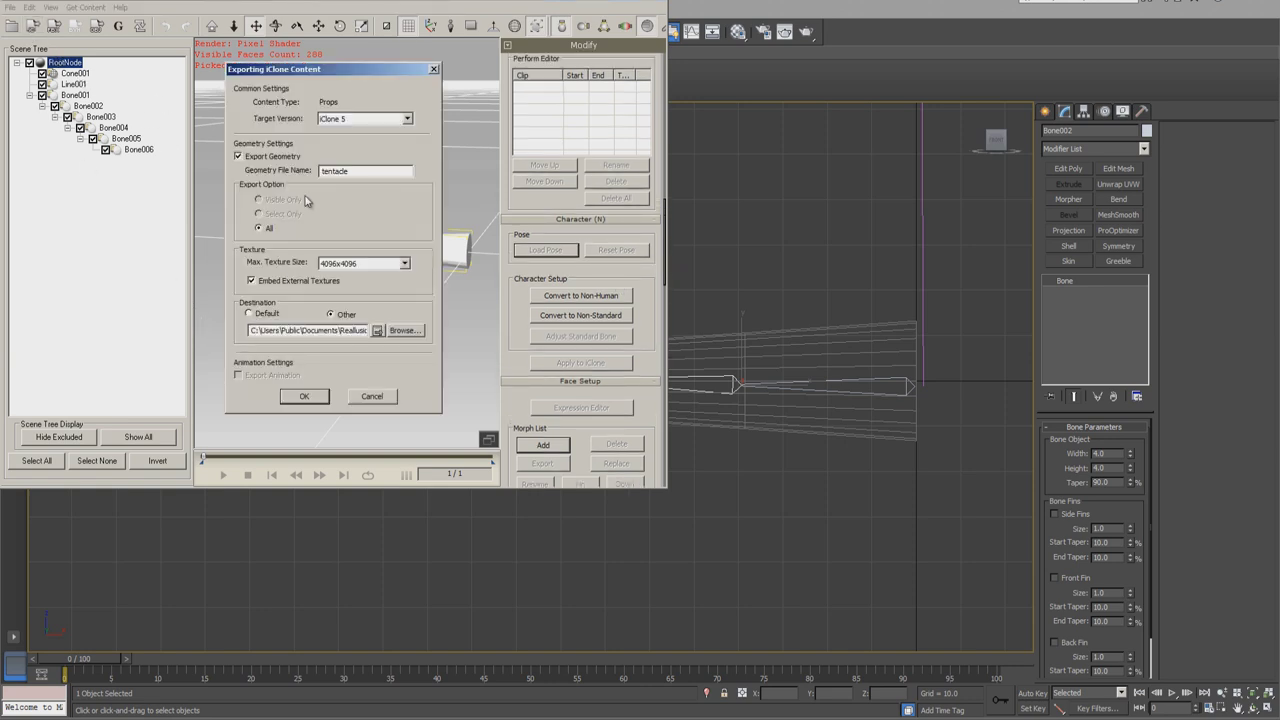
pyautogui.click(322, 401)
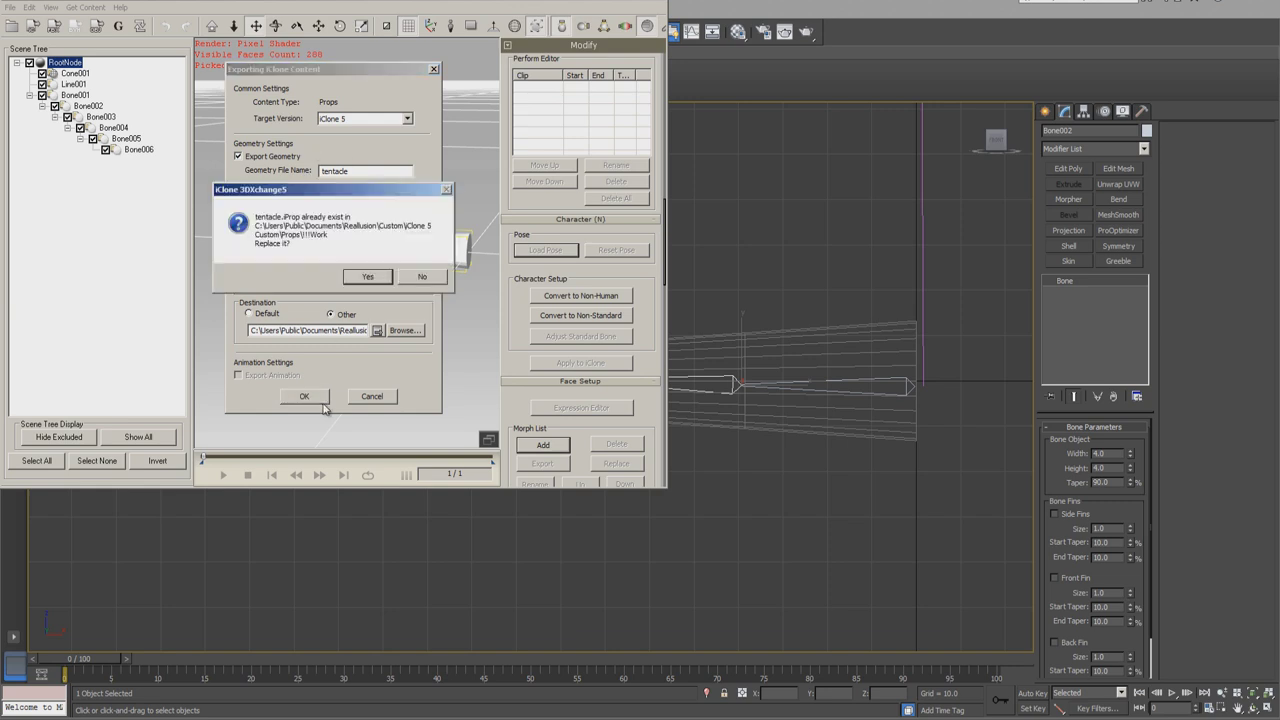
pyautogui.click(368, 276)
pyautogui.click(370, 271)
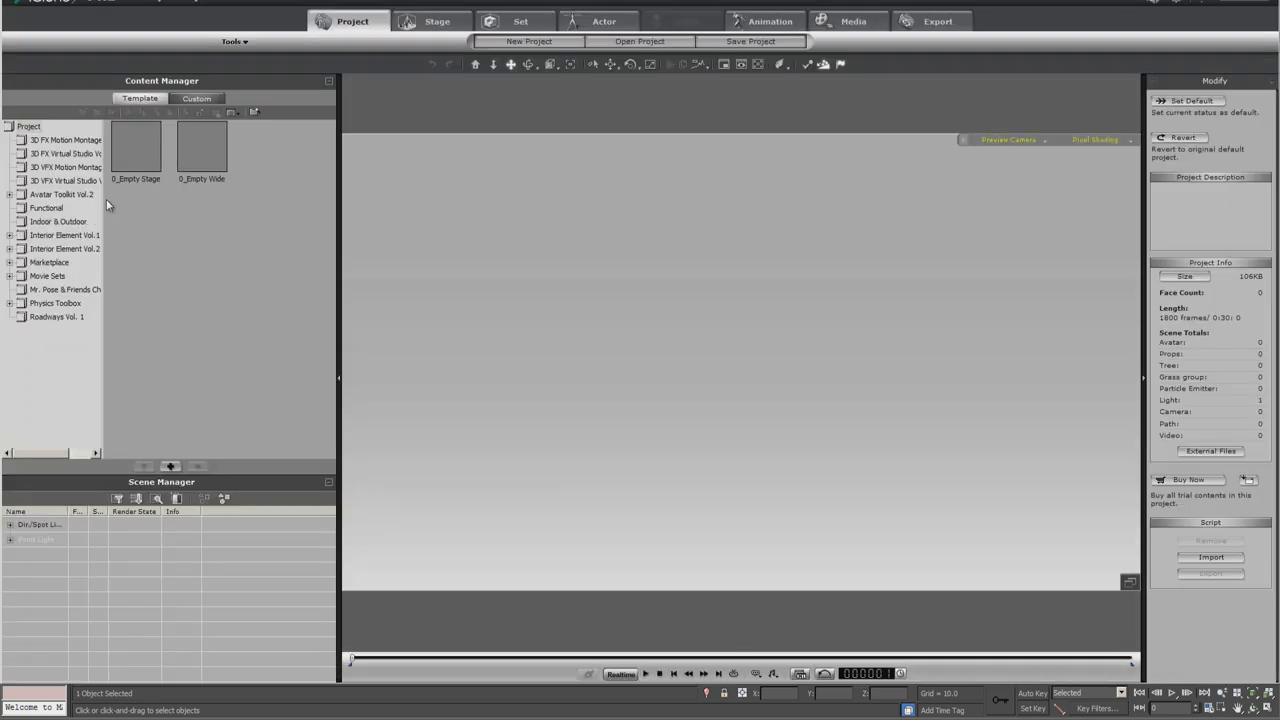
# Add the tentacle prop from the Custom props !!!Work folder to the scene and scrub frames to test it
pyautogui.click(520, 21)
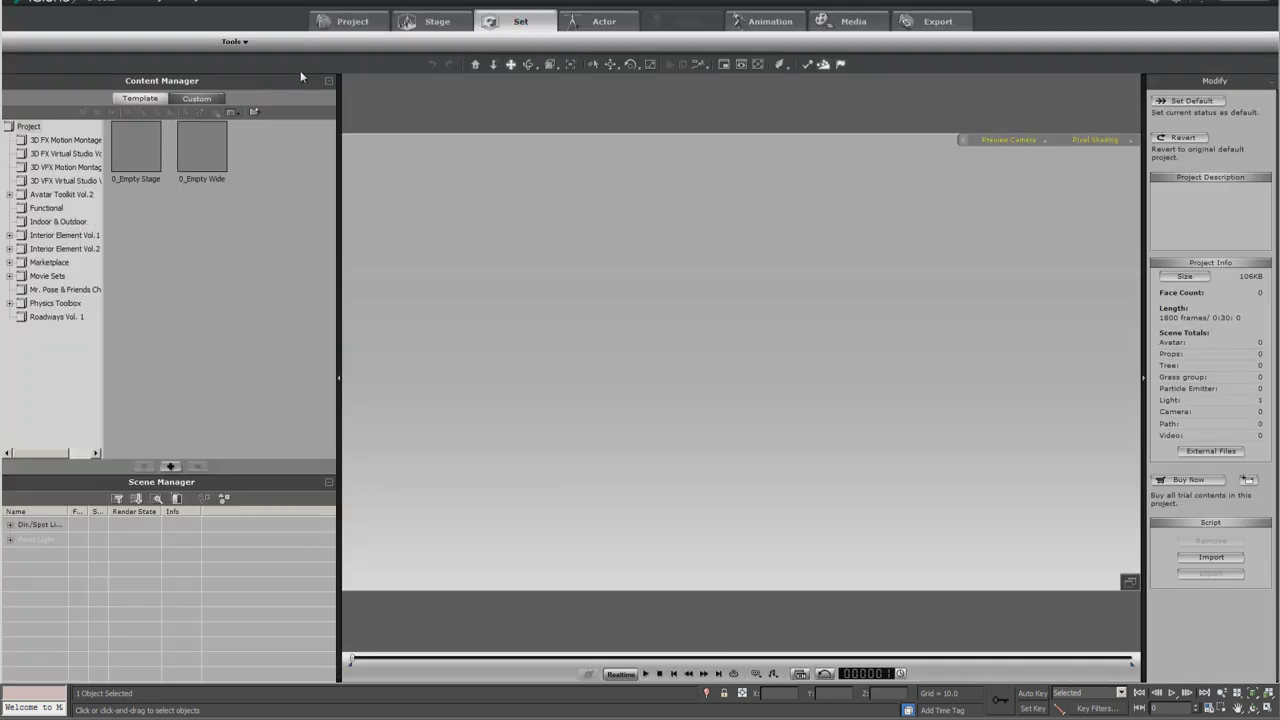
pyautogui.click(200, 99)
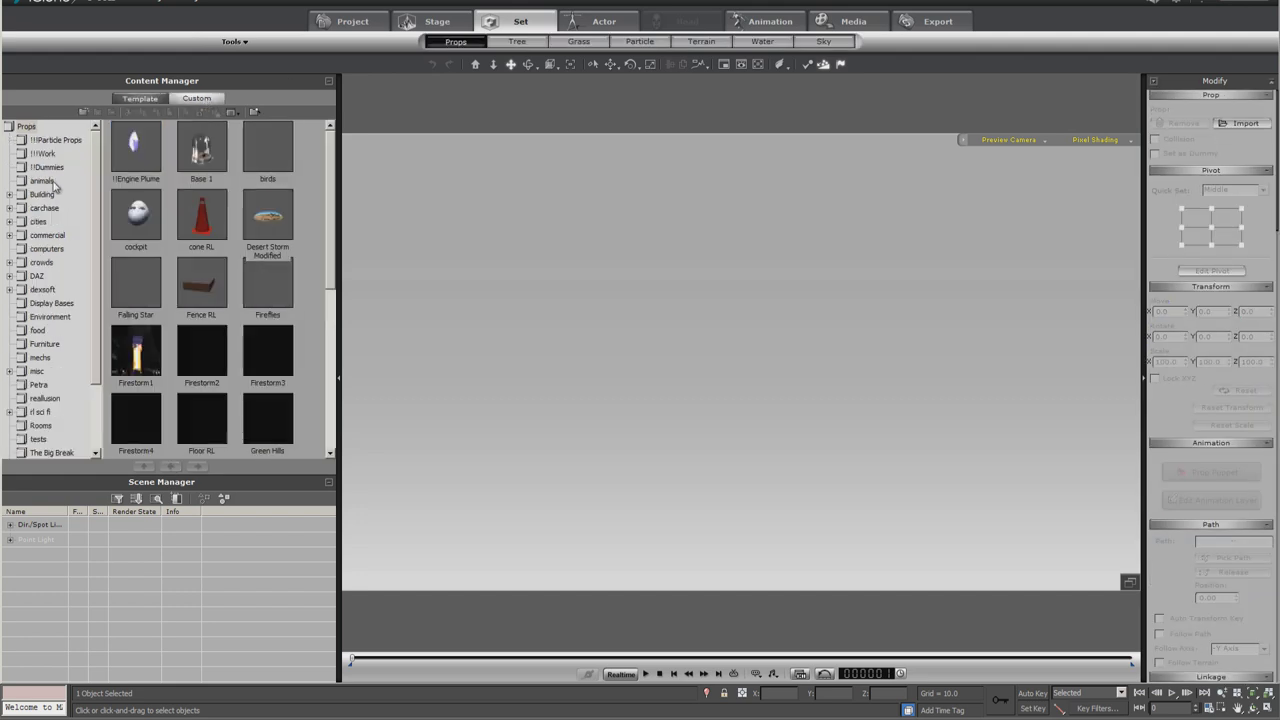
pyautogui.click(45, 154)
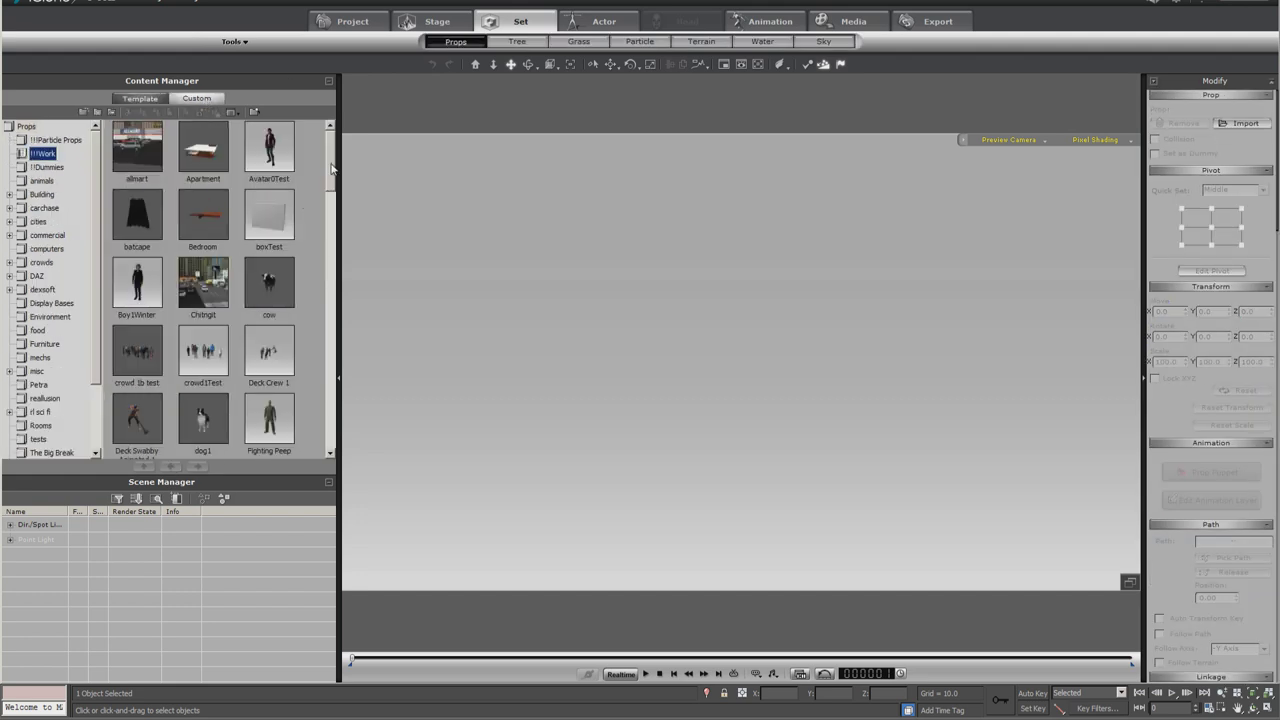
pyautogui.moveTo(331, 176); pyautogui.dragTo(333, 297)
pyautogui.scroll(-5, 232, 249)
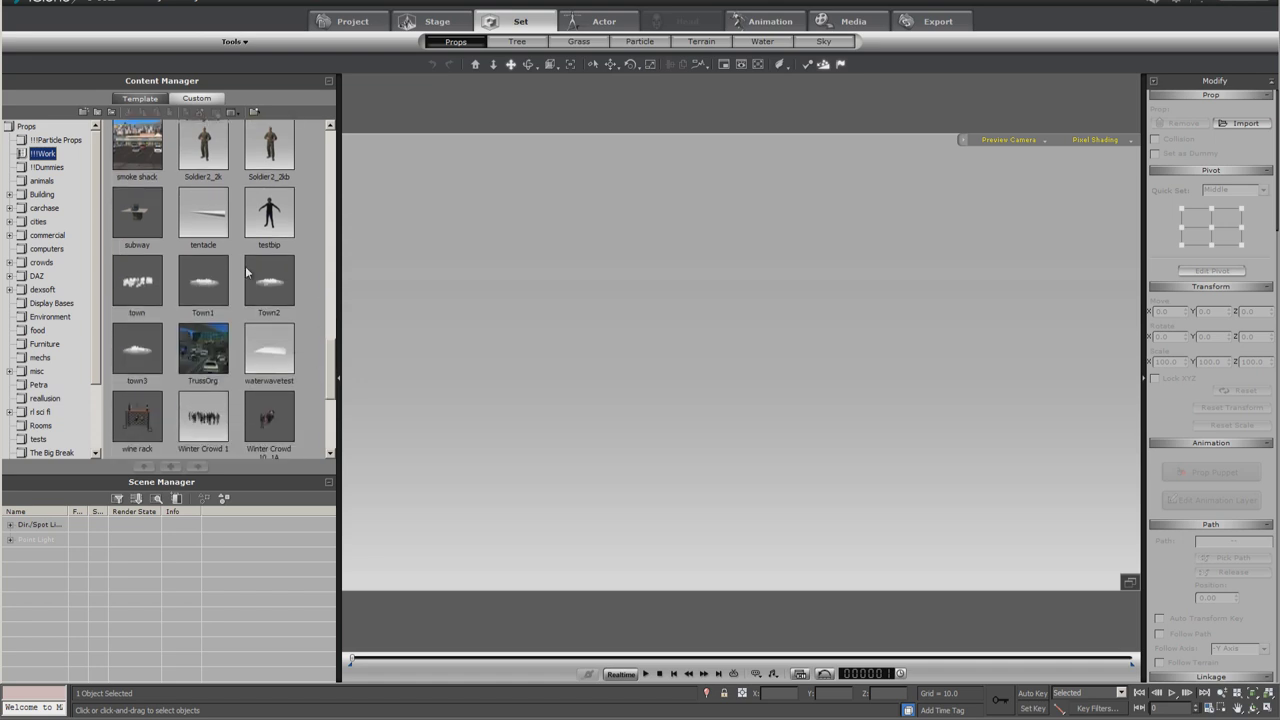
pyautogui.doubleClick(203, 221)
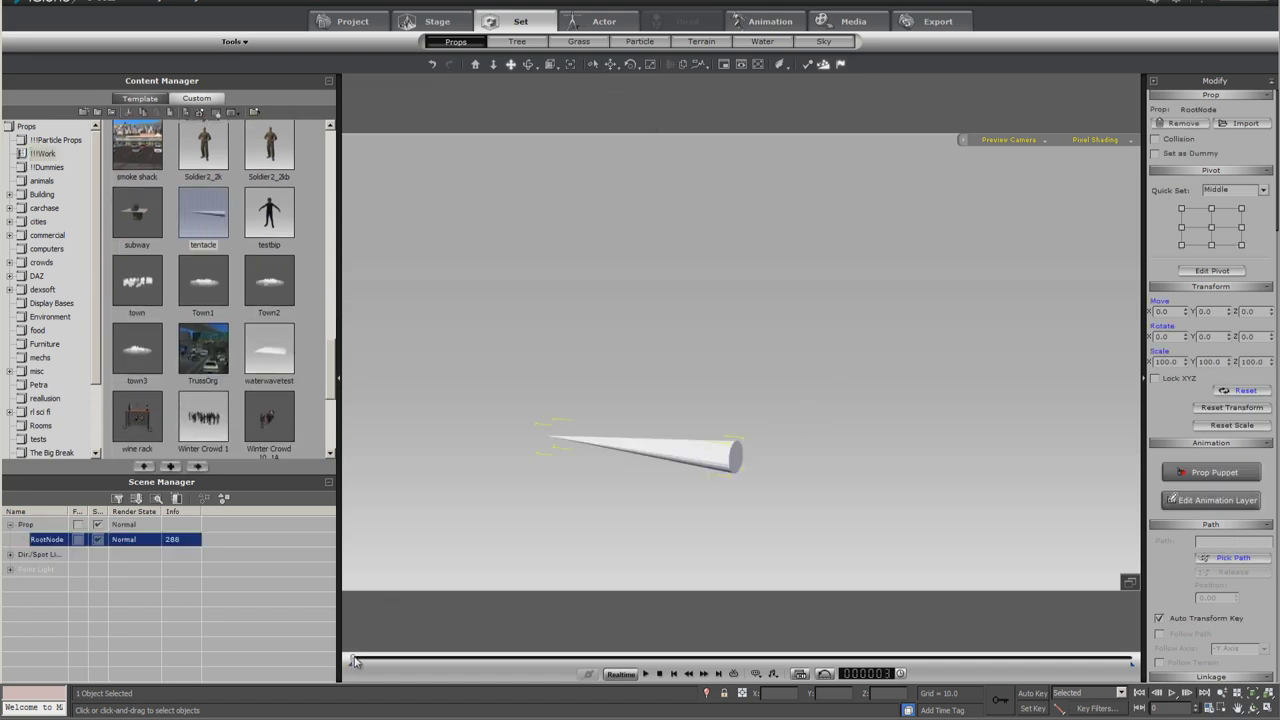
pyautogui.moveTo(354, 660); pyautogui.dragTo(363, 665)
# In Edit Animation Layer, zoom in on the tentacle and rotate its middle bone upward
pyautogui.click(1230, 505)
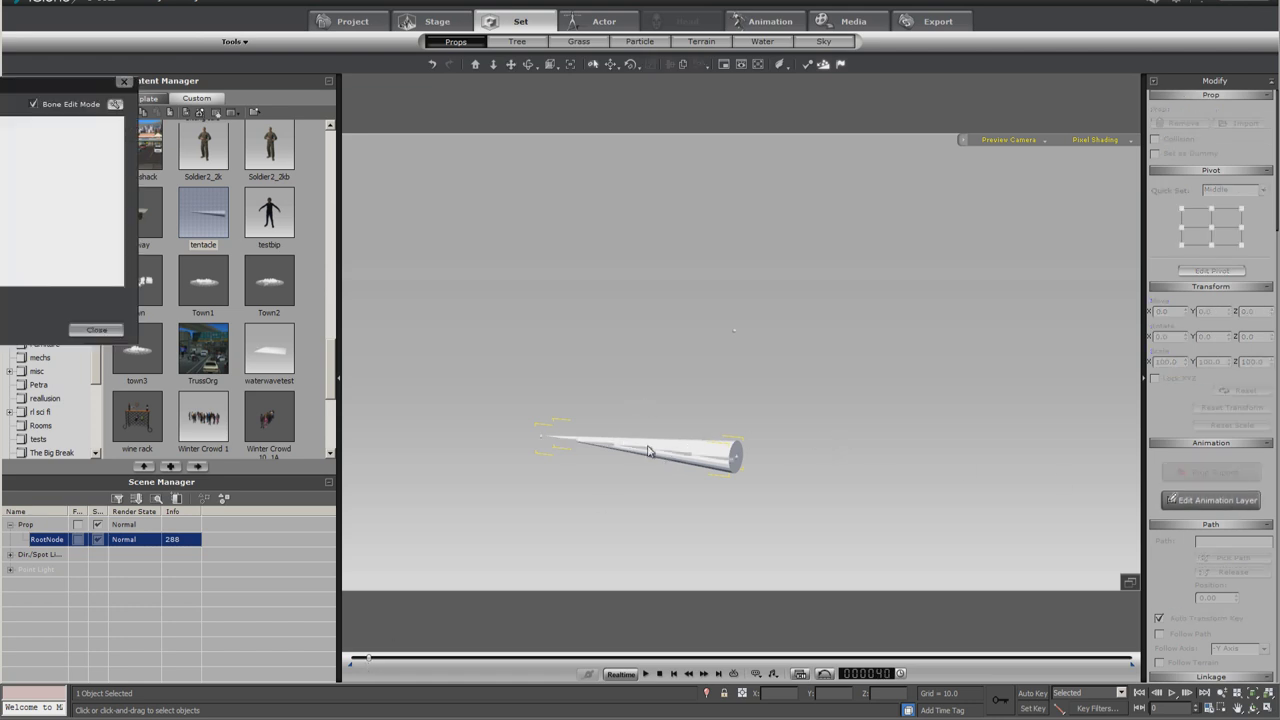
pyautogui.click(474, 65)
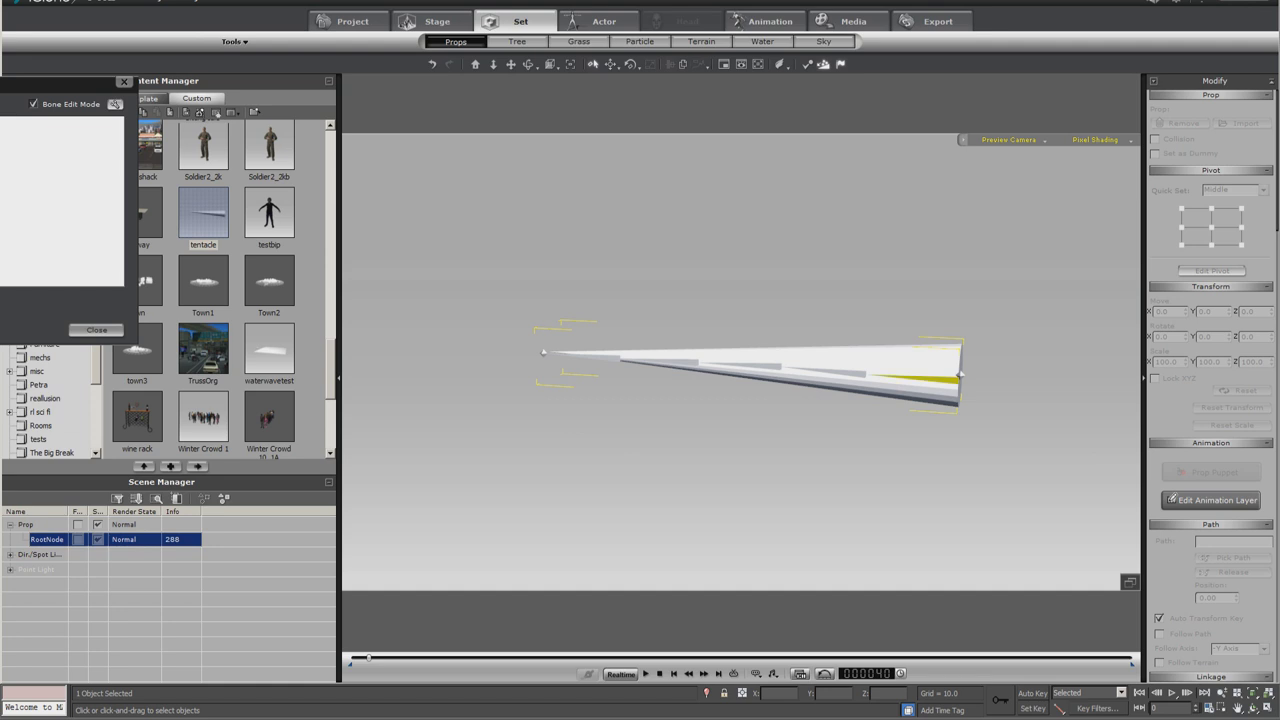
pyautogui.click(772, 372)
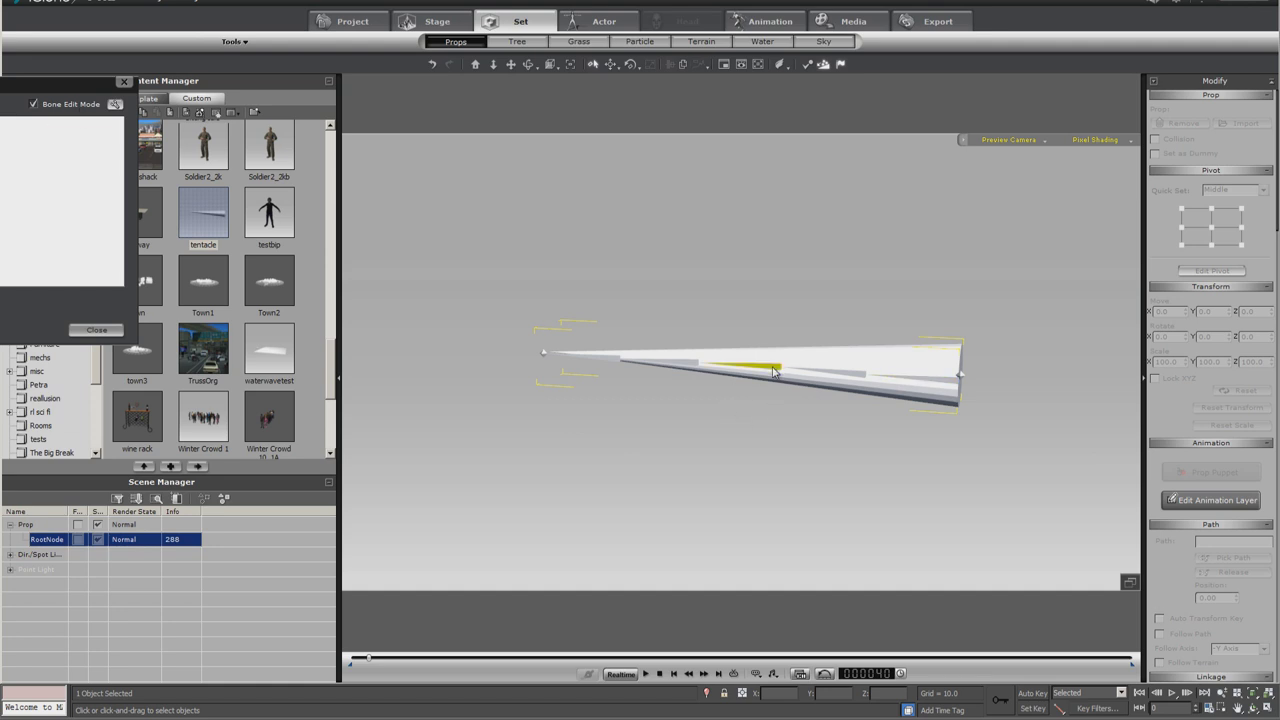
pyautogui.click(631, 65)
pyautogui.moveTo(807, 302); pyautogui.dragTo(816, 326)
# Rotate the upper segment down and the tip bone up, exit Bone Edit Mode, and scrub the timeline to preview
pyautogui.click(692, 326)
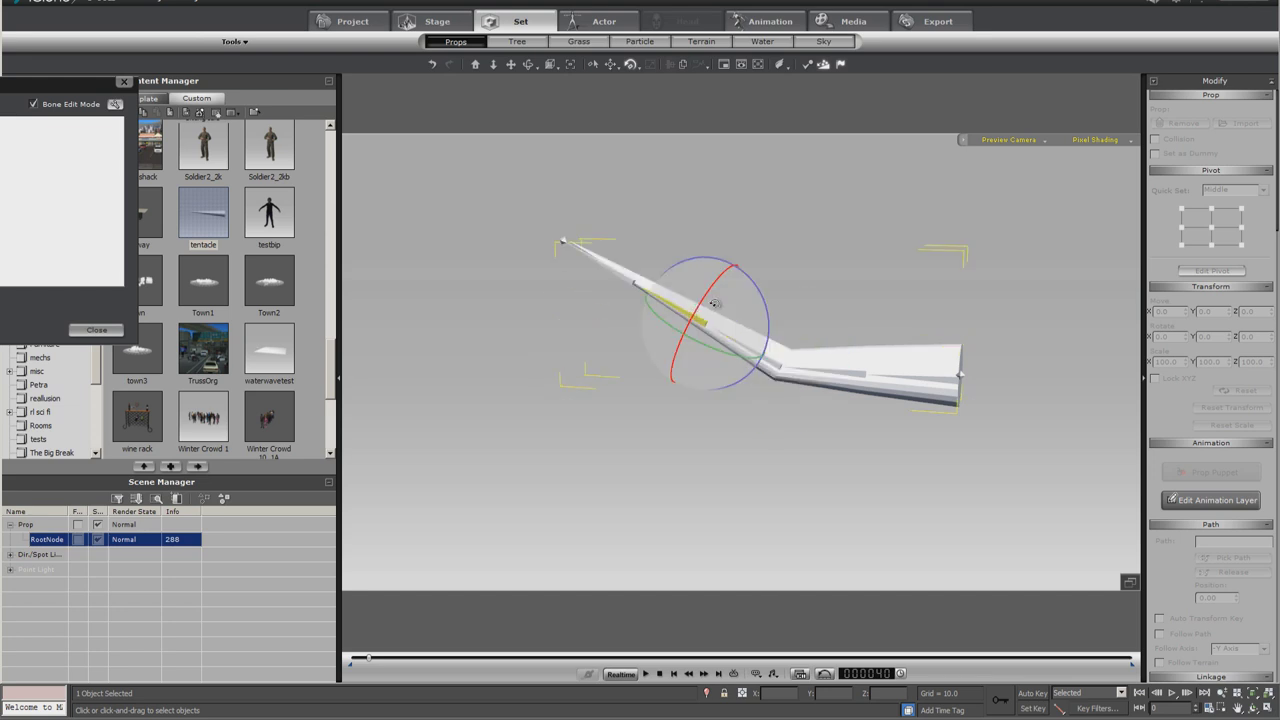
pyautogui.moveTo(746, 284); pyautogui.dragTo(748, 271)
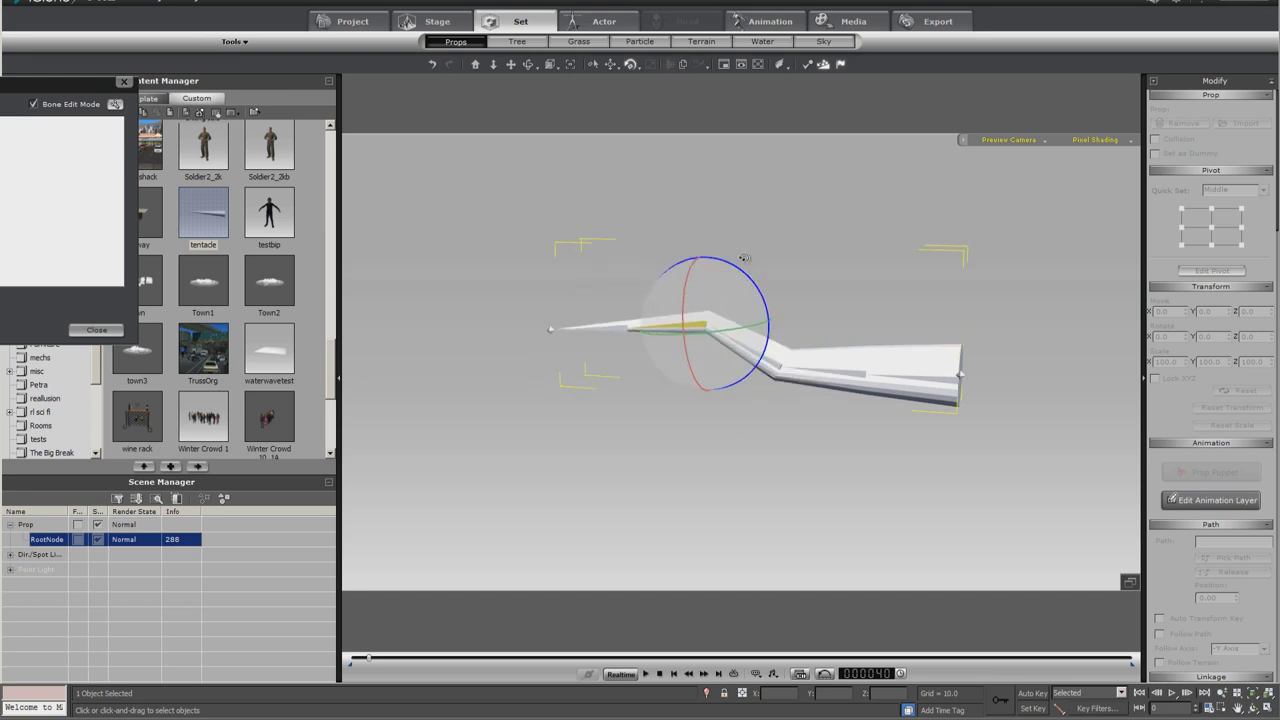
pyautogui.click(614, 334)
pyautogui.moveTo(653, 286); pyautogui.dragTo(677, 333)
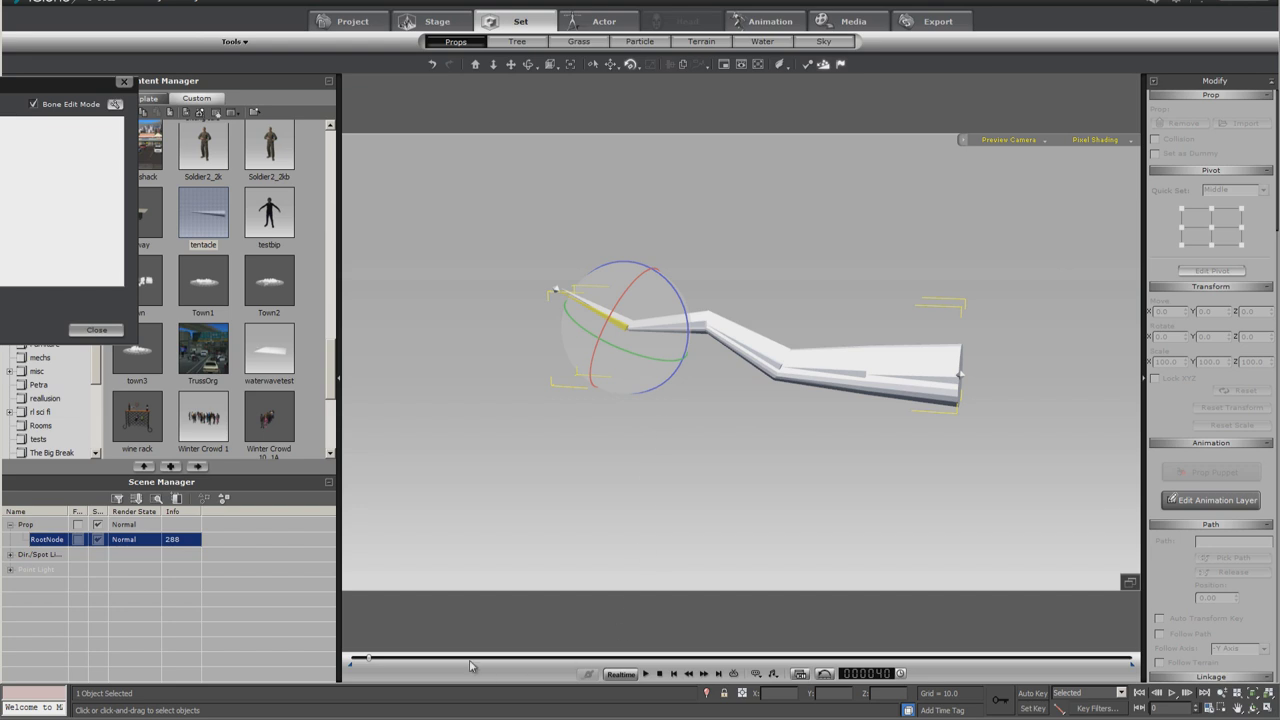
pyautogui.click(120, 331)
pyautogui.moveTo(370, 662)
pyautogui.mouseDown()
pyautogui.moveTo(343, 671)
pyautogui.moveTo(376, 664)
pyautogui.moveTo(348, 676)
pyautogui.moveTo(374, 679)
pyautogui.mouseUp()
# Show the Timeline's Animation and Collect Clip tracks and mark the animated frame range
pyautogui.click(799, 678)
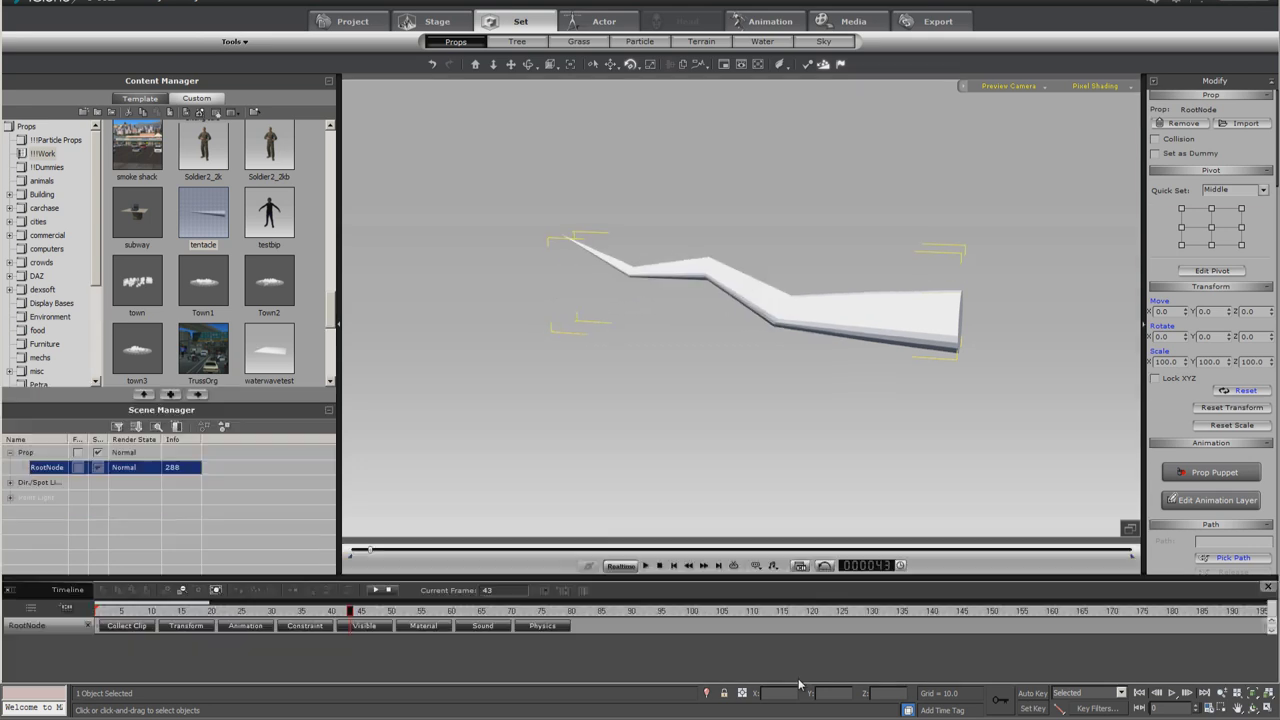
pyautogui.click(66, 608)
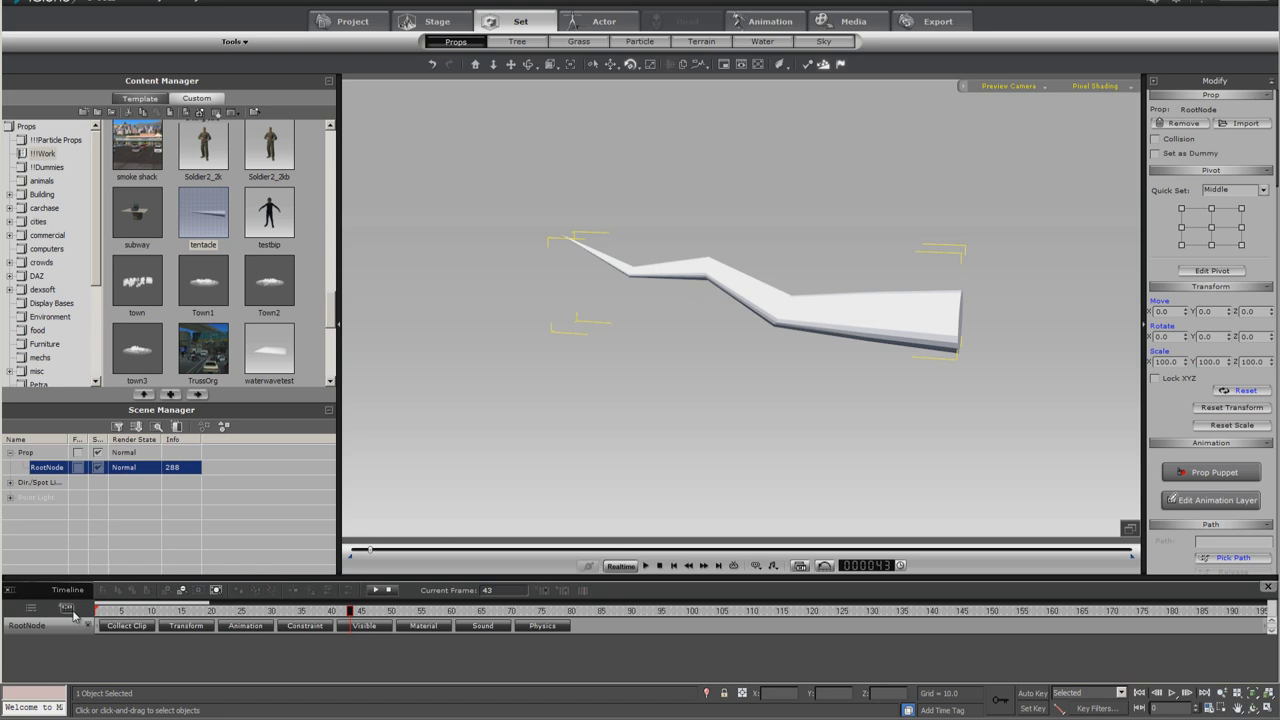
pyautogui.click(246, 625)
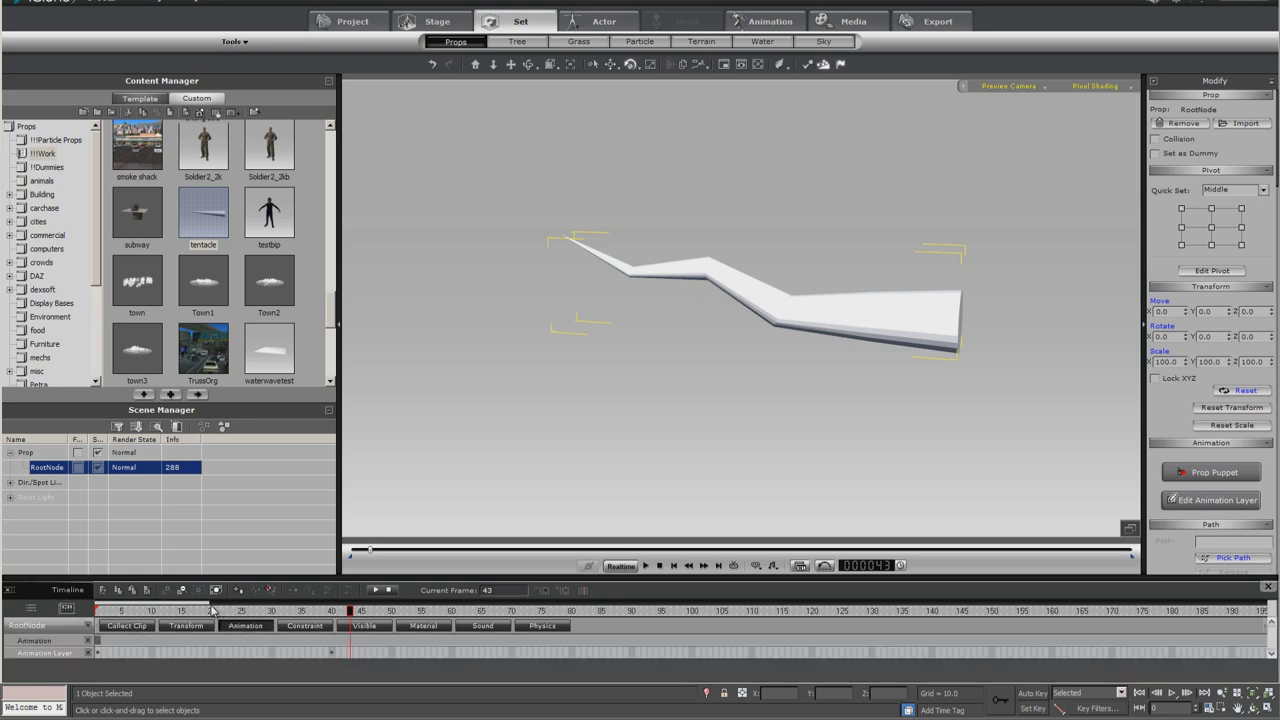
pyautogui.click(126, 625)
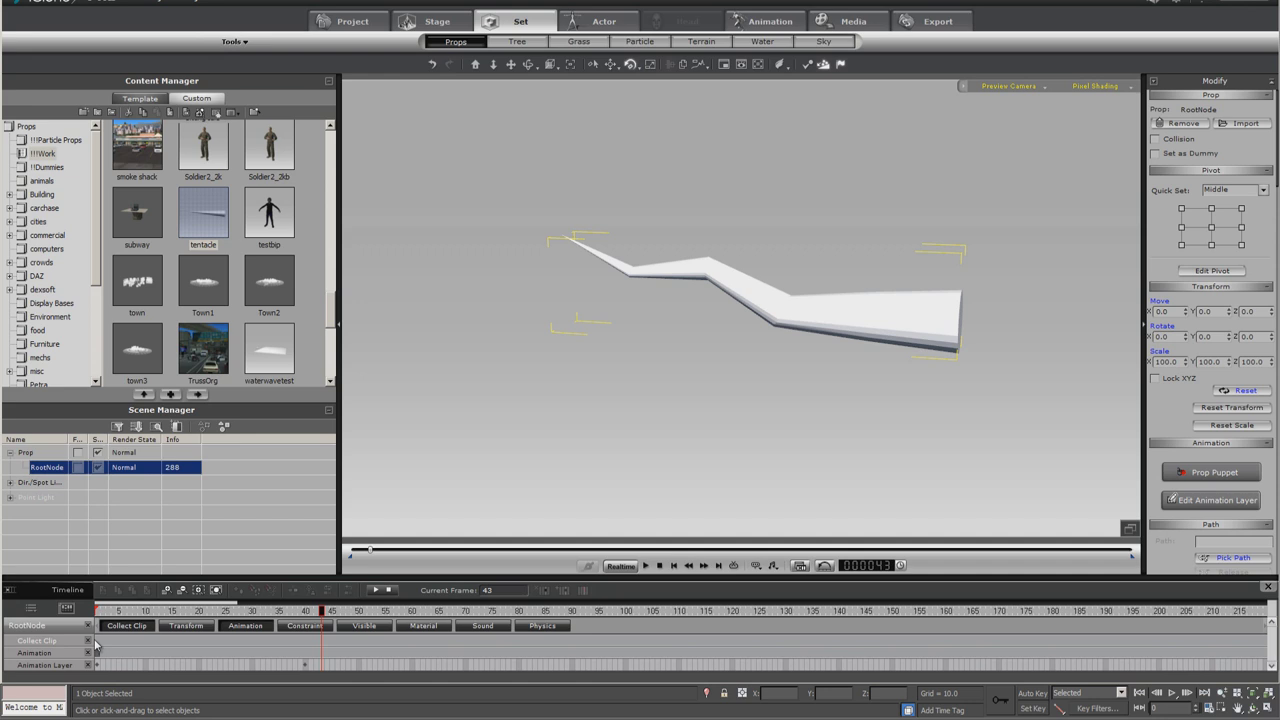
pyautogui.click(311, 644)
pyautogui.moveTo(297, 645); pyautogui.dragTo(100, 645)
pyautogui.click(157, 645)
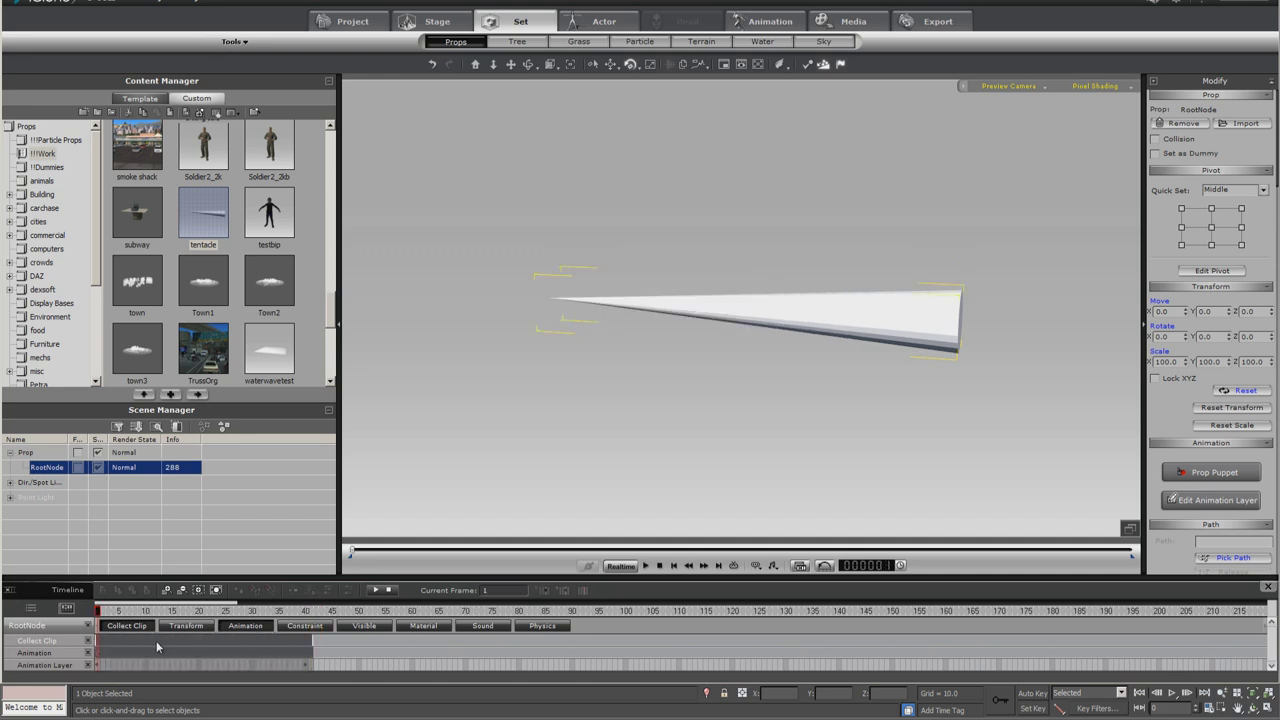
# Add the collected range to Perform as a clip named 'whatever'
pyautogui.rightClick(156, 640)
pyautogui.click(172, 647)
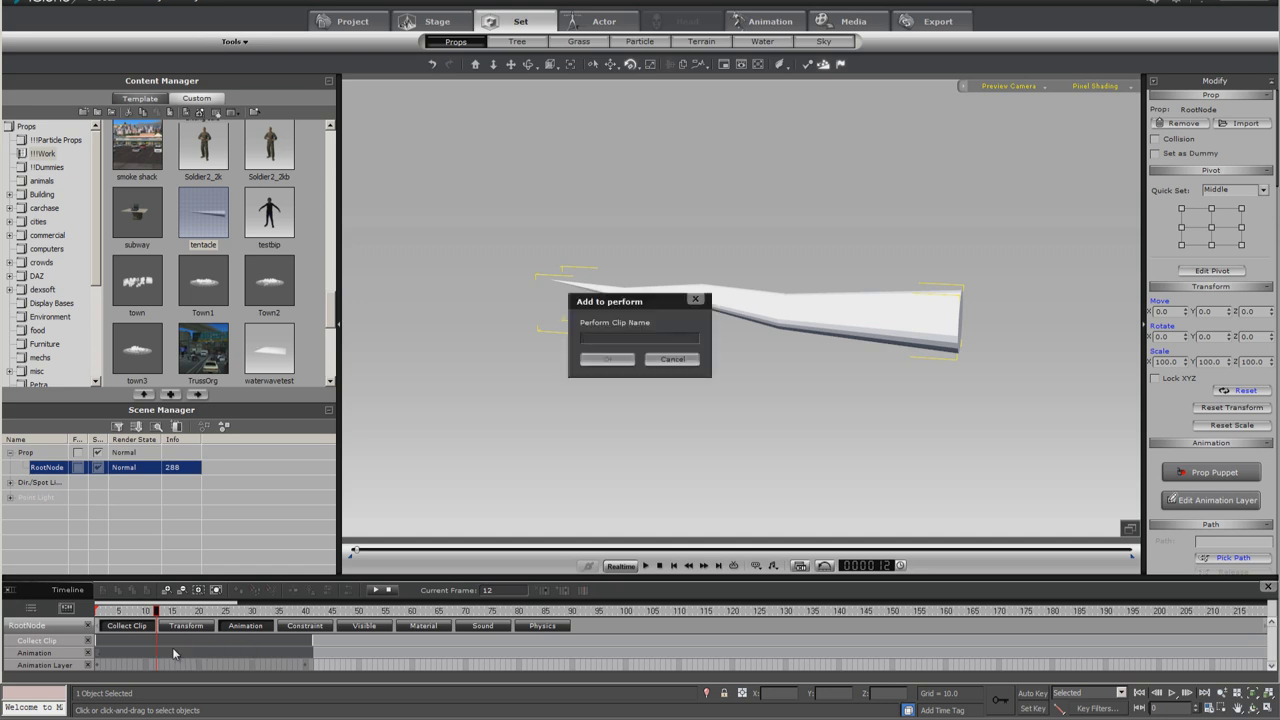
pyautogui.write('whatever')
pyautogui.press('Return')
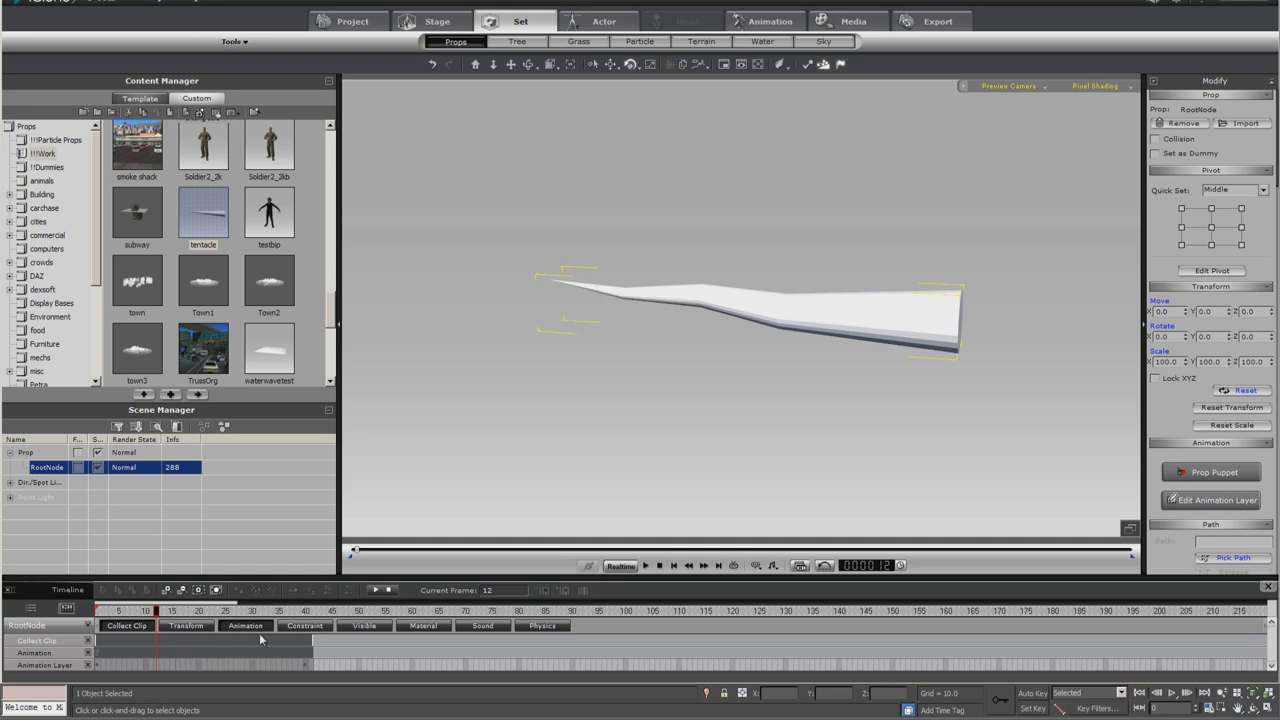
# Apply the 'whatever' perform clip to the tentacle prop
pyautogui.rightClick(848, 333)
pyautogui.moveTo(925, 487)
pyautogui.click(977, 481)
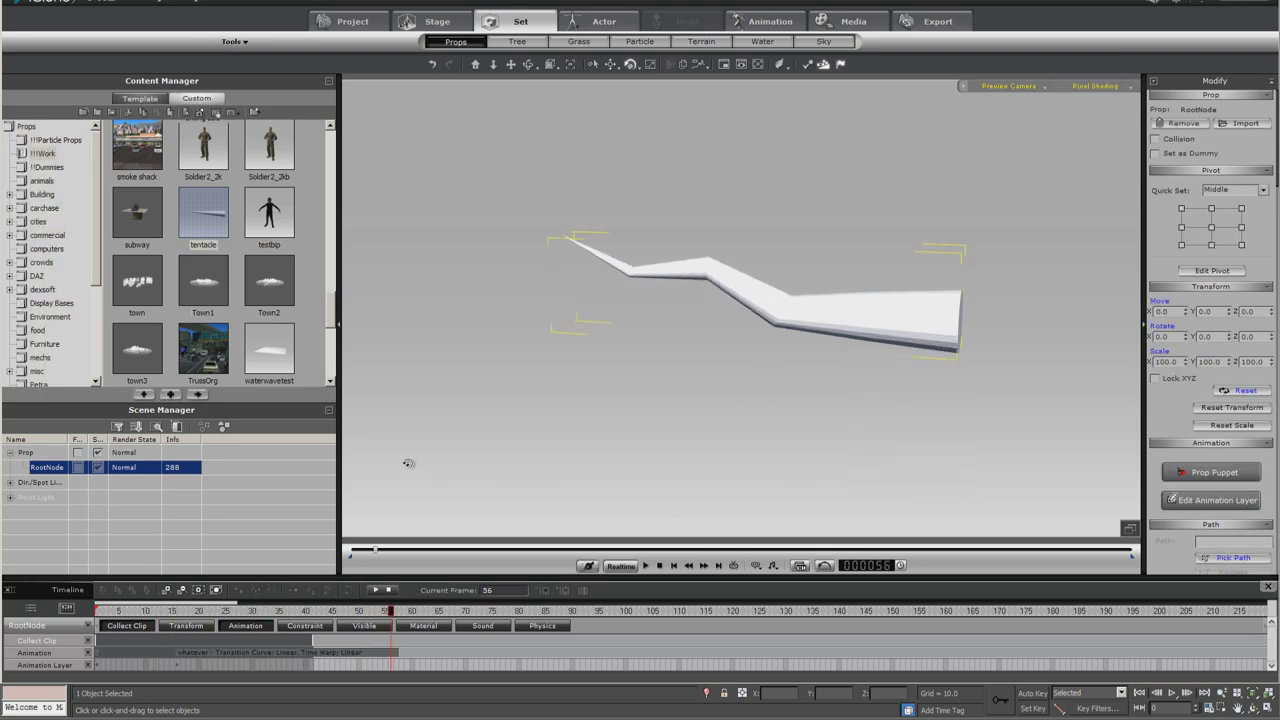